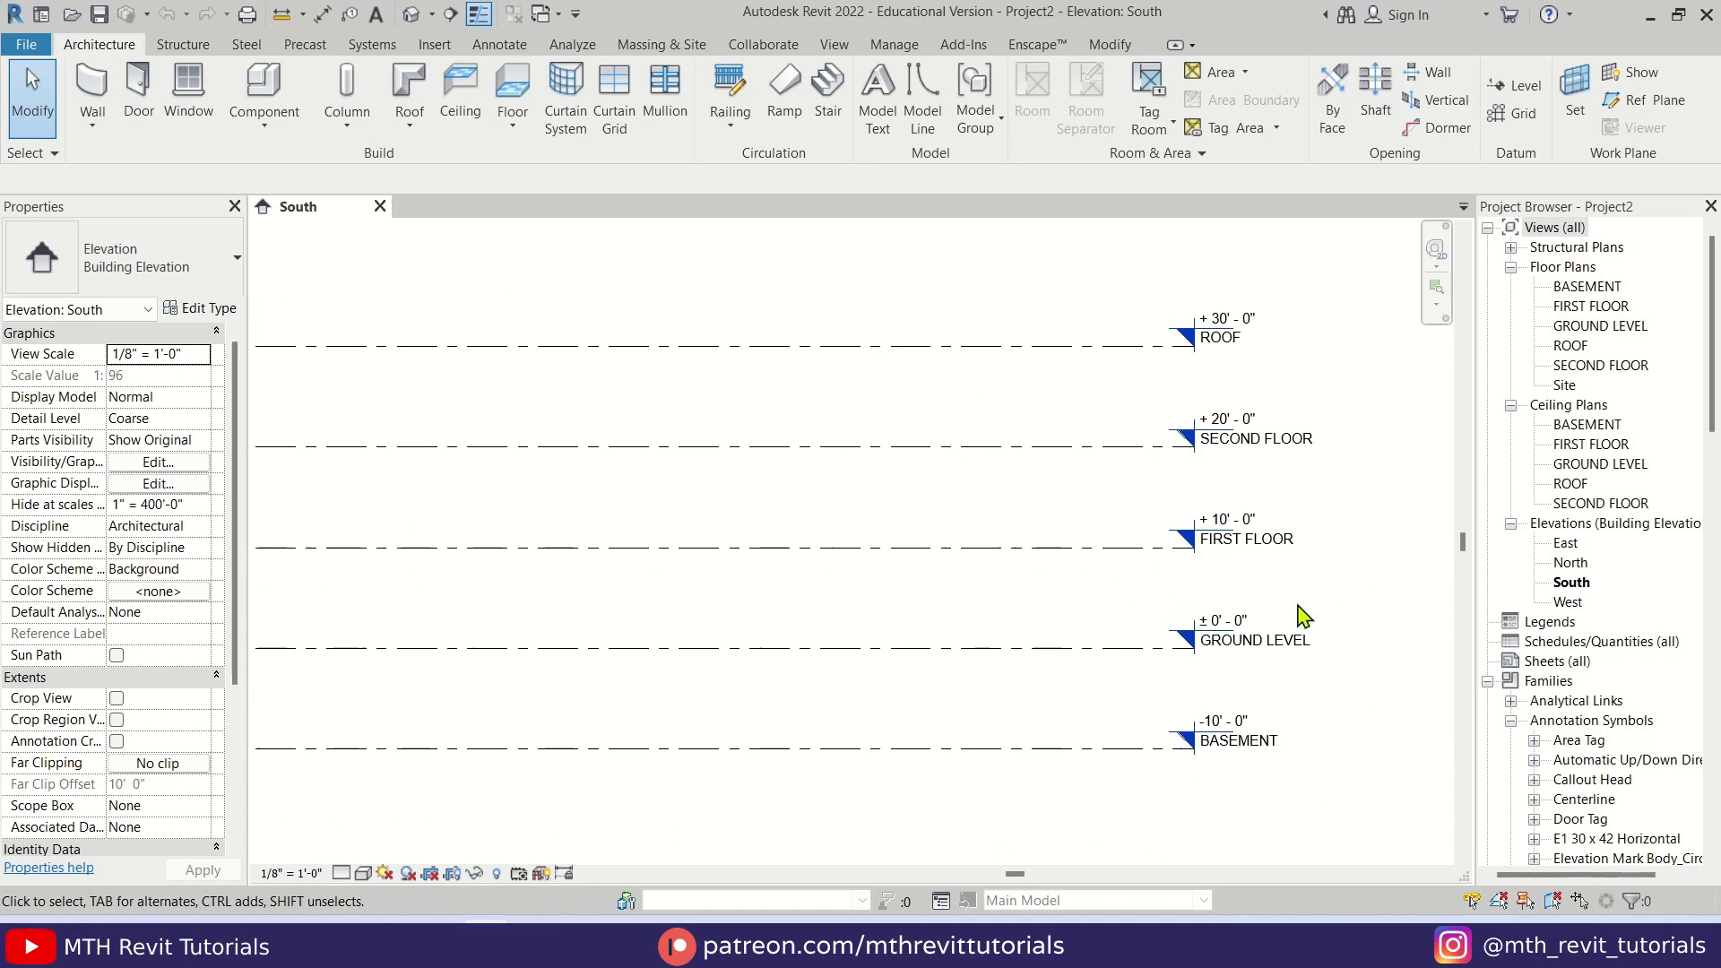
Step: Examine the customized level heads from BASEMENT up to ROOF in the South elevation
{"action": "scroll", "coordinate": [1354, 637], "scroll_direction": "up", "scroll_amount": 3}
{"action": "middle_click_drag", "start_coordinate": [1258, 763], "coordinate": [1299, 657]}
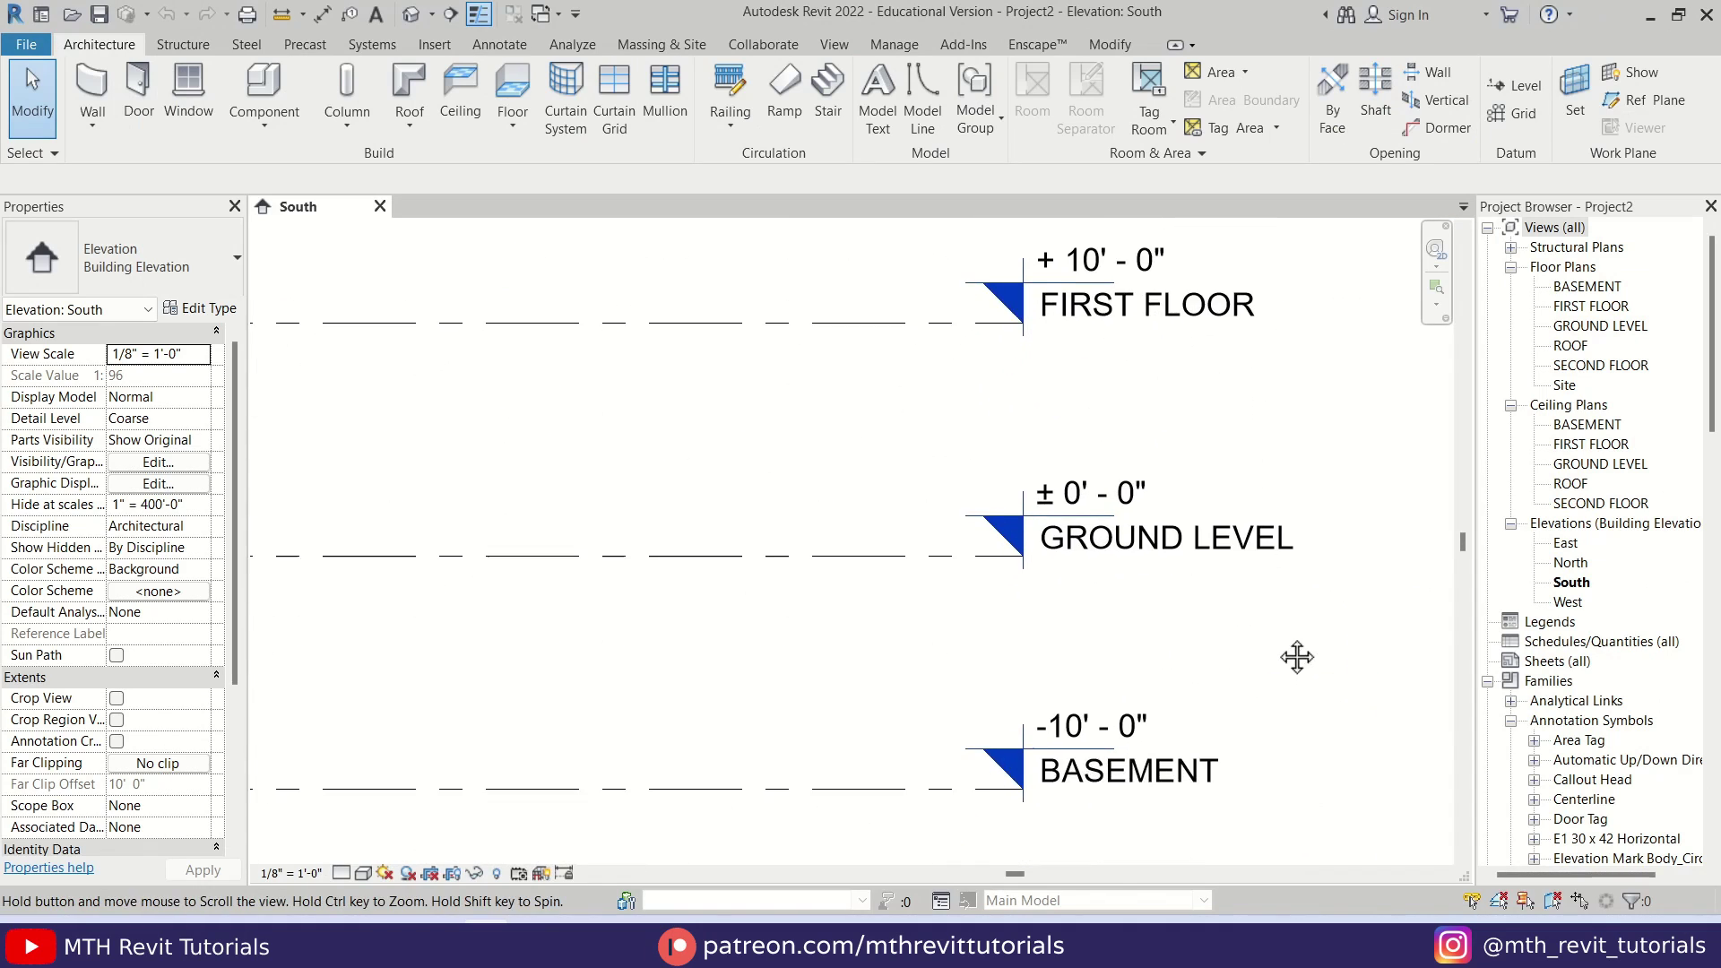
{"action": "scroll", "coordinate": [1291, 665], "scroll_direction": "up", "scroll_amount": 1}
{"action": "middle_click_drag", "start_coordinate": [1381, 428], "coordinate": [1379, 657]}
{"action": "middle_click_drag", "start_coordinate": [1316, 360], "coordinate": [1314, 685]}
{"action": "middle_click_drag", "start_coordinate": [1299, 368], "coordinate": [1260, 645]}
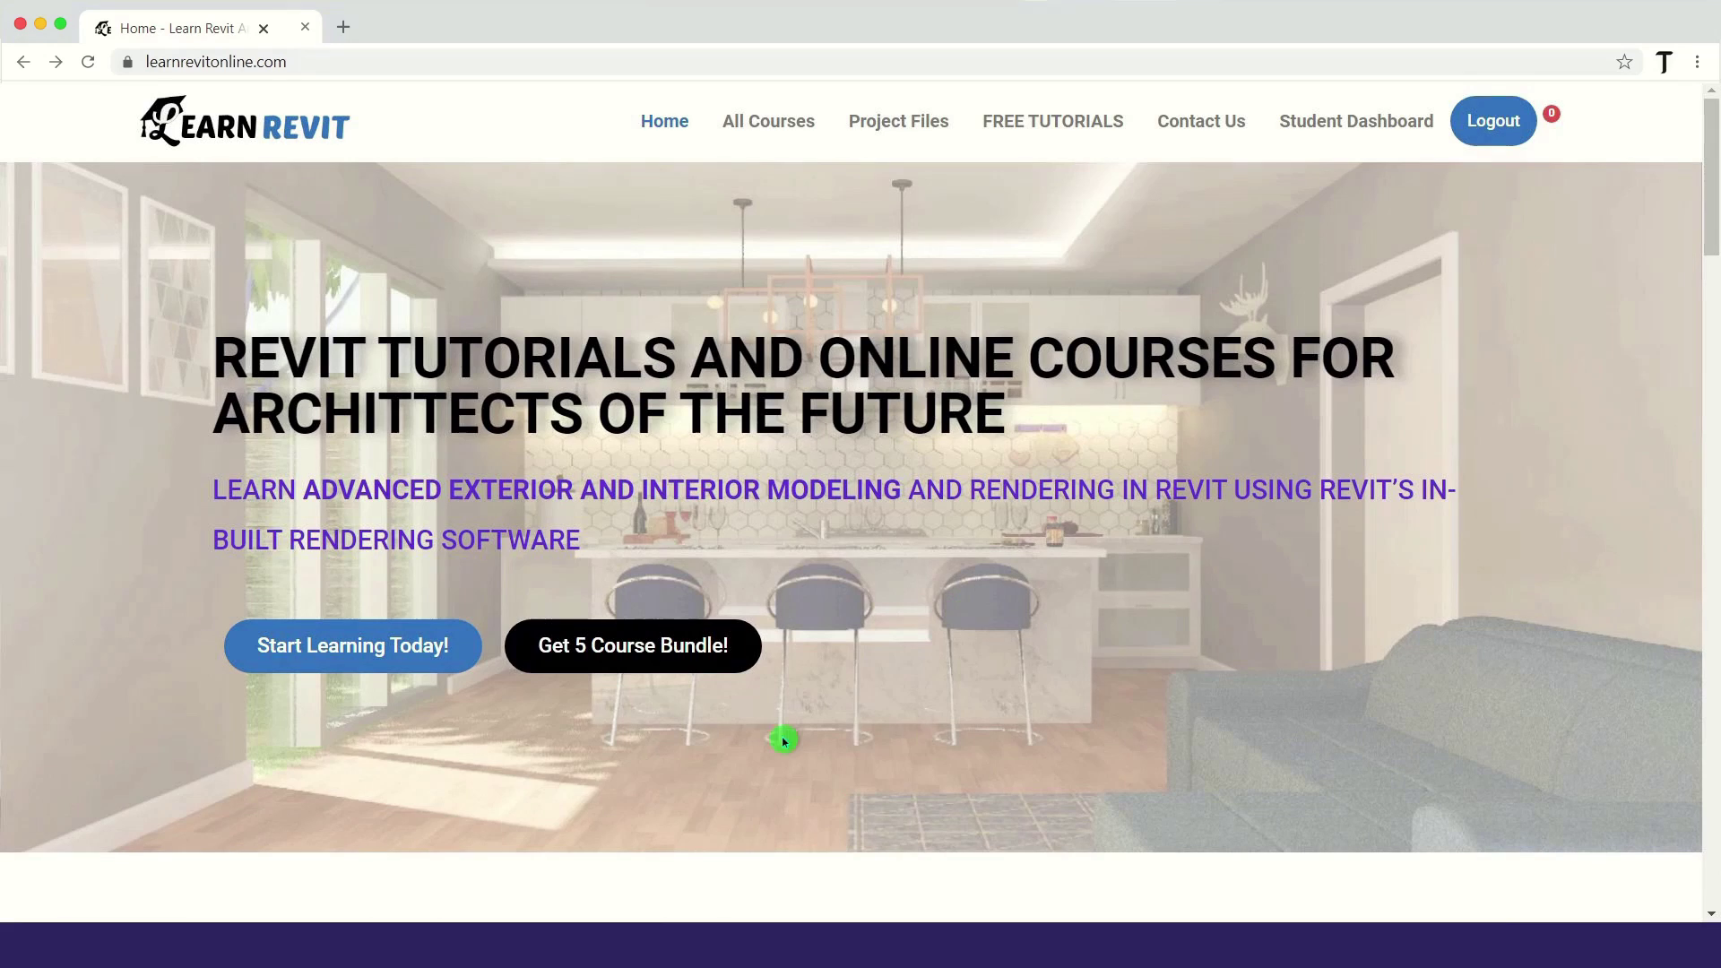
{"action": "left_click", "coordinate": [703, 653]}
{"action": "left_click", "coordinate": [1242, 601]}
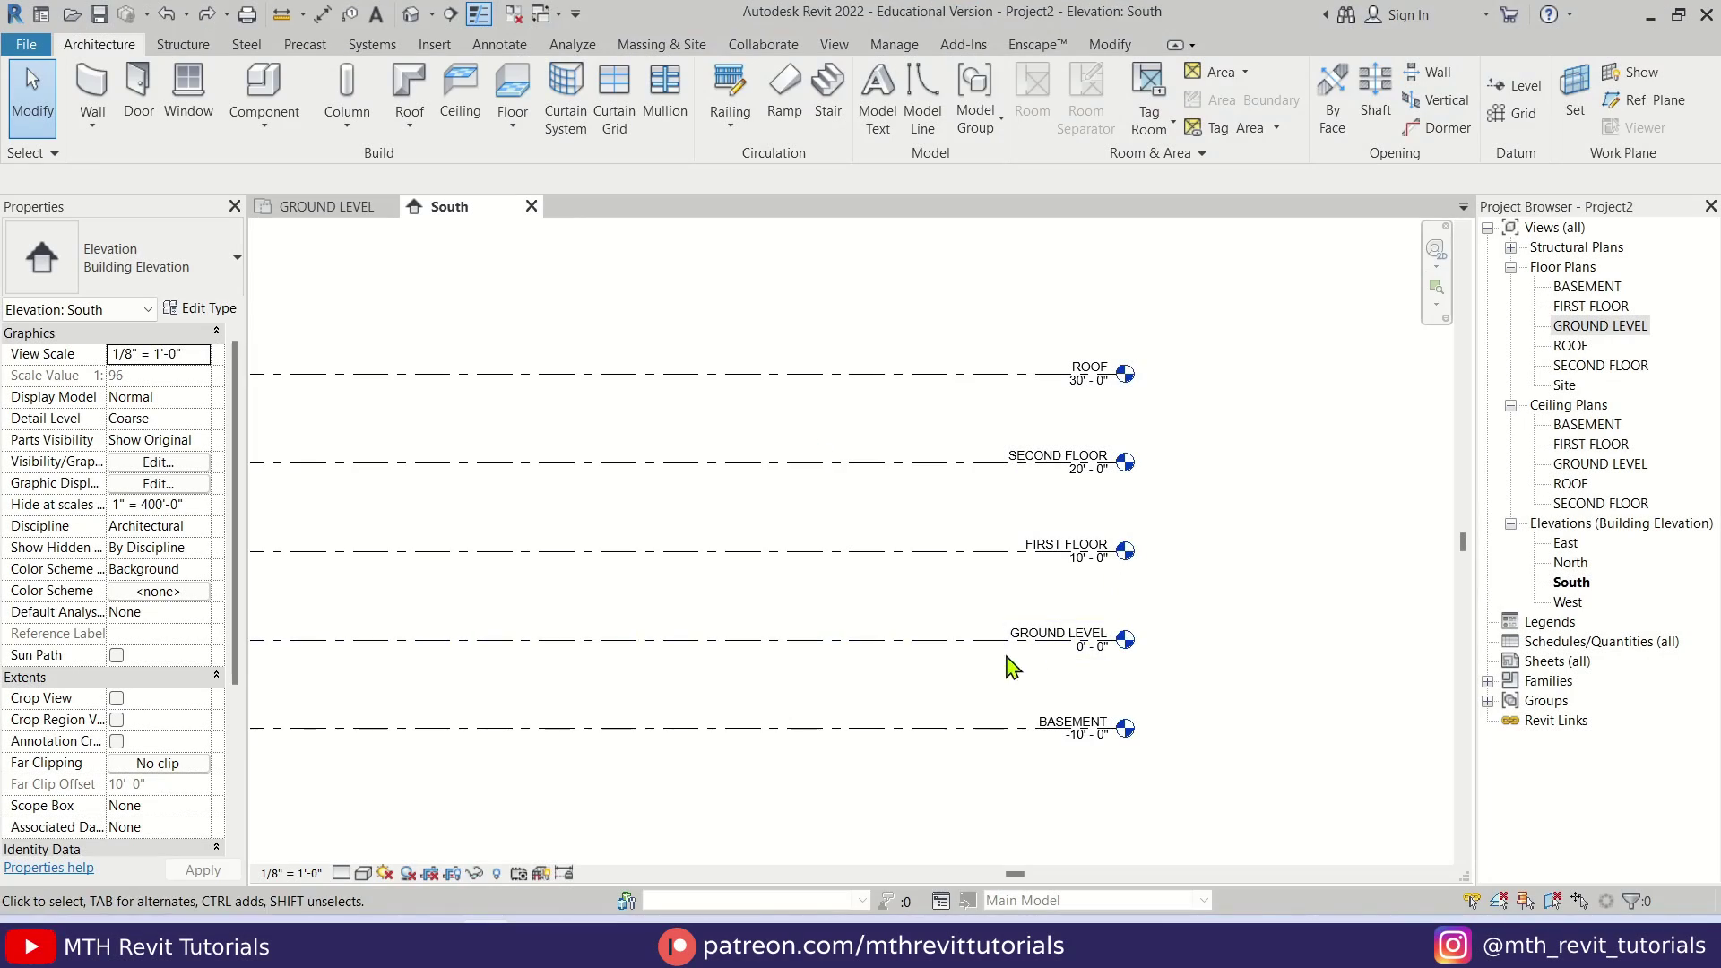
Step: Examine the default circular level heads in the South elevation, comparing how their names and elevations are displayed
{"action": "mouse_move", "coordinate": [998, 421]}
{"action": "middle_mouse_down"}
{"action": "mouse_move", "coordinate": [1138, 476]}
{"action": "mouse_move", "coordinate": [1010, 551]}
{"action": "mouse_move", "coordinate": [1016, 434]}
{"action": "middle_mouse_up"}
{"action": "scroll", "coordinate": [1085, 373], "scroll_direction": "up", "scroll_amount": 3}
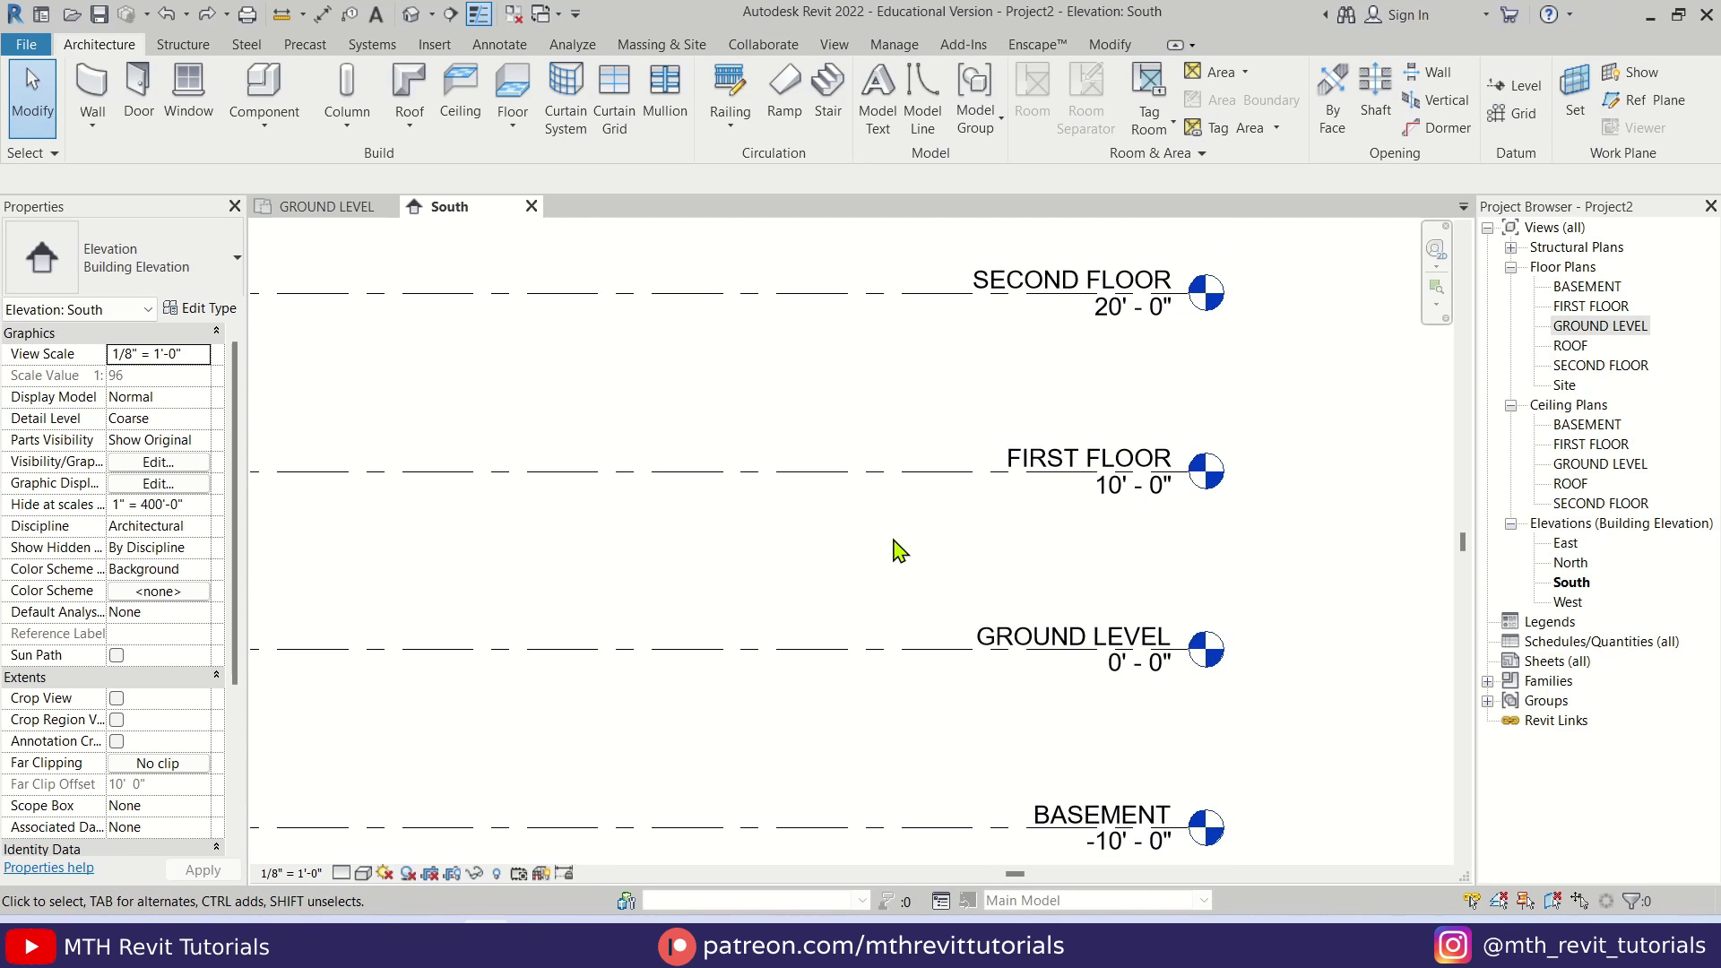
{"action": "middle_click_drag", "start_coordinate": [876, 565], "coordinate": [872, 511]}
{"action": "scroll", "coordinate": [1033, 408], "scroll_direction": "up", "scroll_amount": 3}
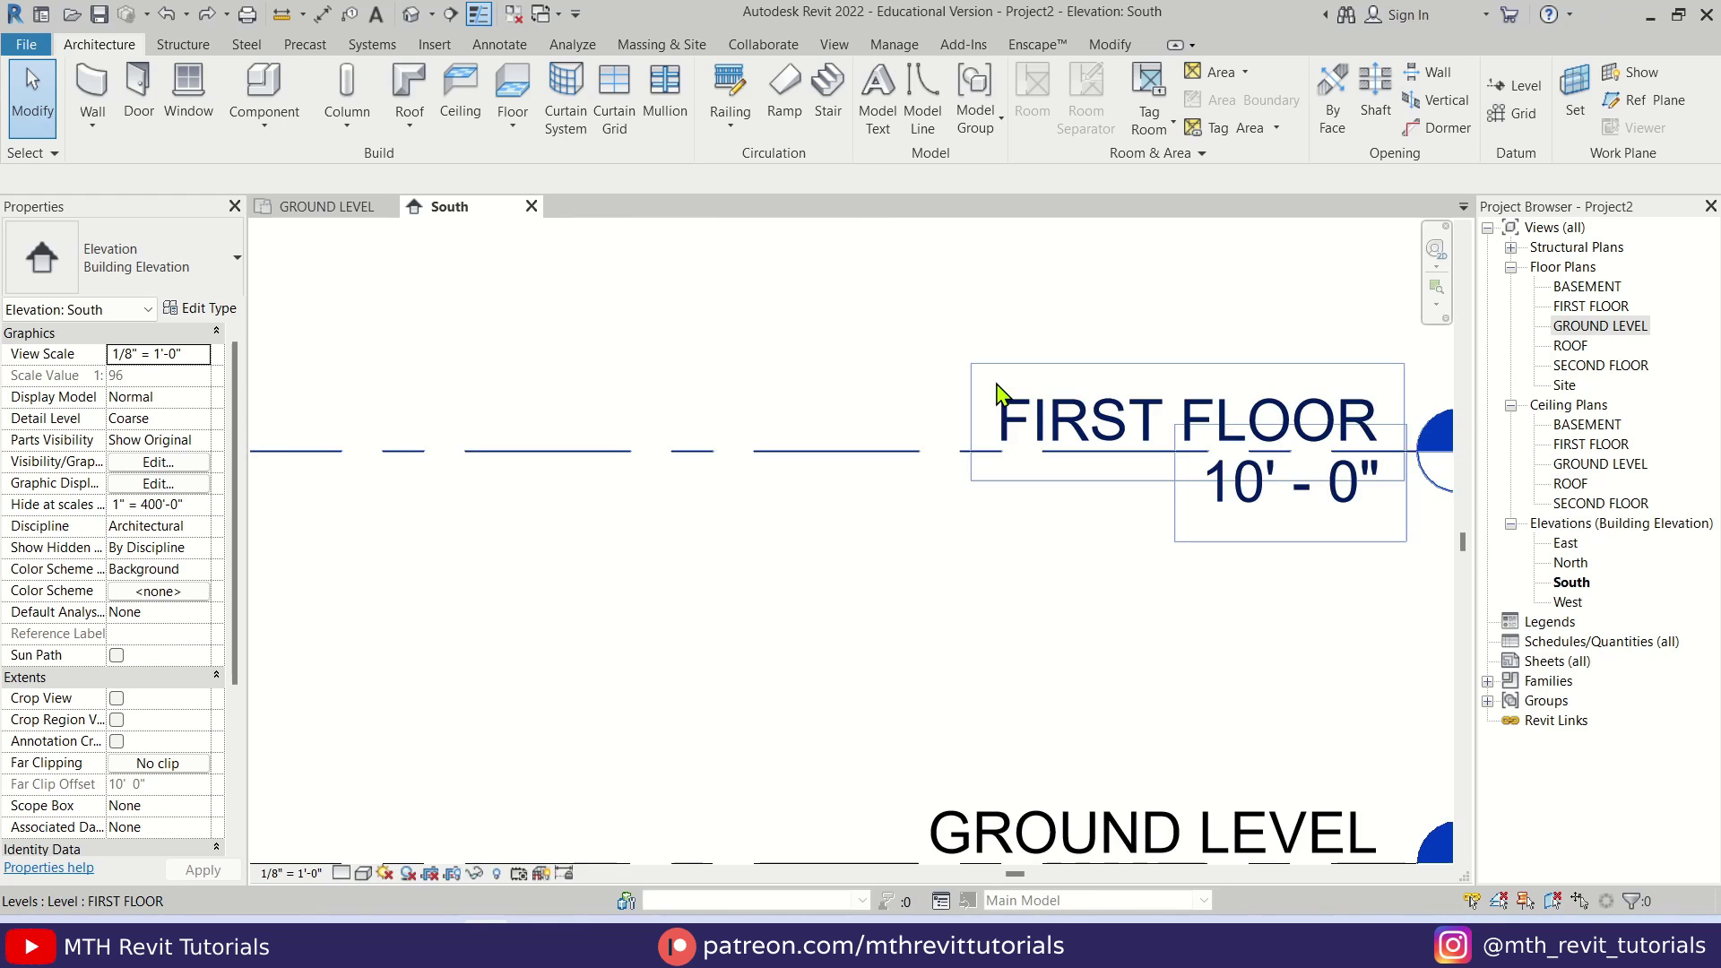
{"action": "scroll", "coordinate": [988, 435], "scroll_direction": "down", "scroll_amount": 2}
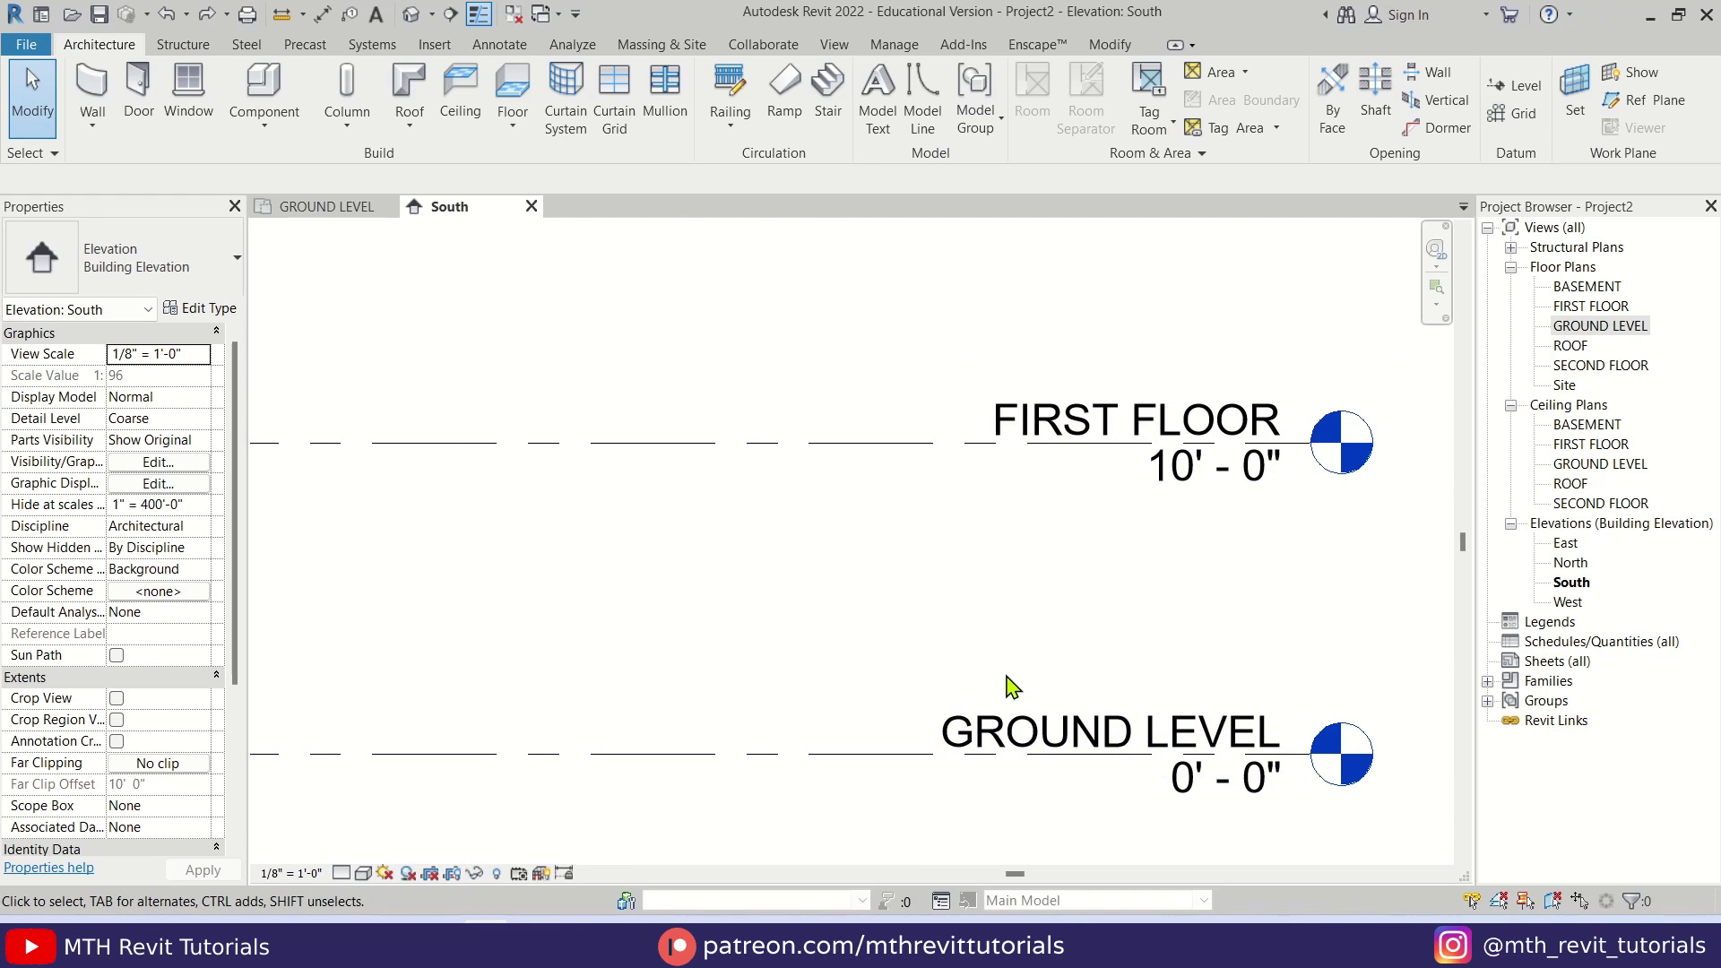
{"action": "scroll", "coordinate": [1031, 636], "scroll_direction": "down", "scroll_amount": 3}
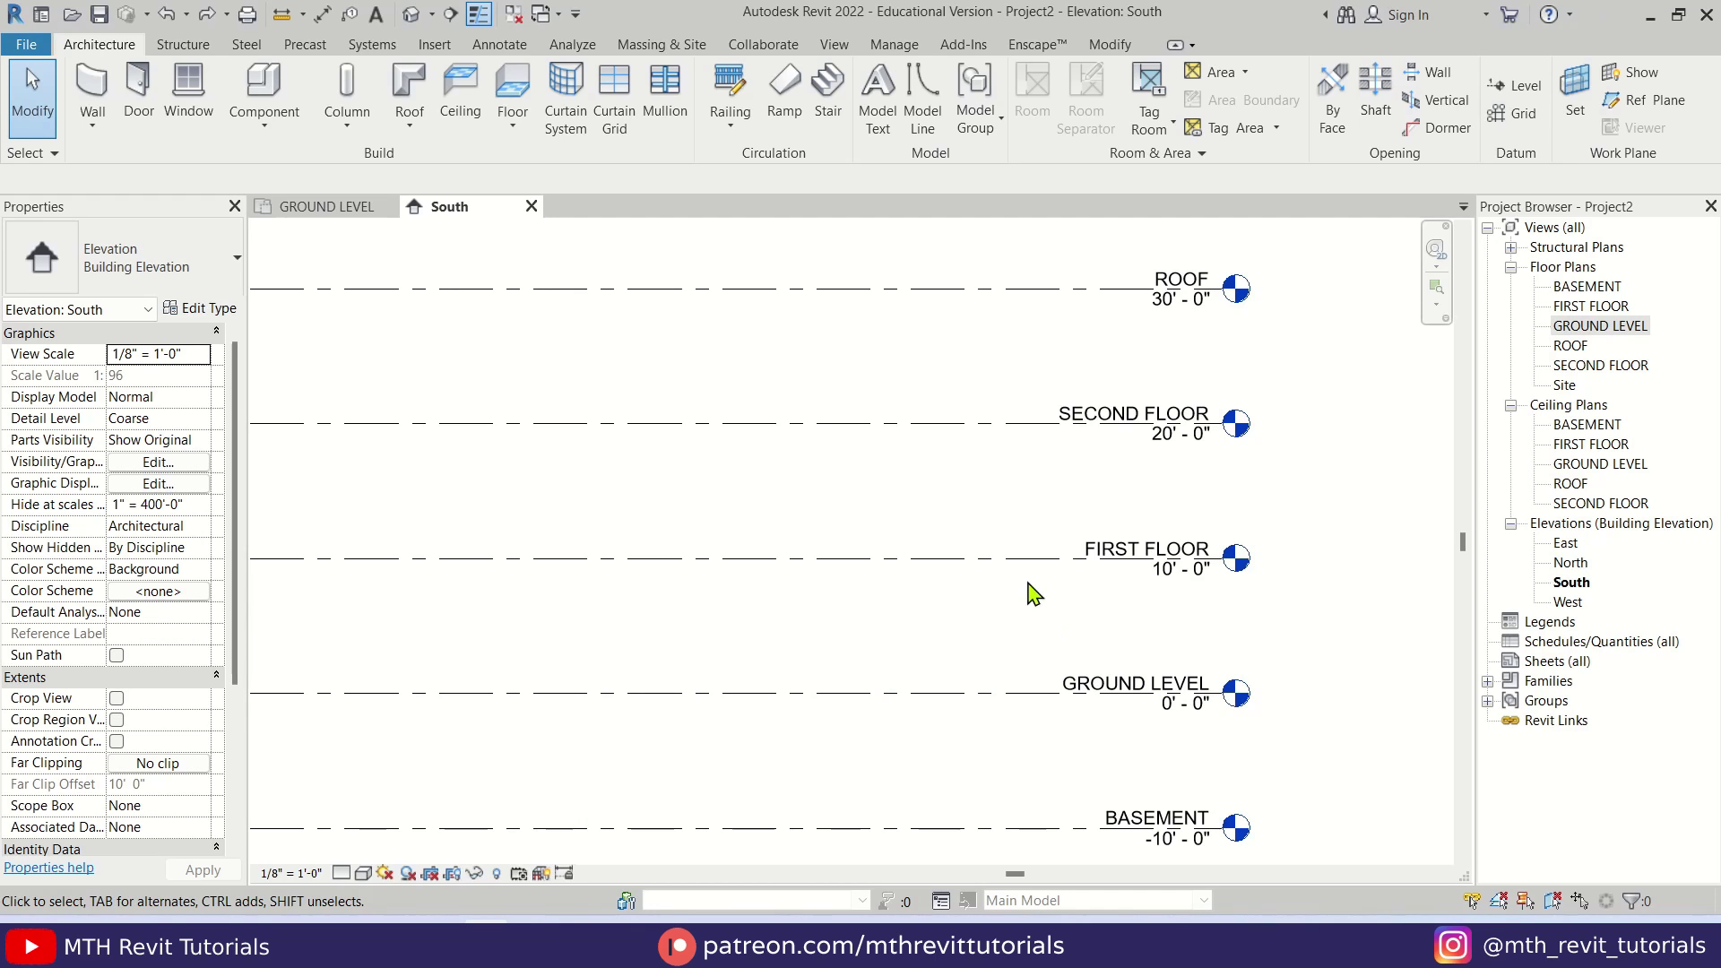
{"action": "scroll", "coordinate": [1003, 520], "scroll_direction": "down", "scroll_amount": 1}
{"action": "middle_click_drag", "start_coordinate": [837, 473], "coordinate": [926, 400]}
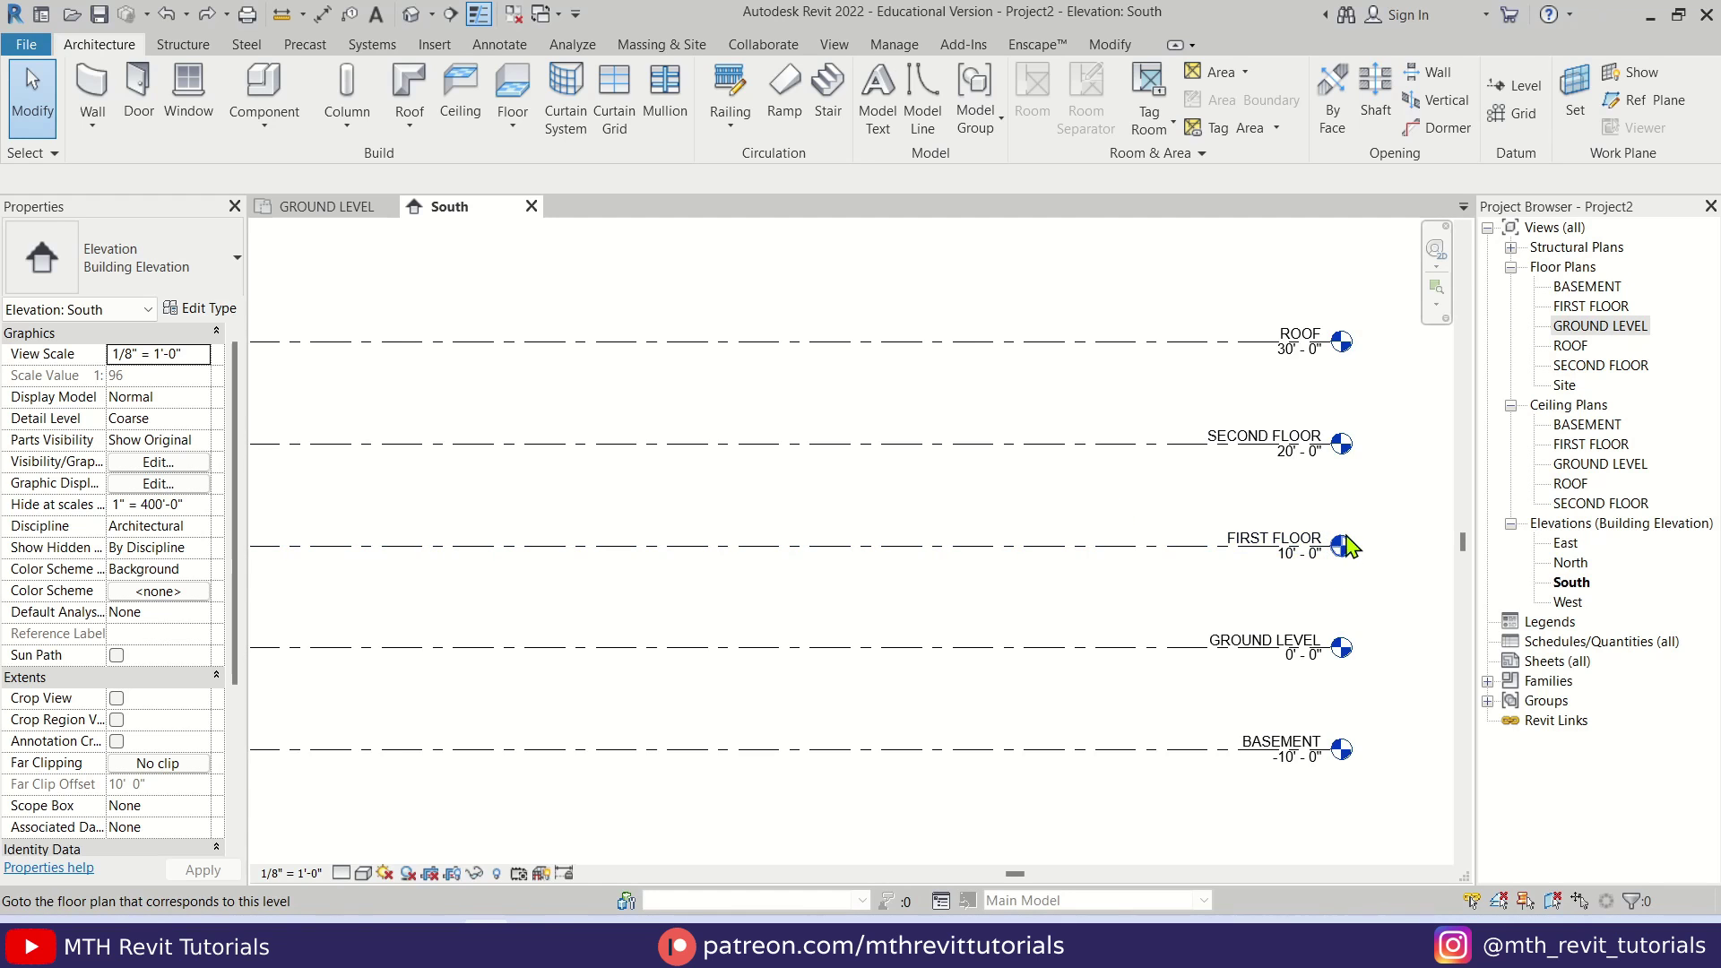
{"action": "scroll", "coordinate": [1341, 537], "scroll_direction": "up", "scroll_amount": 1}
{"action": "middle_click_drag", "start_coordinate": [1157, 765], "coordinate": [1089, 638]}
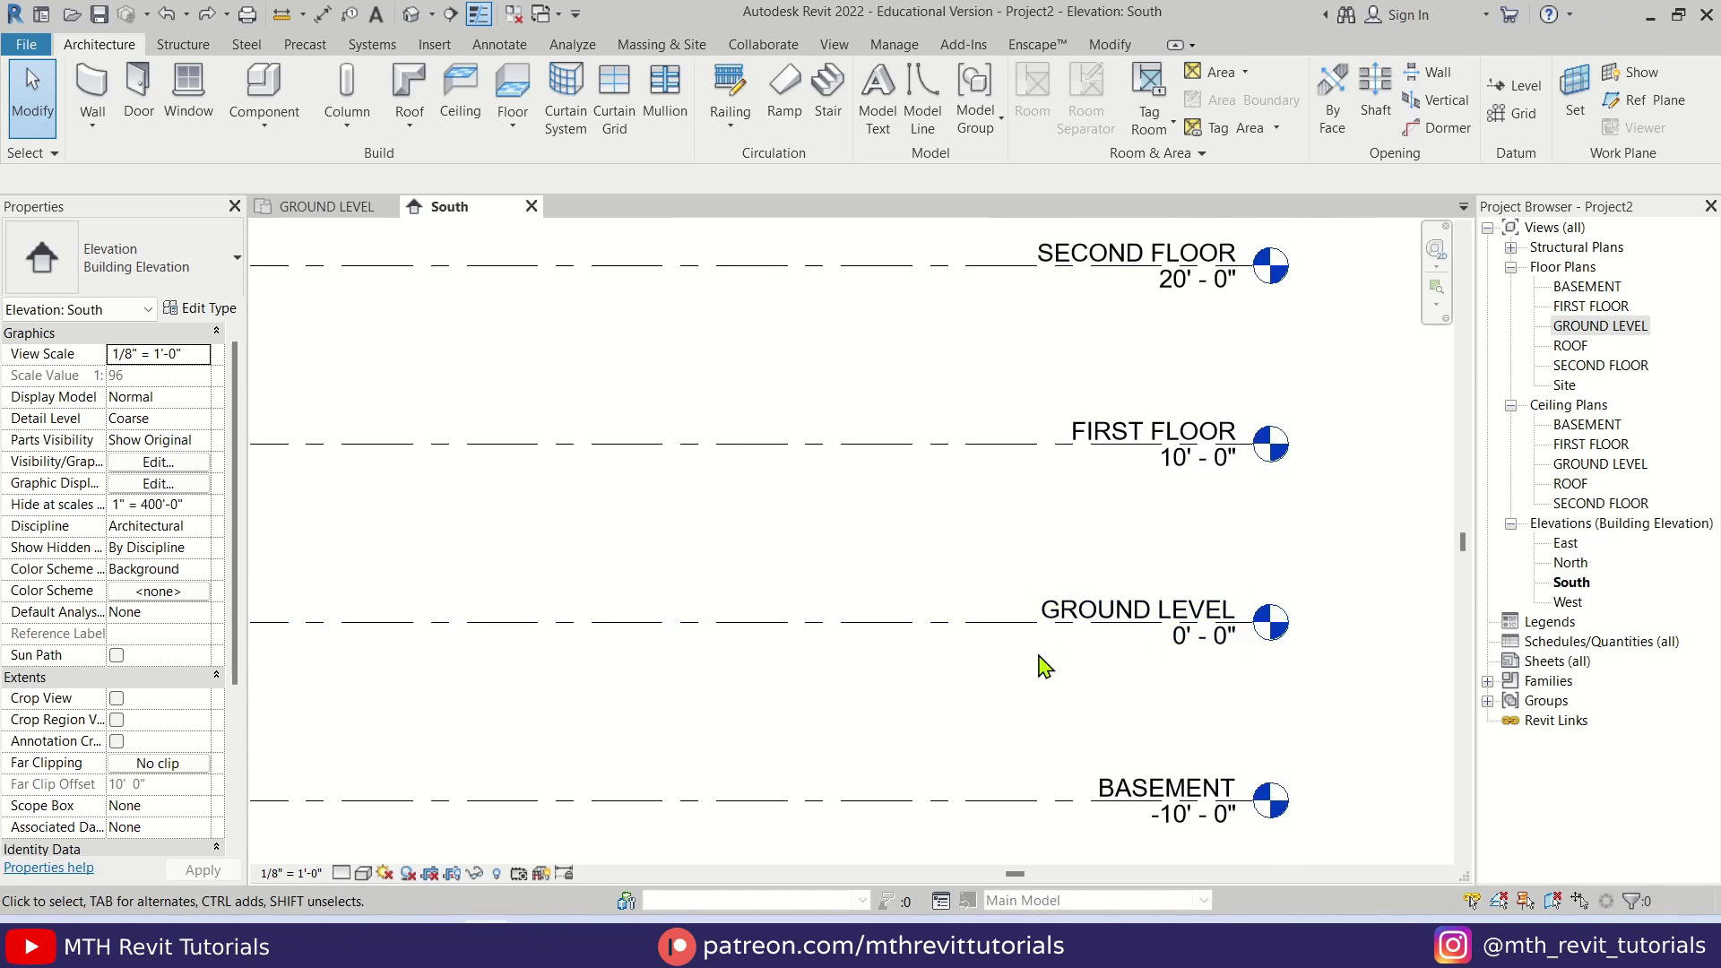
{"action": "scroll", "coordinate": [1040, 610], "scroll_direction": "down", "scroll_amount": 1}
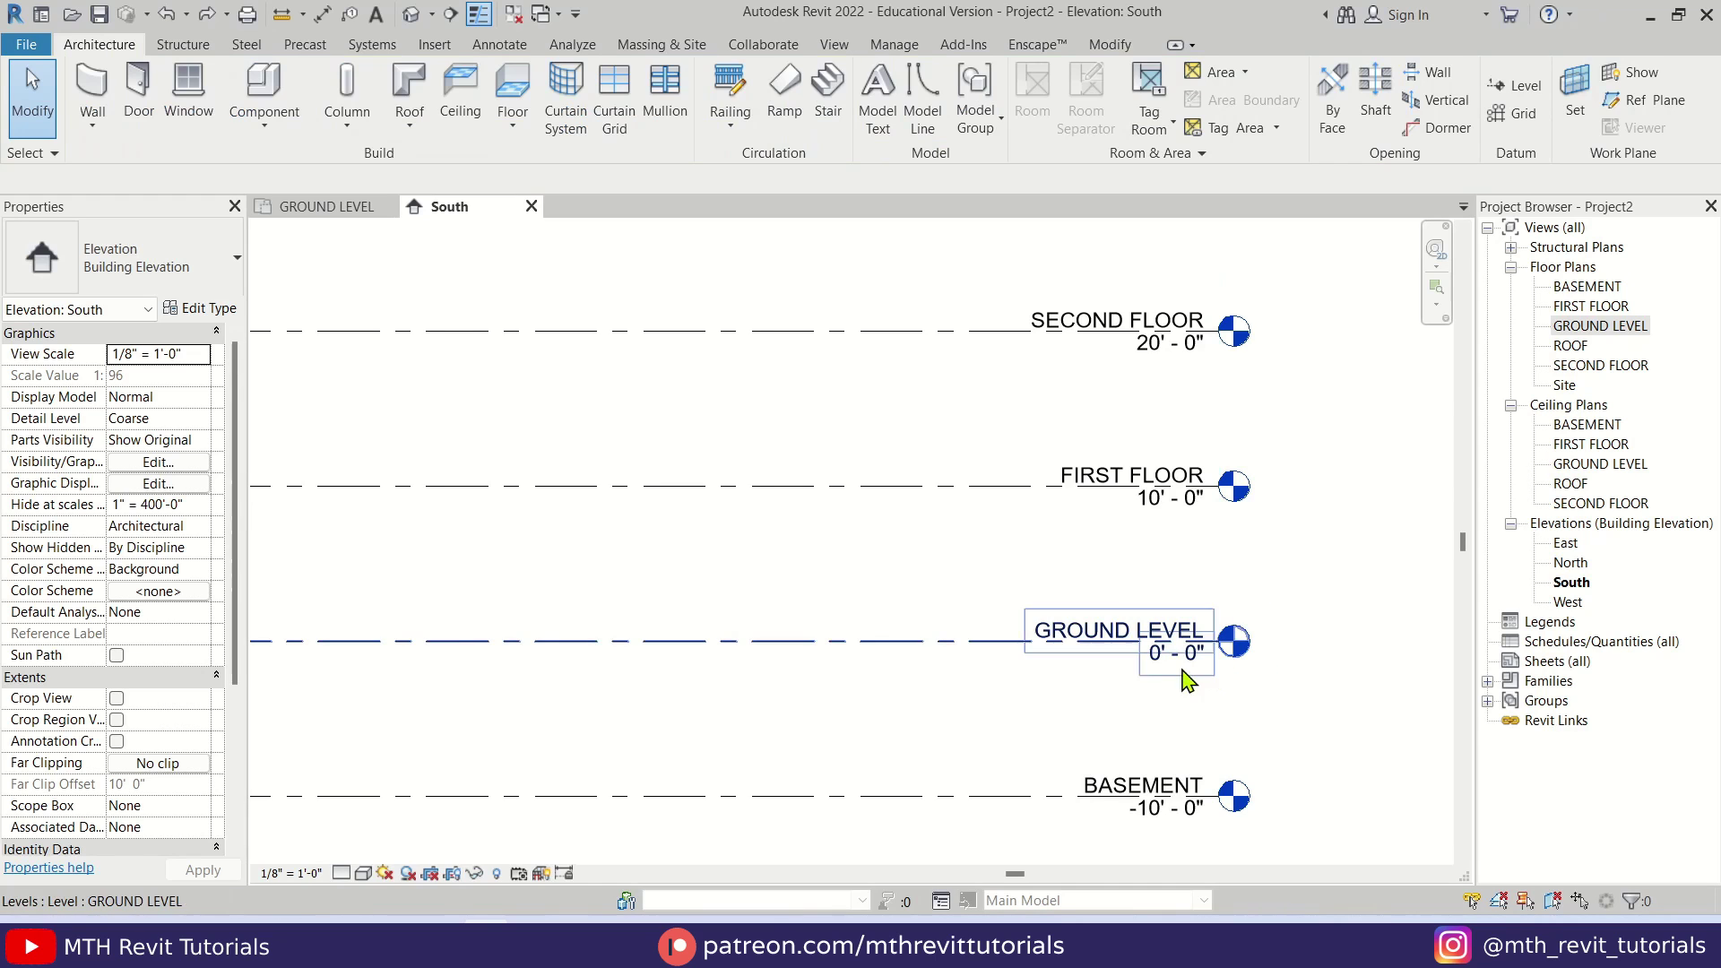
Step: Check which symbol family the GROUND LEVEL level's type uses, leaving its type properties unchanged
{"action": "left_click", "coordinate": [1020, 652]}
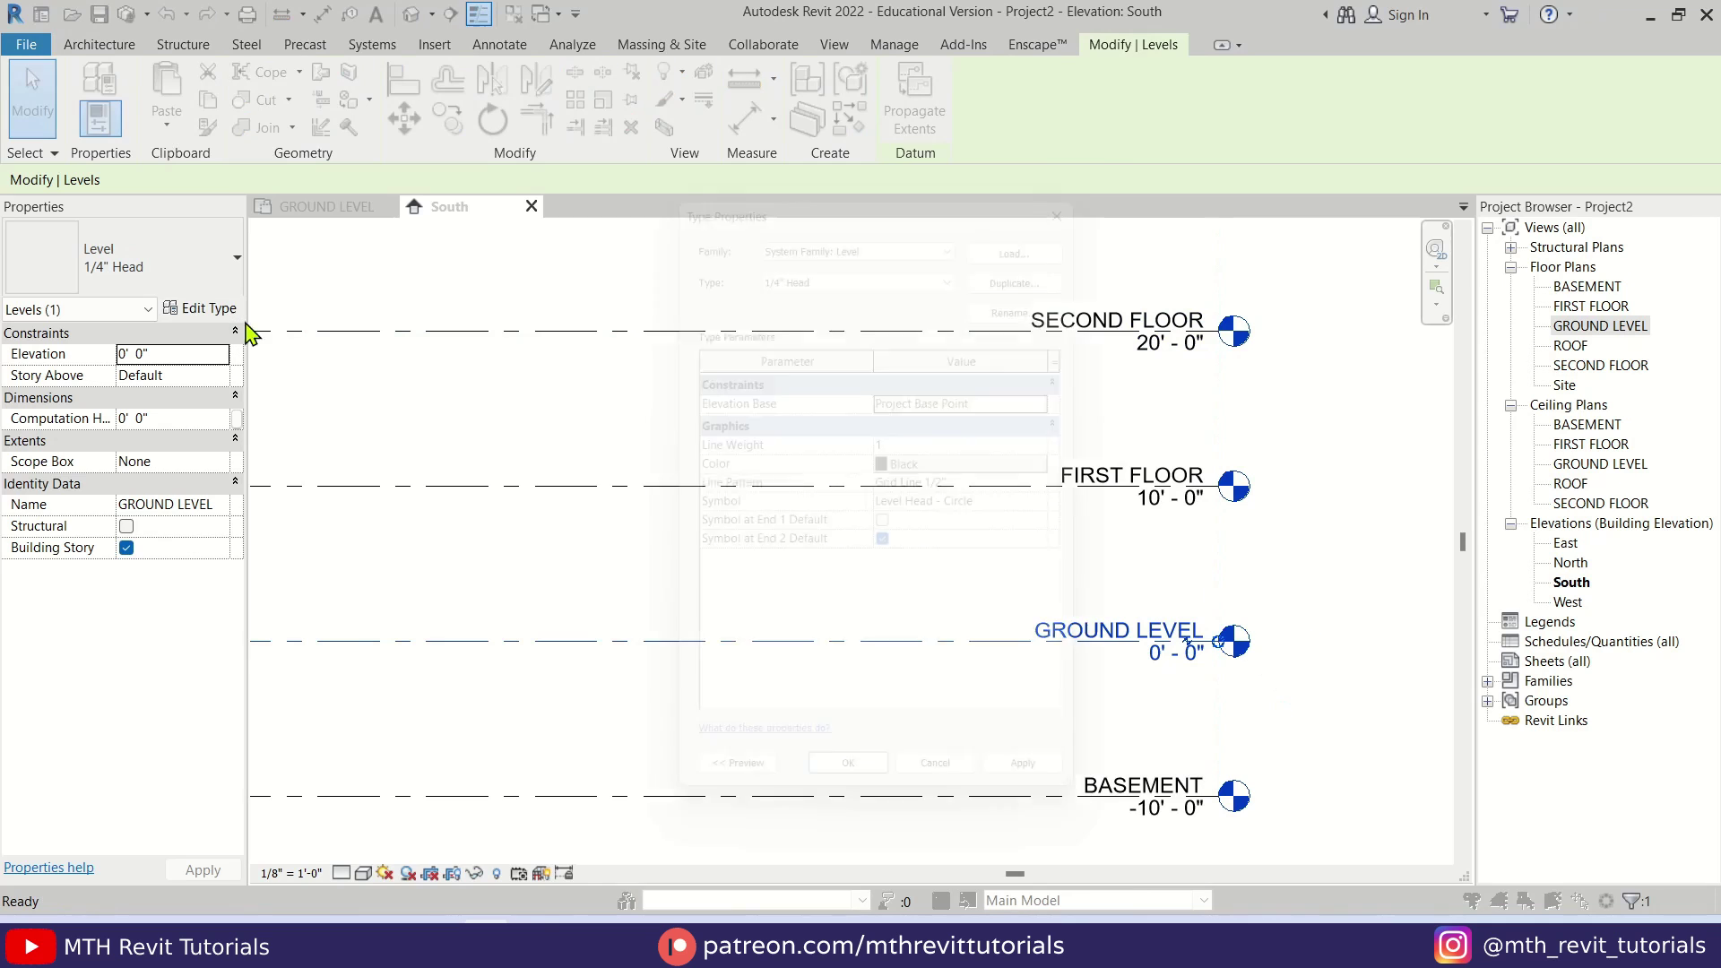
{"action": "left_click", "coordinate": [206, 308]}
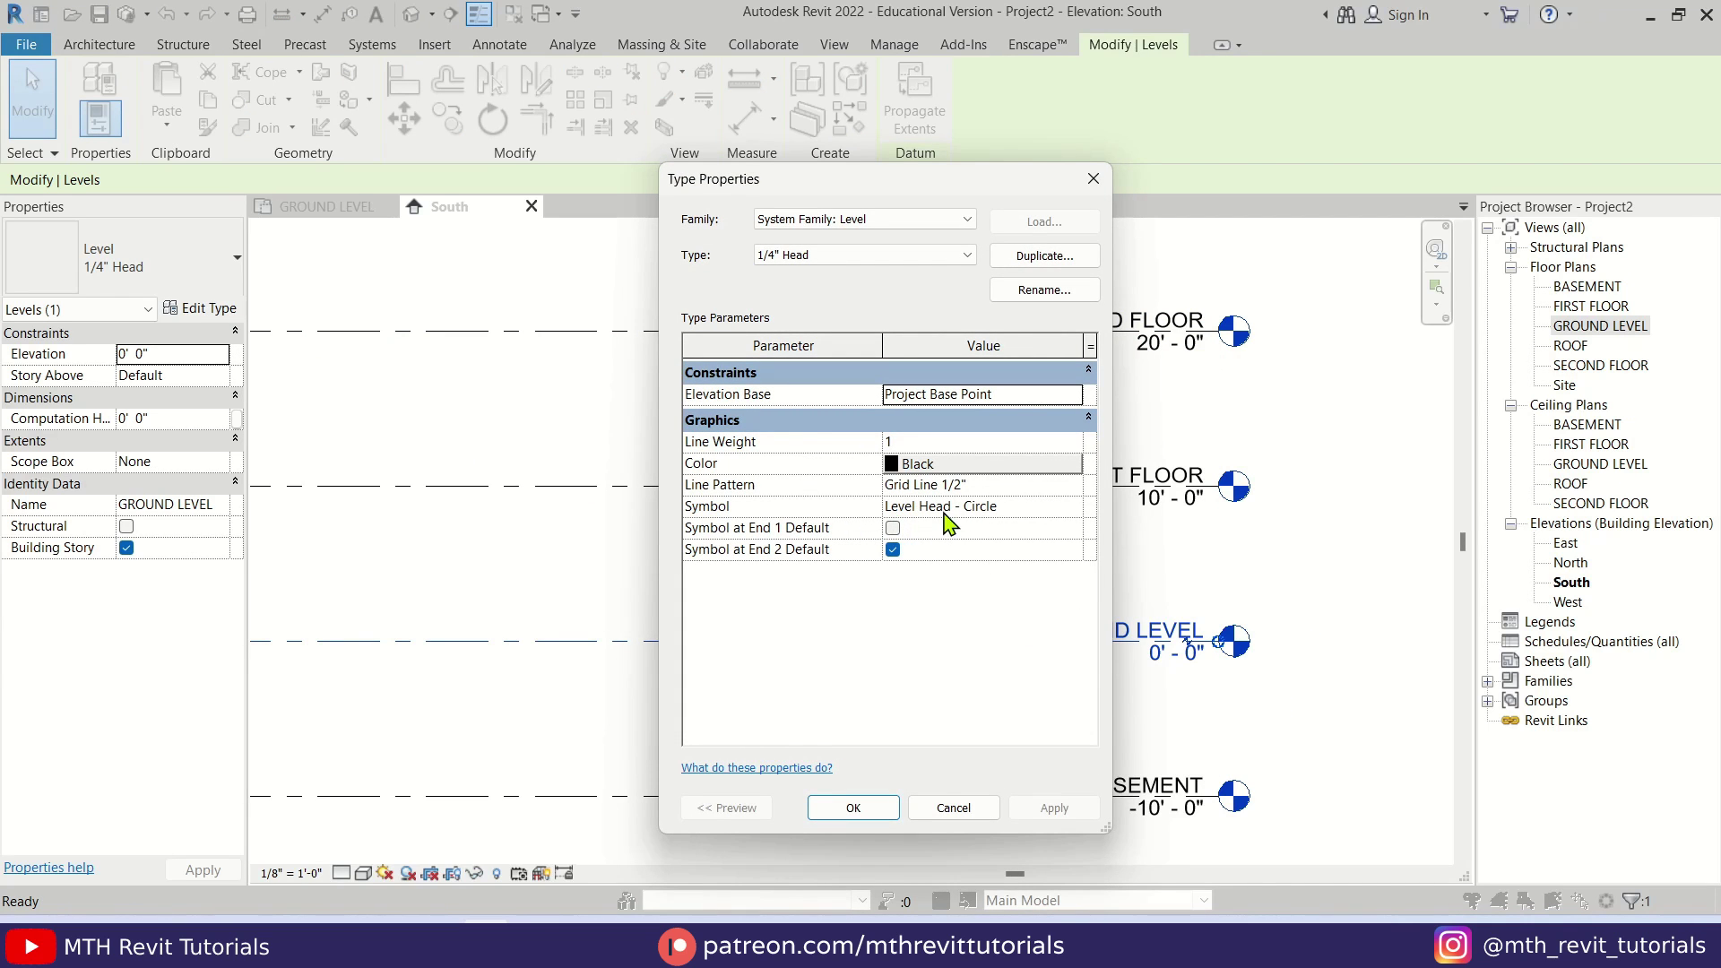
{"action": "left_click", "coordinate": [1027, 508]}
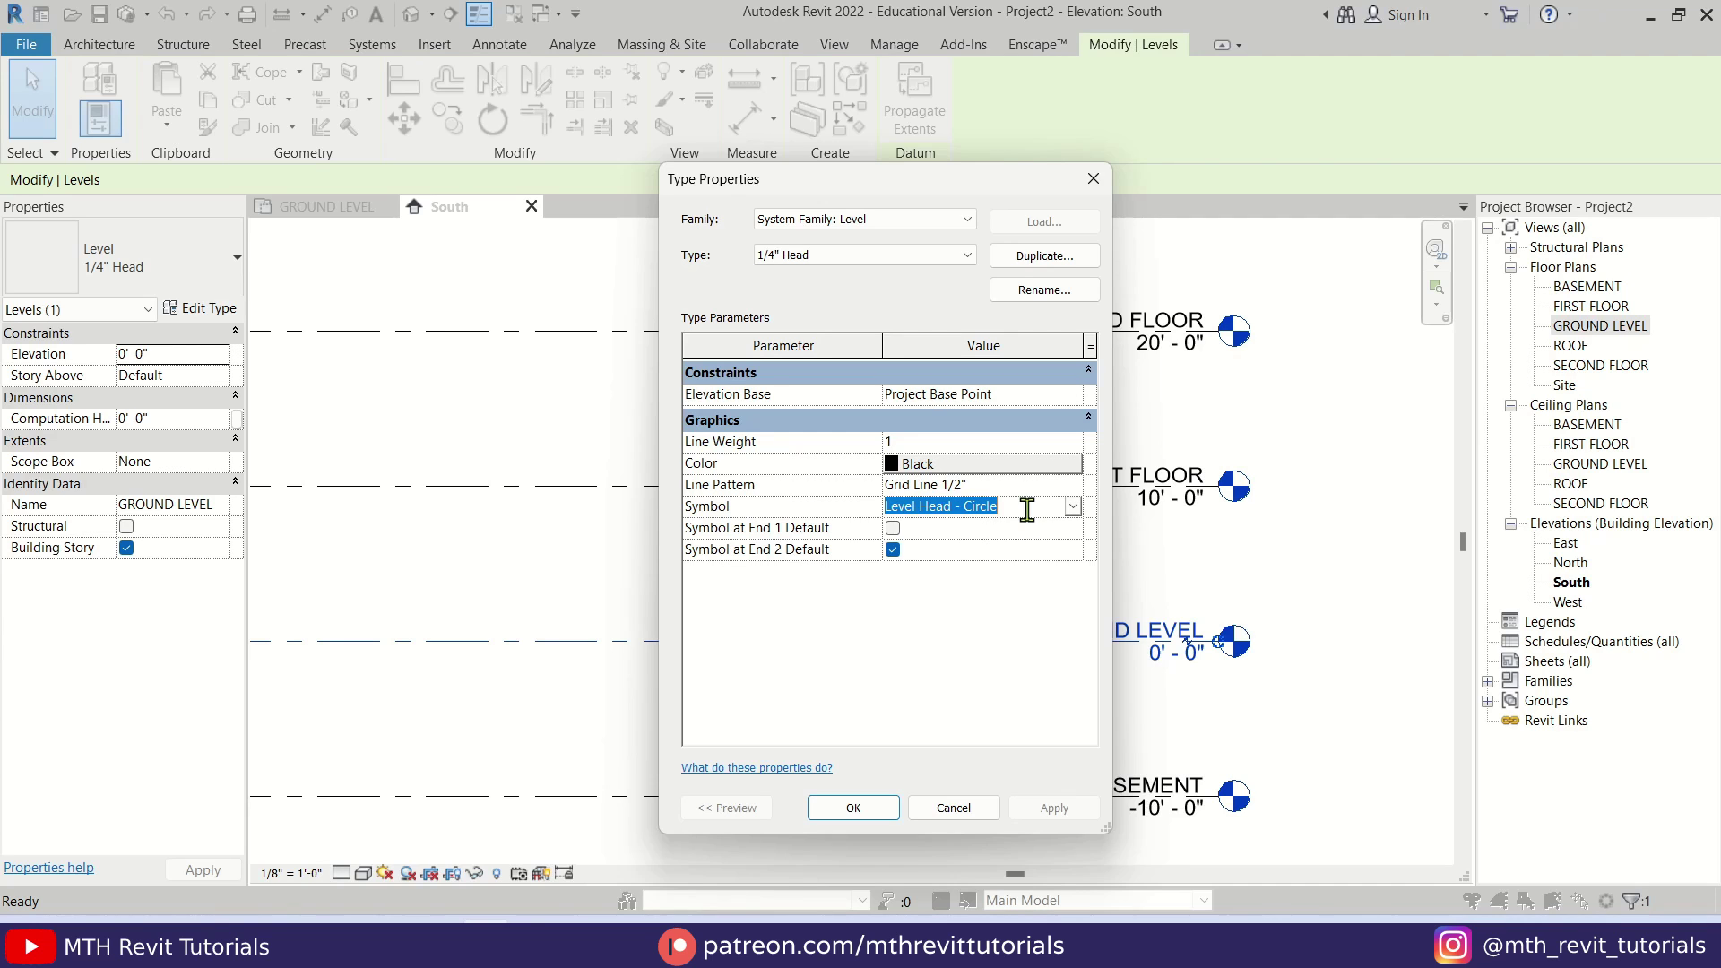
{"action": "left_click", "coordinate": [1093, 178]}
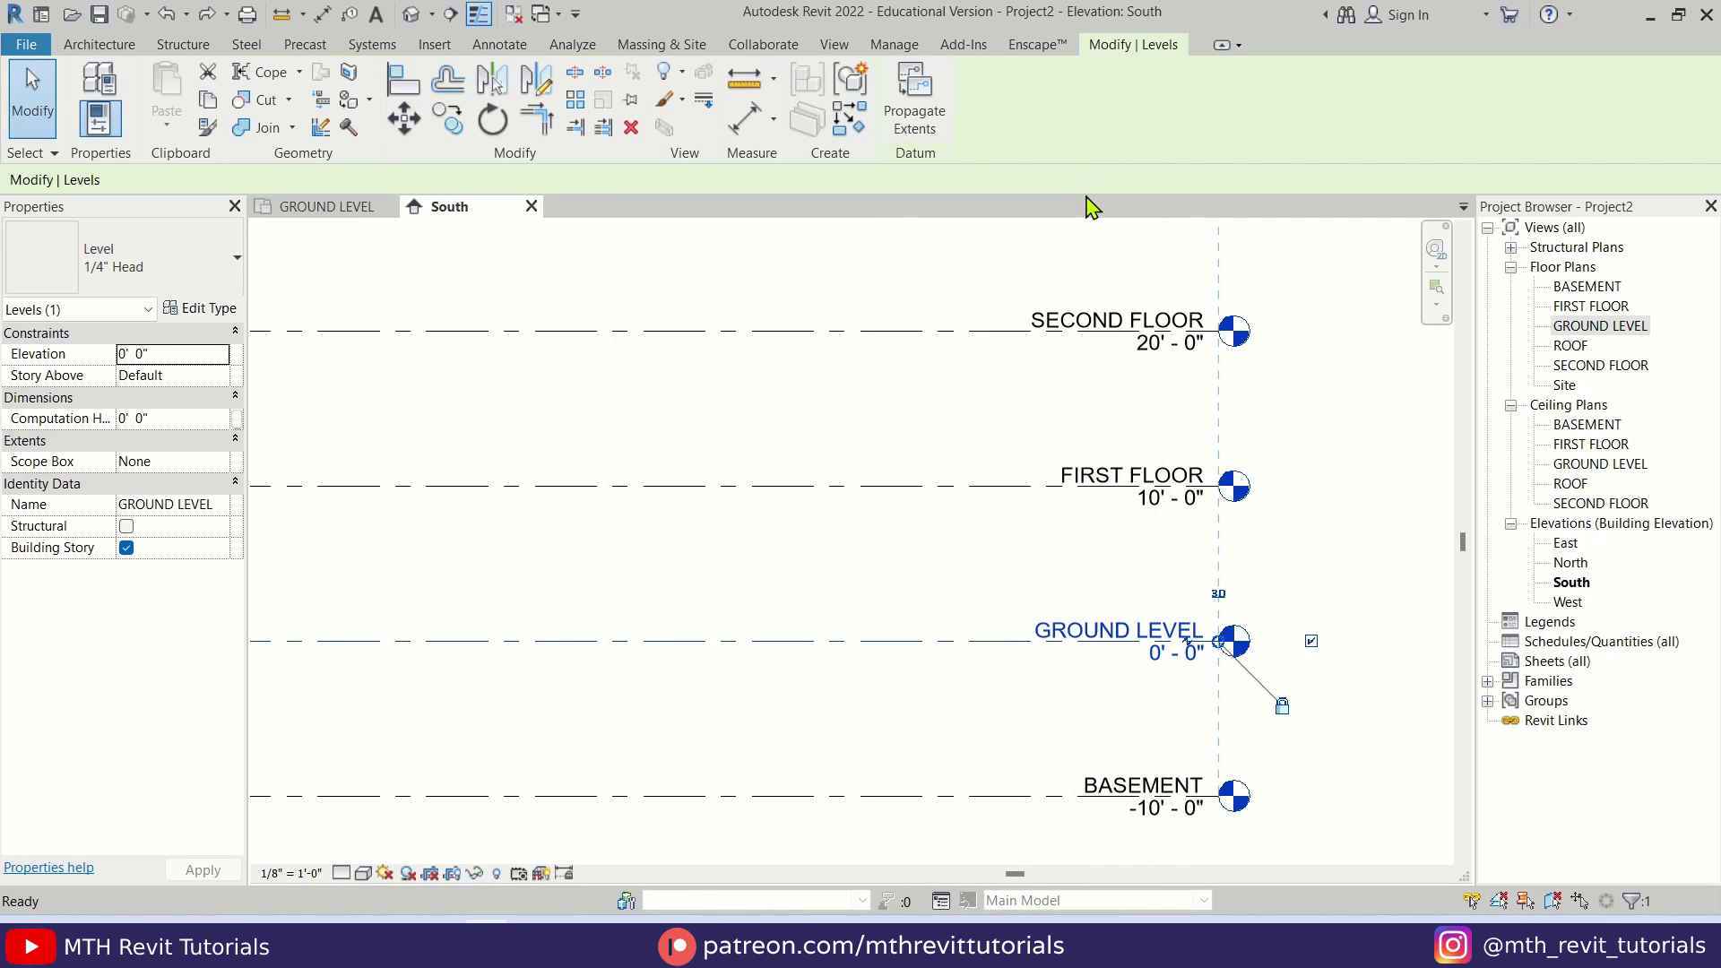
{"action": "left_click", "coordinate": [1369, 595]}
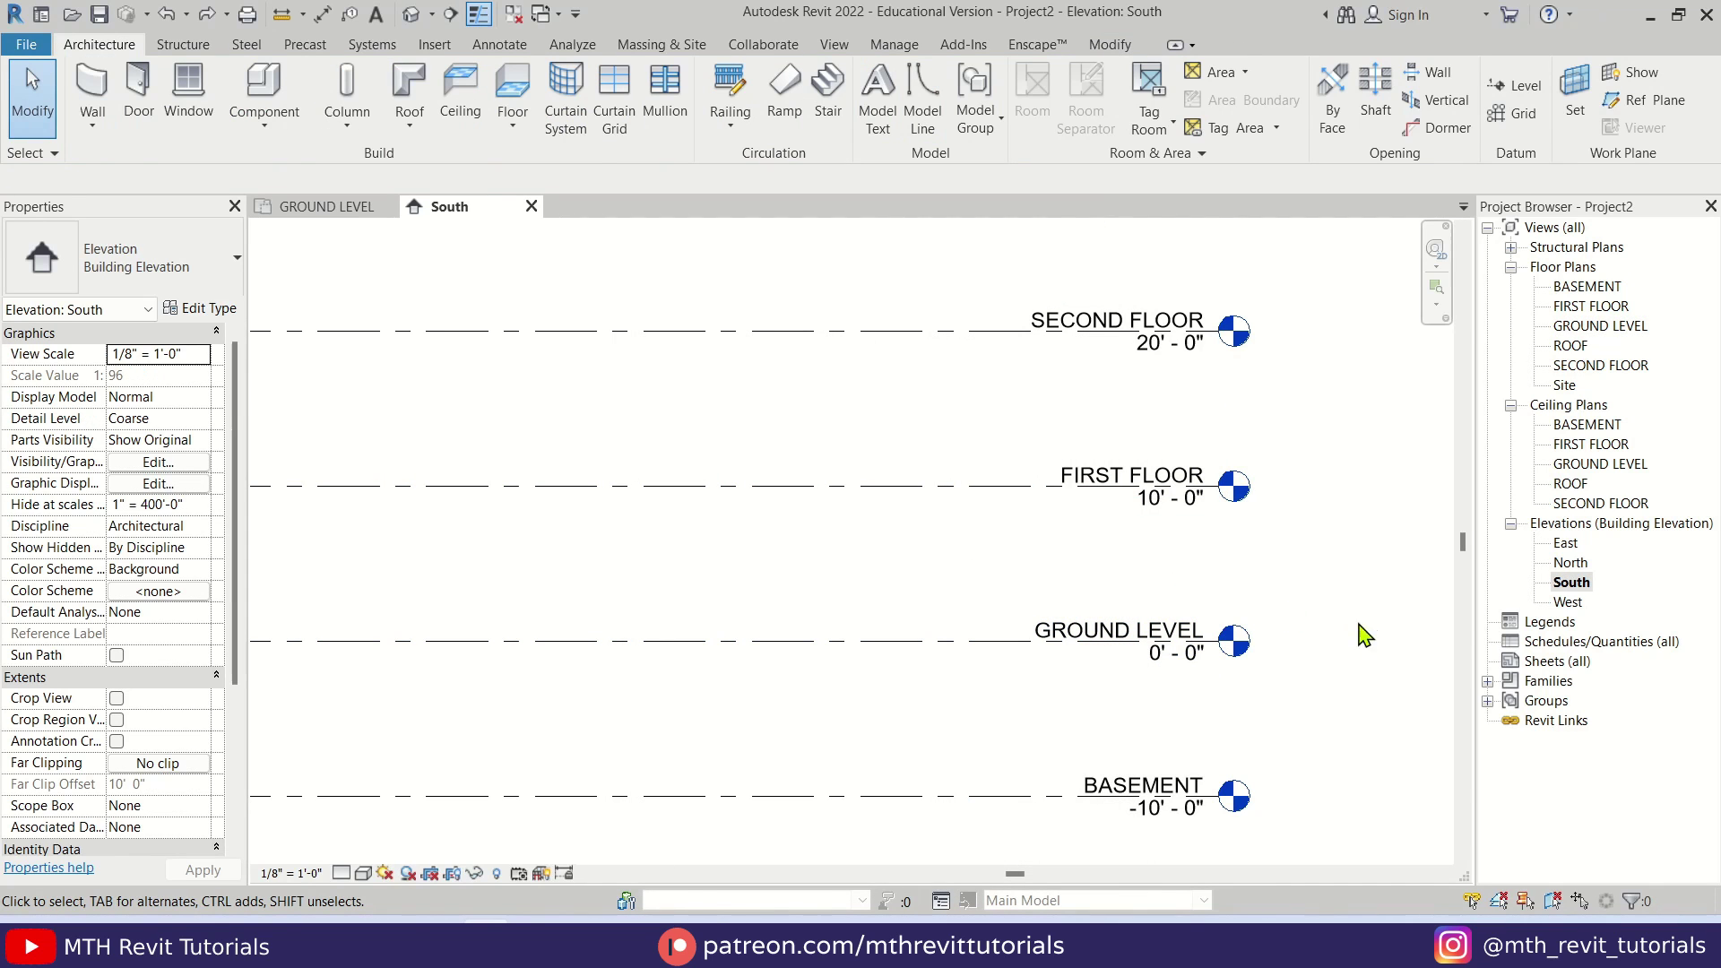
Step: Find the Level Head - Circle family in the project and open it for editing
{"action": "right_click", "coordinate": [1553, 685]}
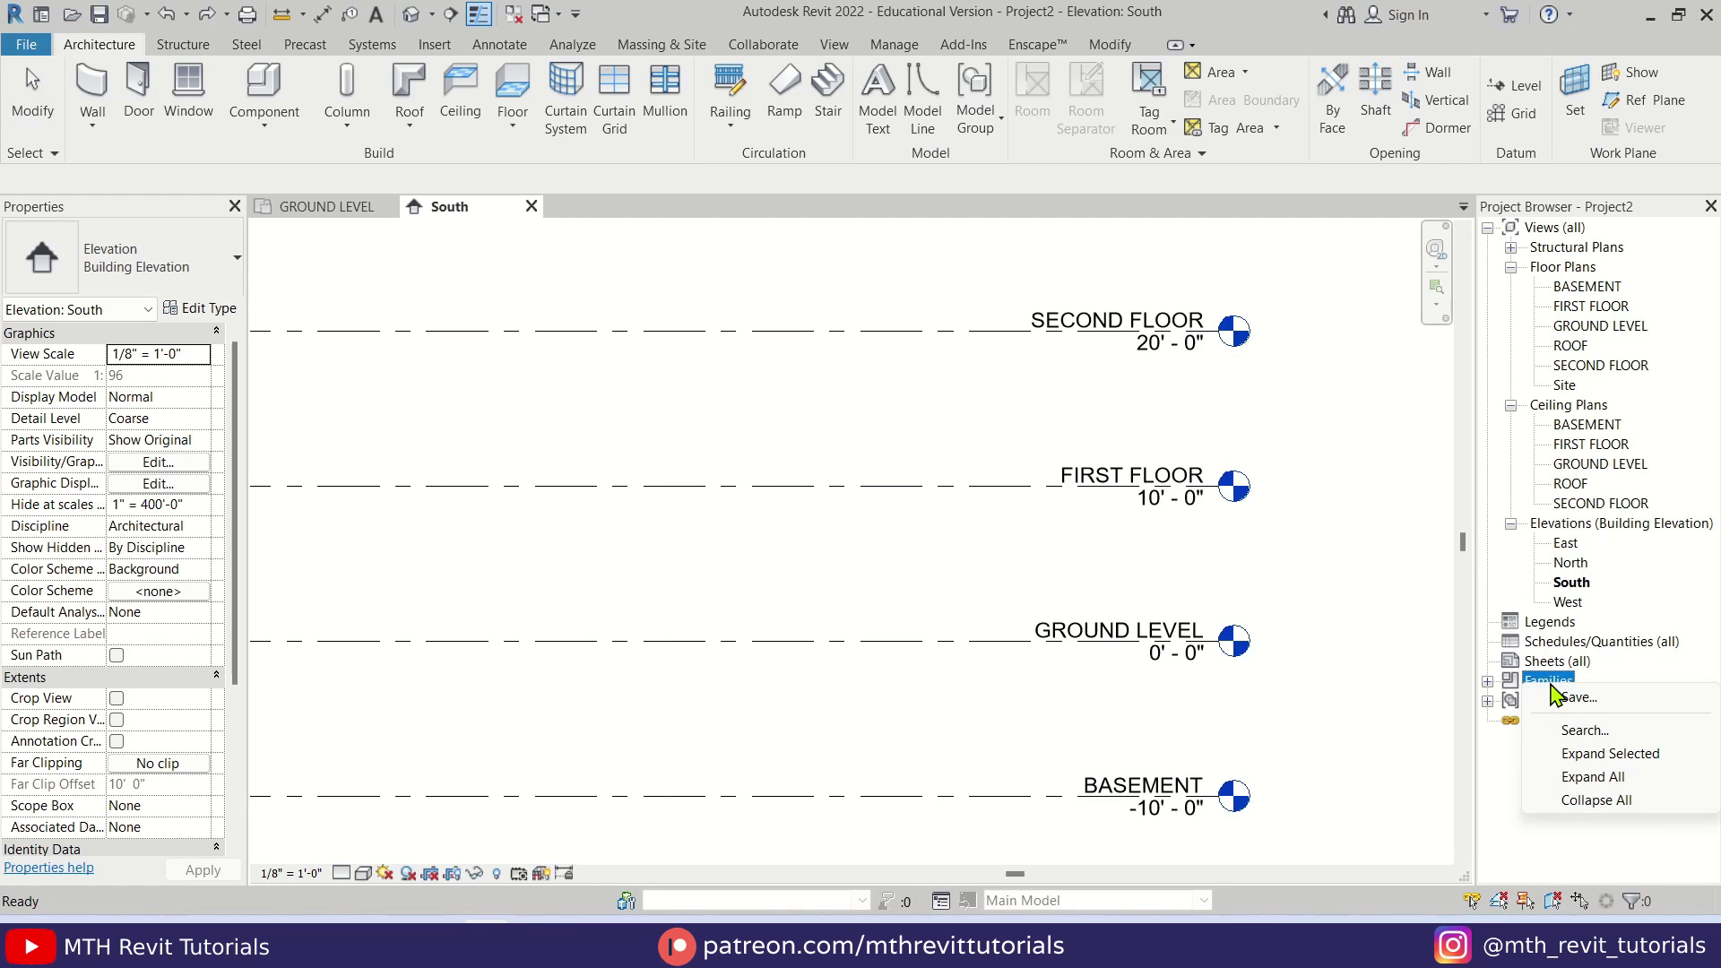
{"action": "left_click", "coordinate": [1574, 726]}
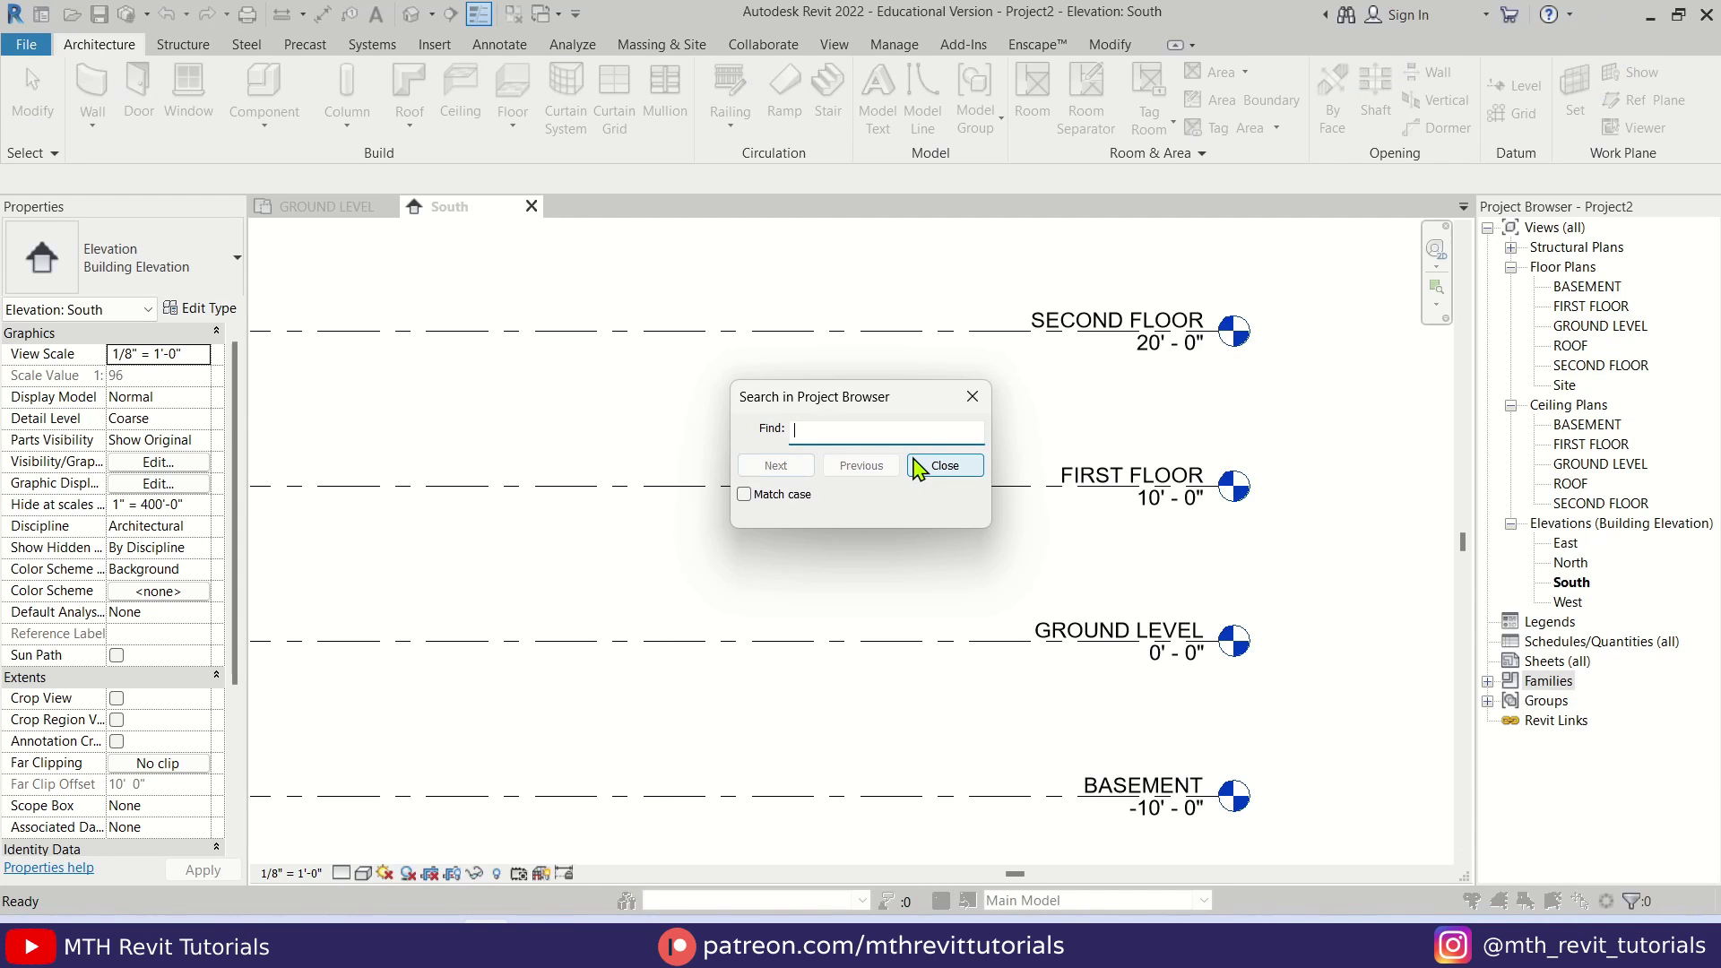
{"action": "type", "text": "Level Head - Circle"}
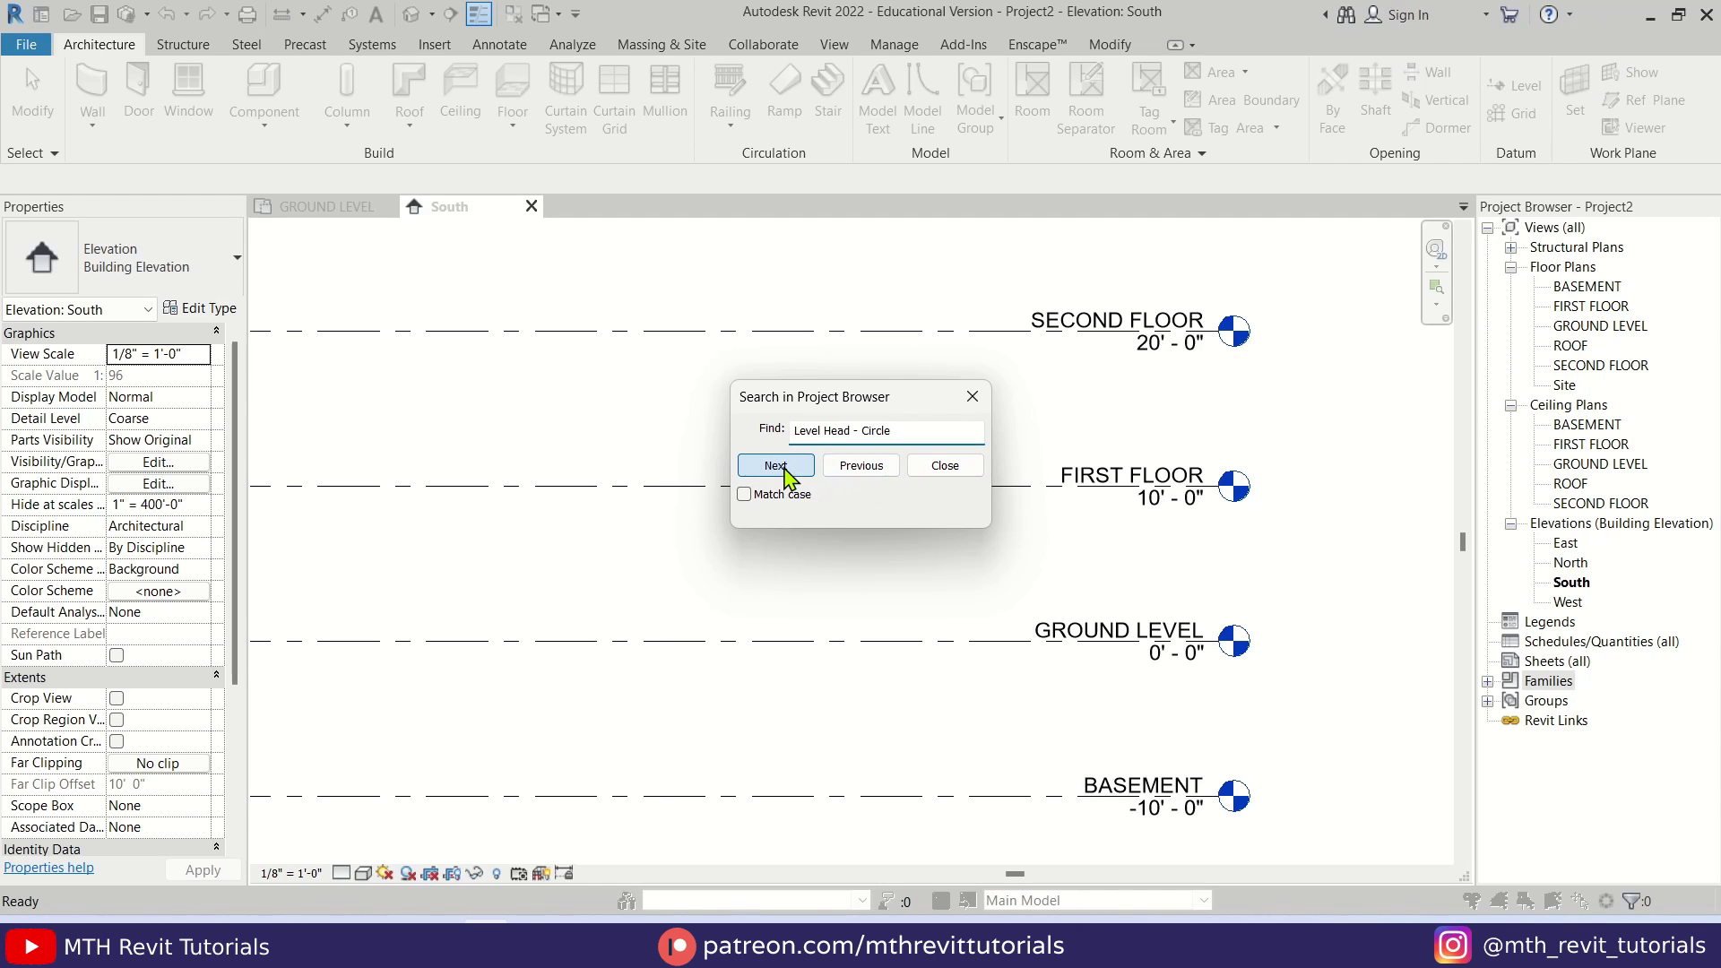
{"action": "left_click", "coordinate": [785, 475]}
{"action": "left_click", "coordinate": [945, 465]}
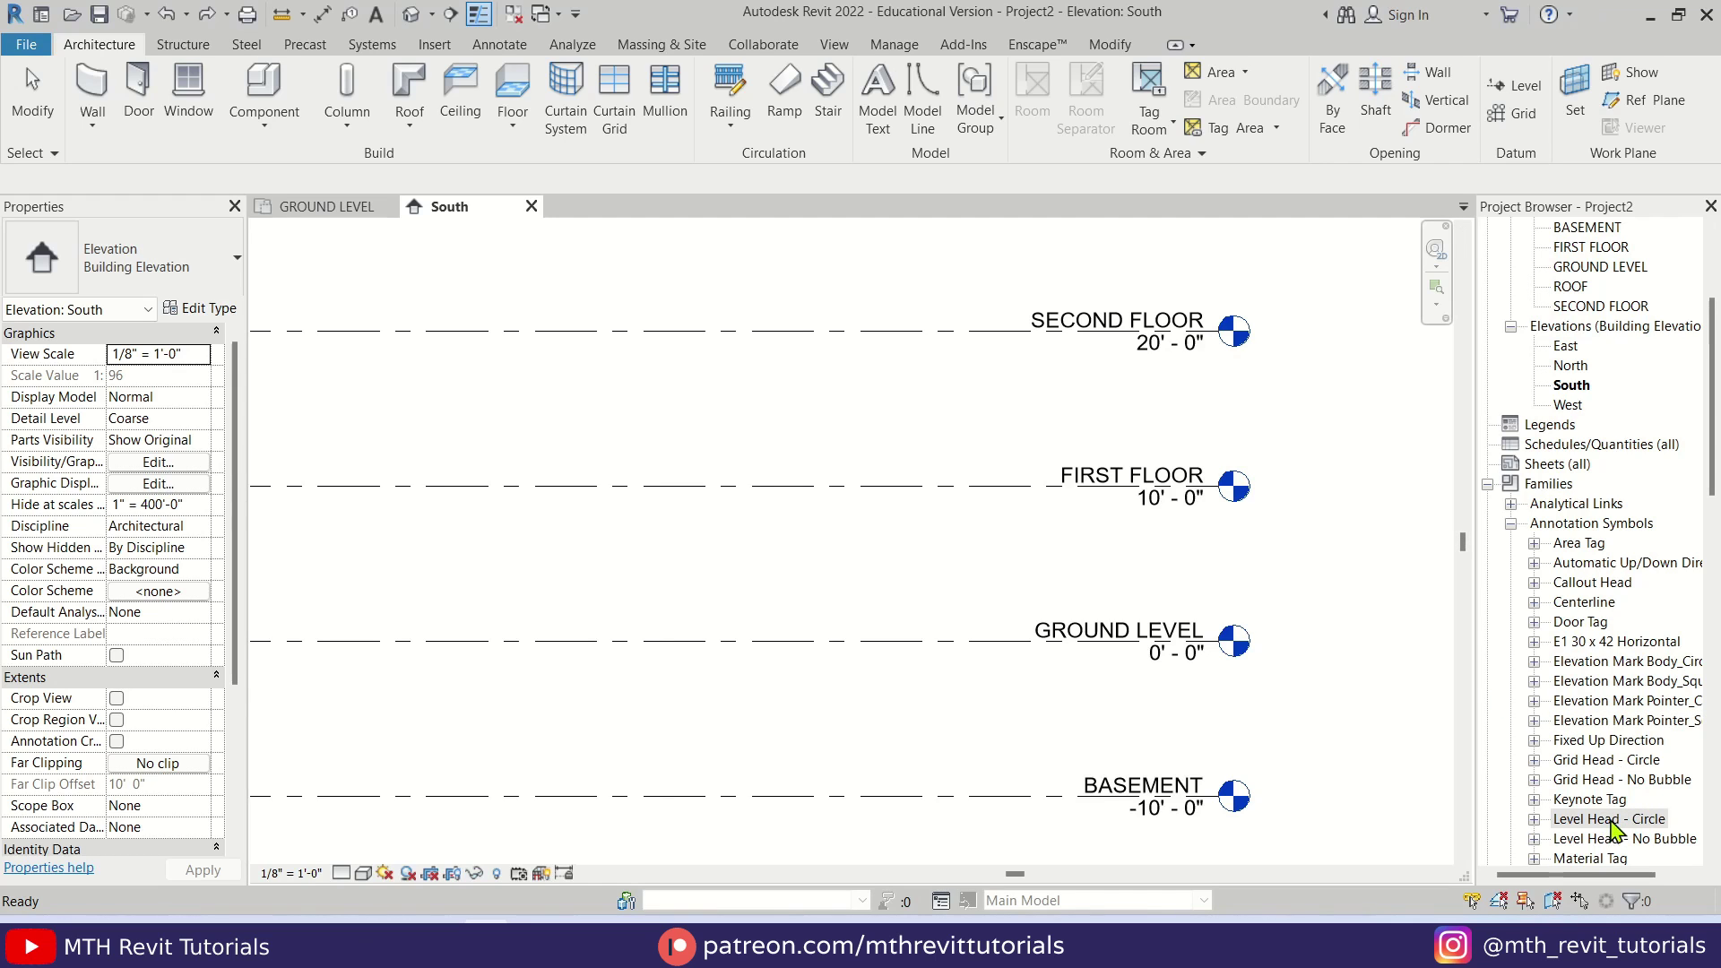
{"action": "right_click", "coordinate": [1605, 823]}
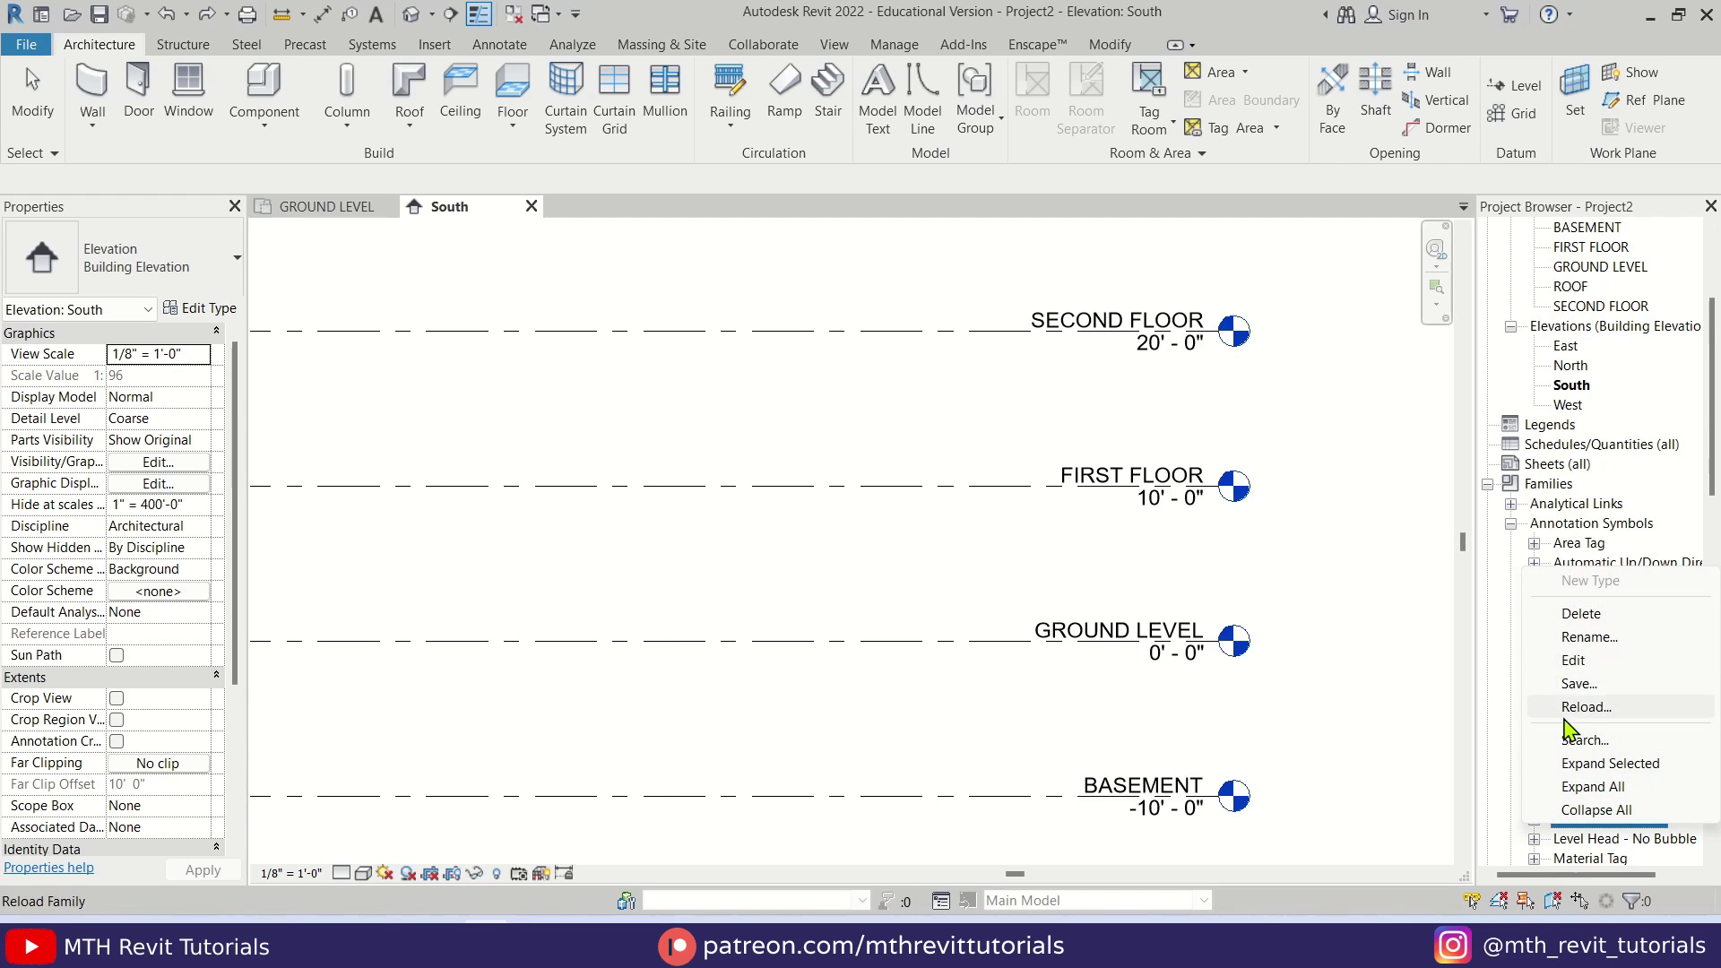
{"action": "left_click", "coordinate": [1573, 660]}
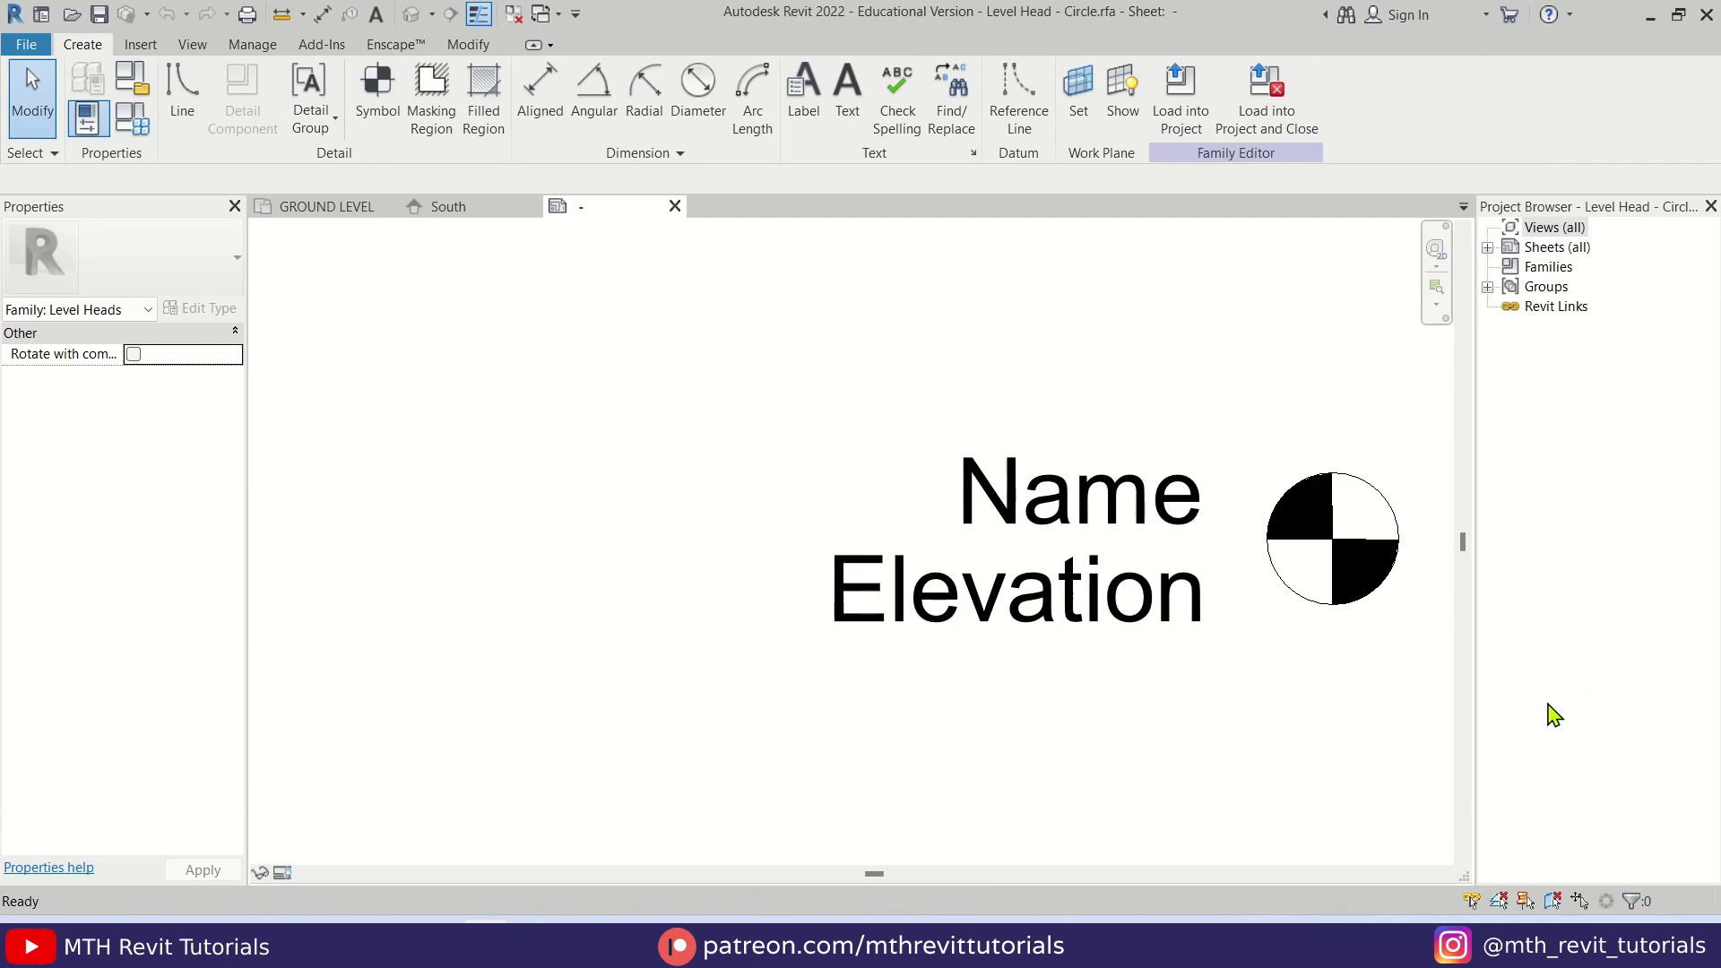
Step: Open the label parameters of the Elevation tag label for editing
{"action": "scroll", "coordinate": [713, 534], "scroll_direction": "down", "scroll_amount": 5}
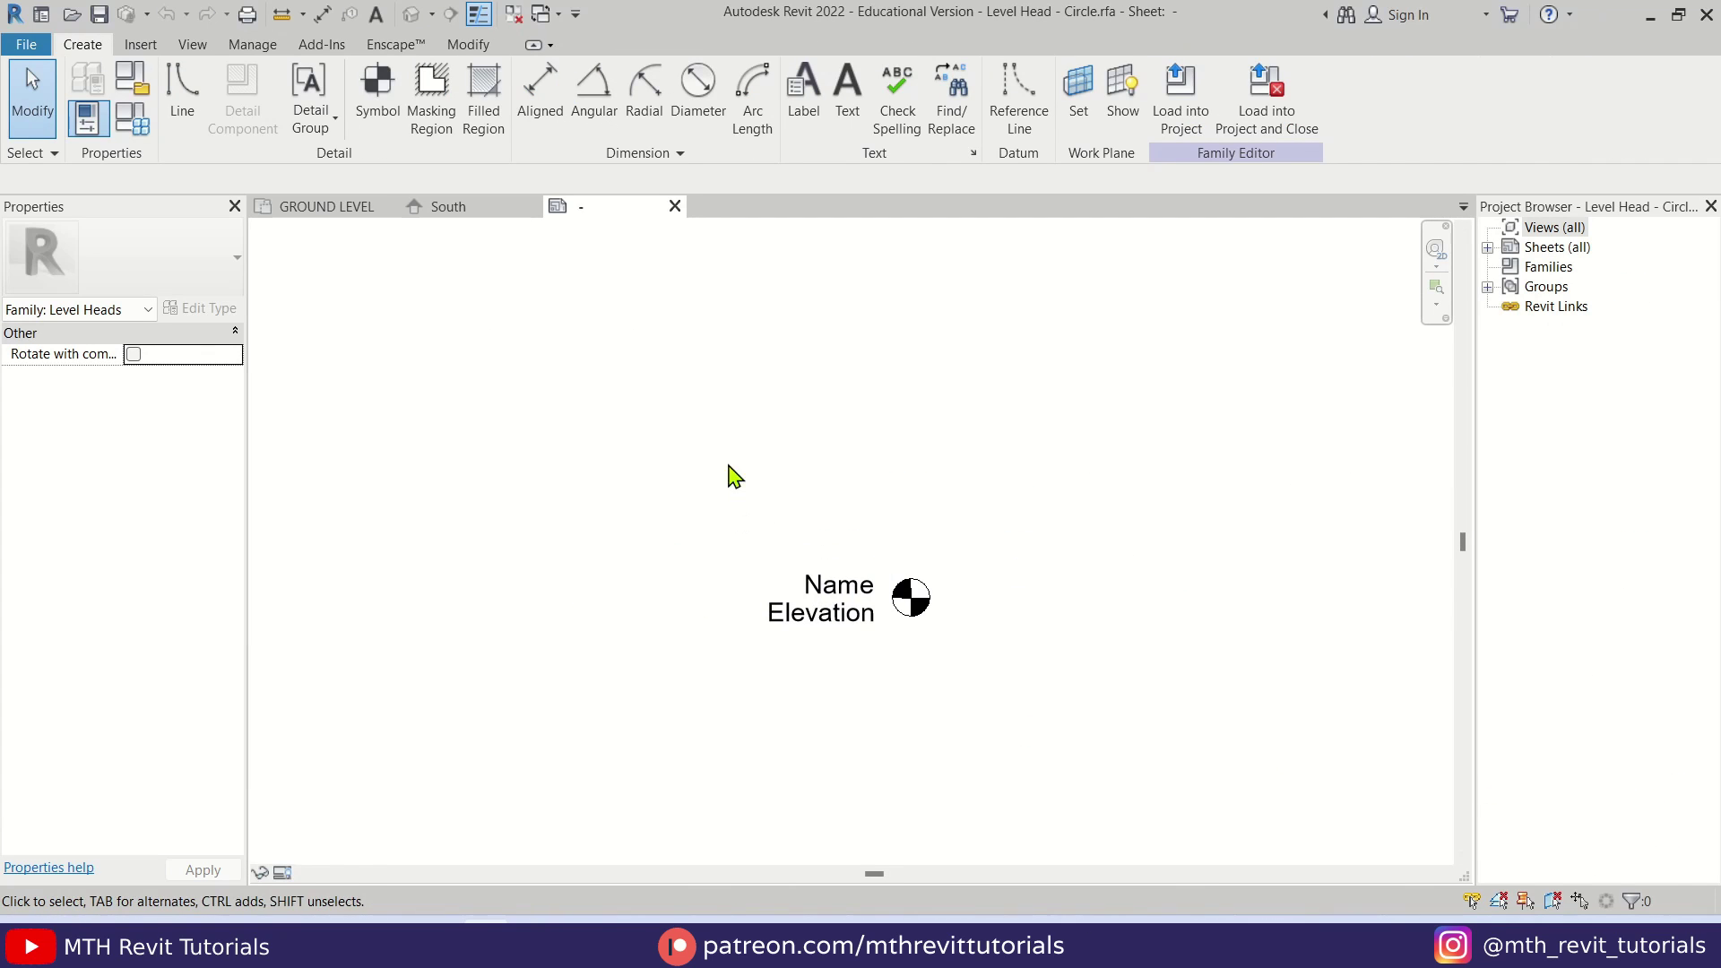
{"action": "scroll", "coordinate": [690, 645], "scroll_direction": "up", "scroll_amount": 3}
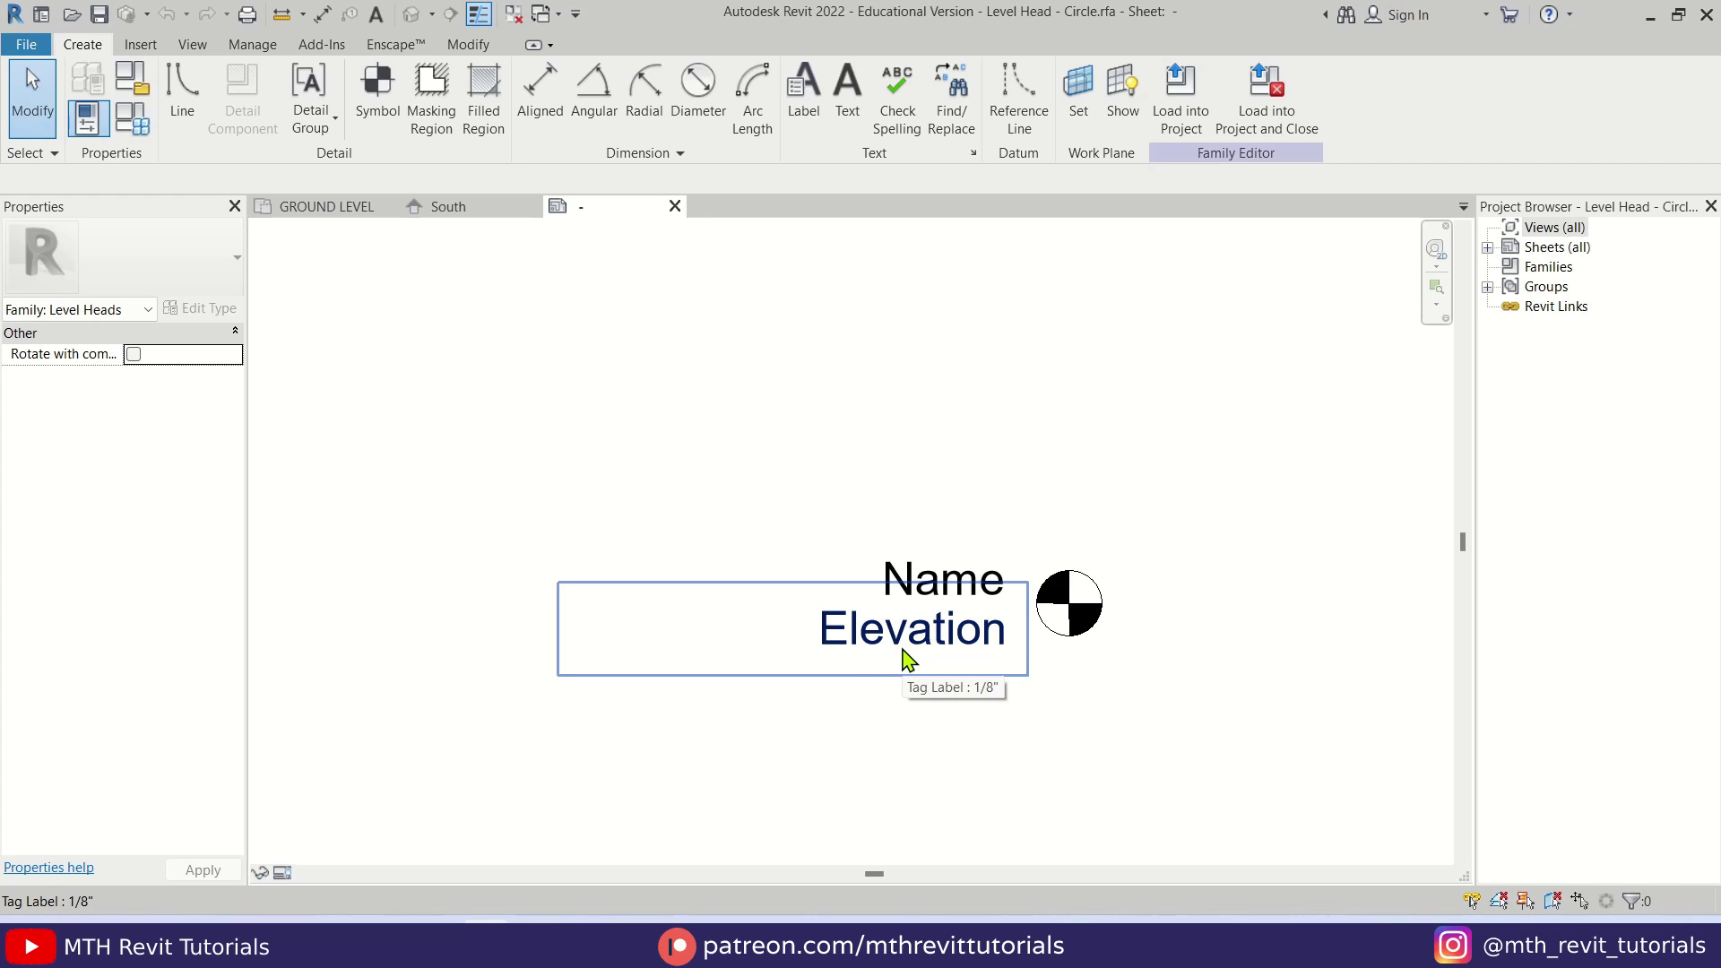
{"action": "scroll", "coordinate": [860, 668], "scroll_direction": "up", "scroll_amount": 1}
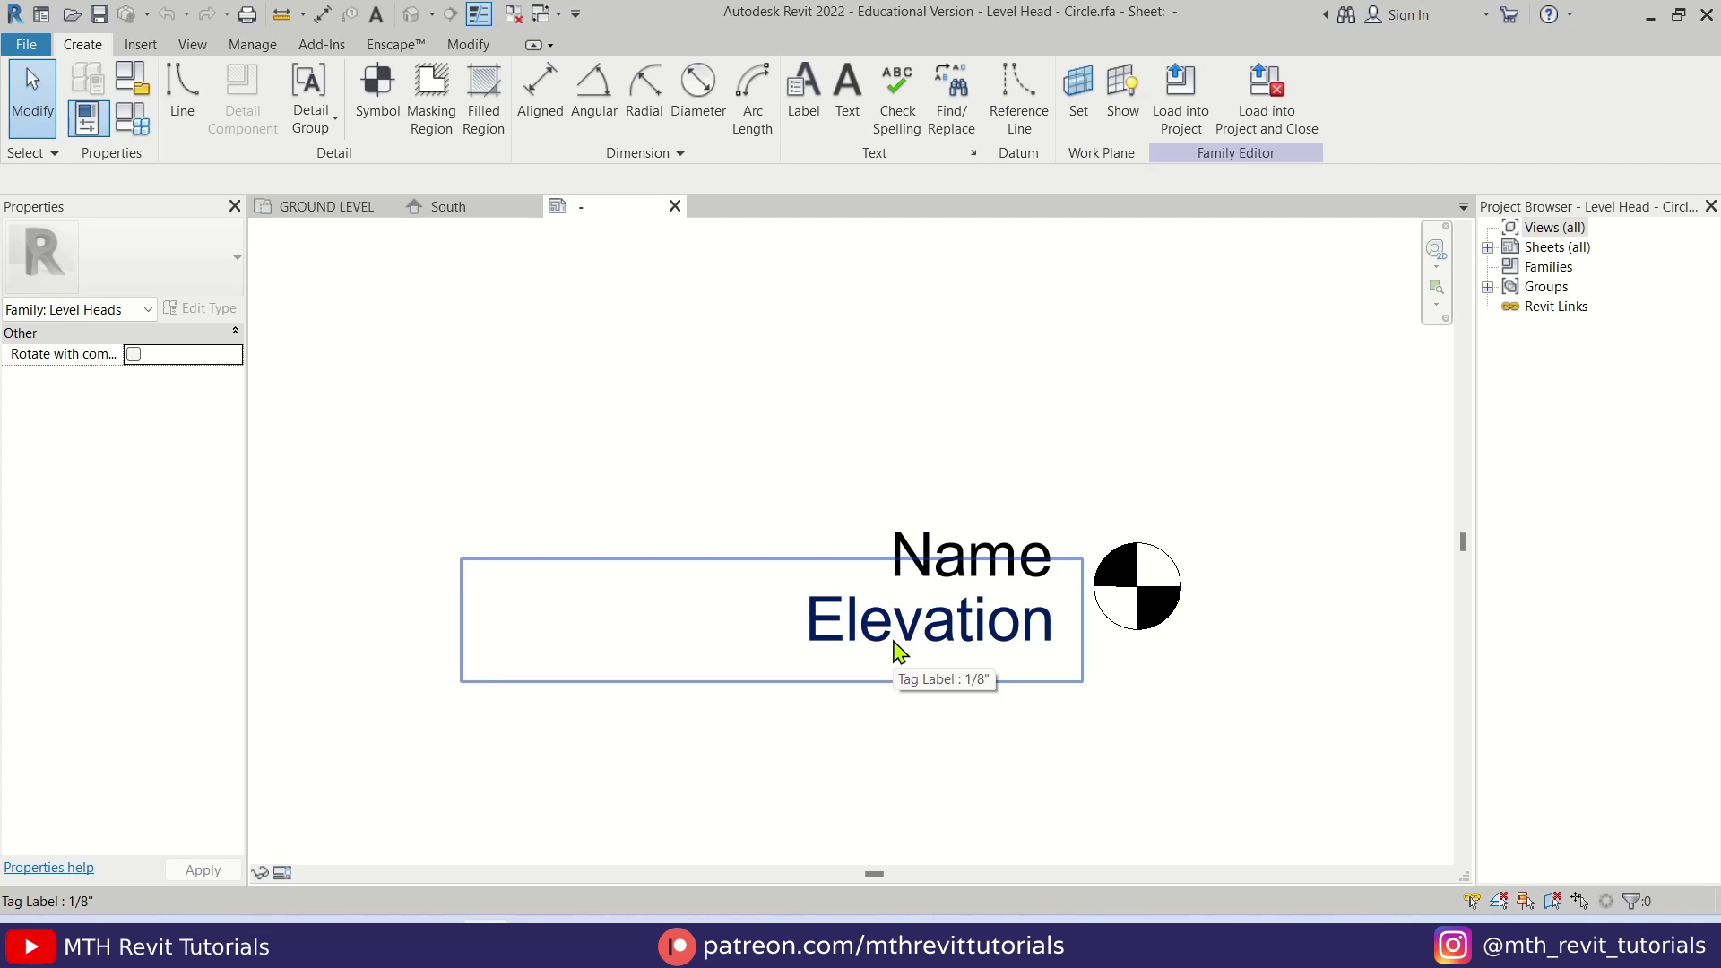
{"action": "left_click", "coordinate": [892, 643]}
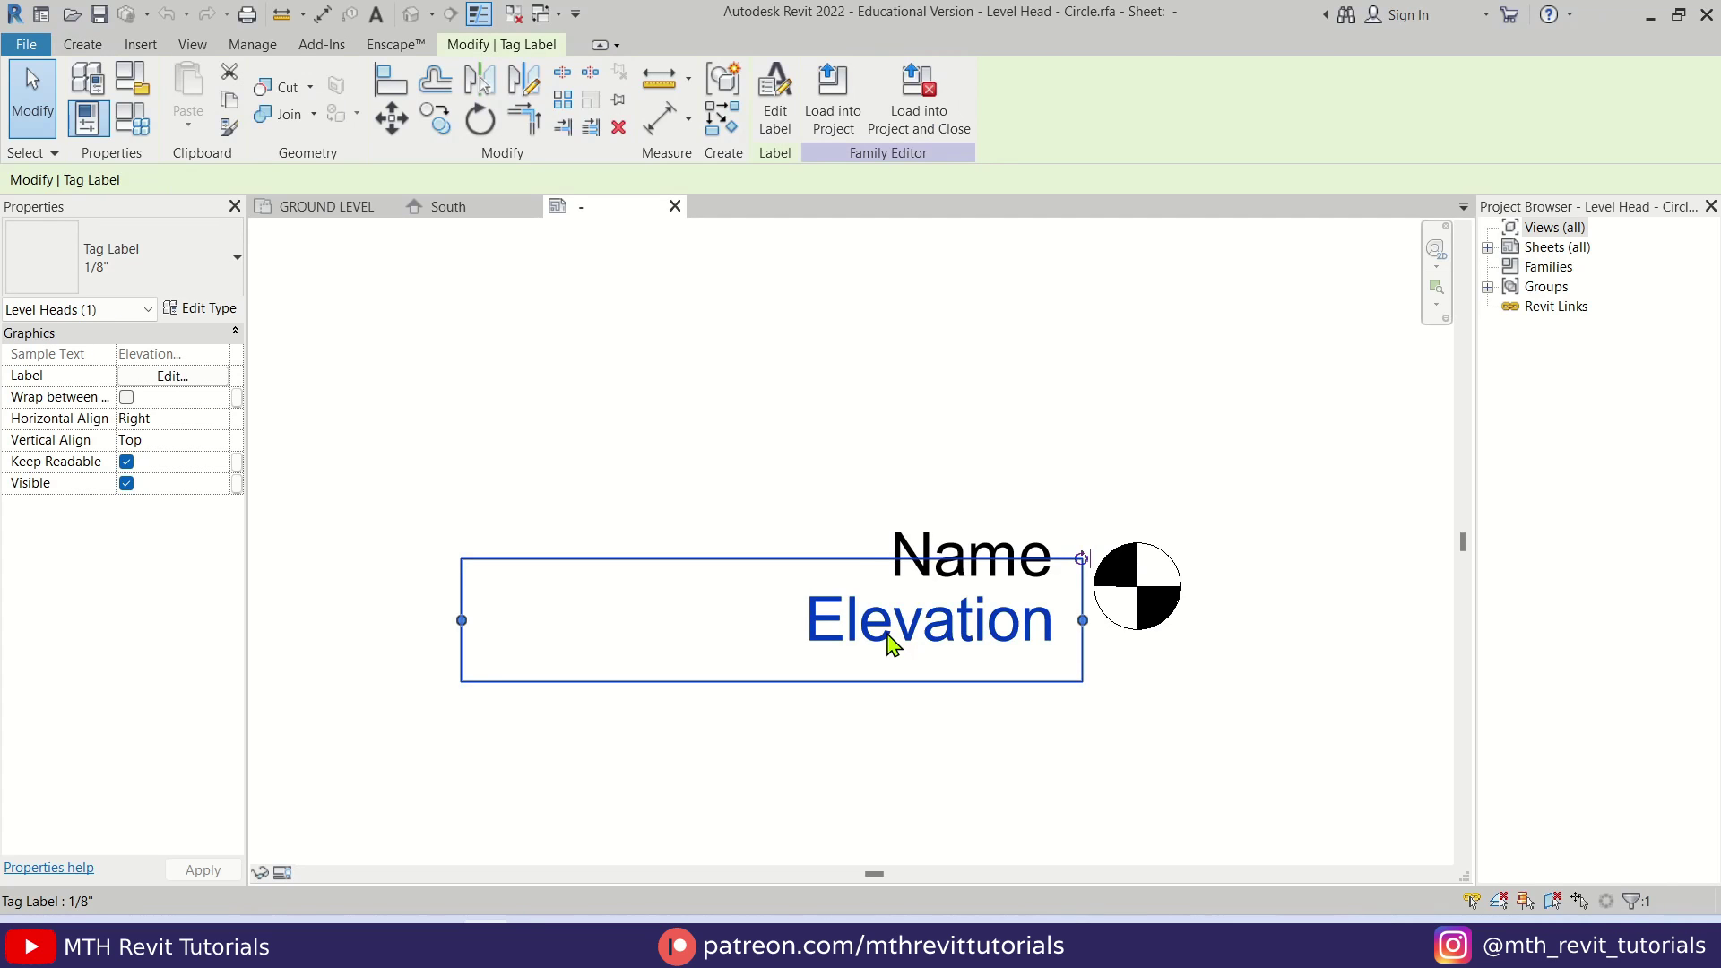
{"action": "left_click", "coordinate": [777, 106]}
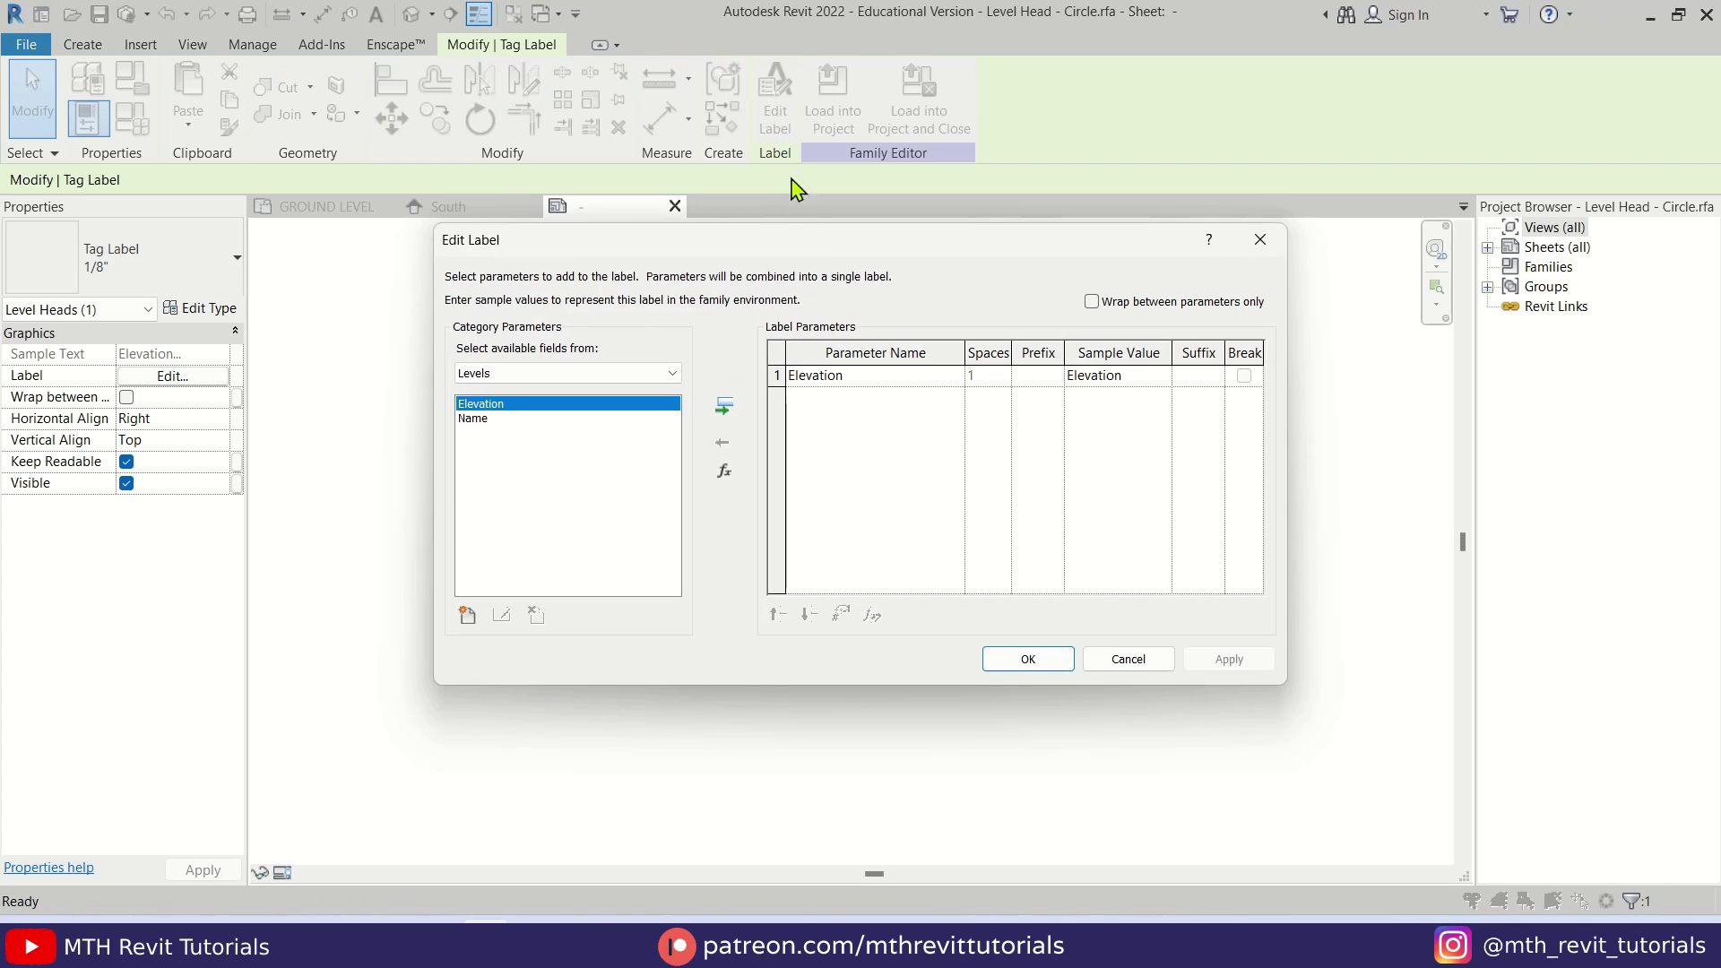
{"action": "left_click_drag", "start_coordinate": [826, 248], "coordinate": [866, 323]}
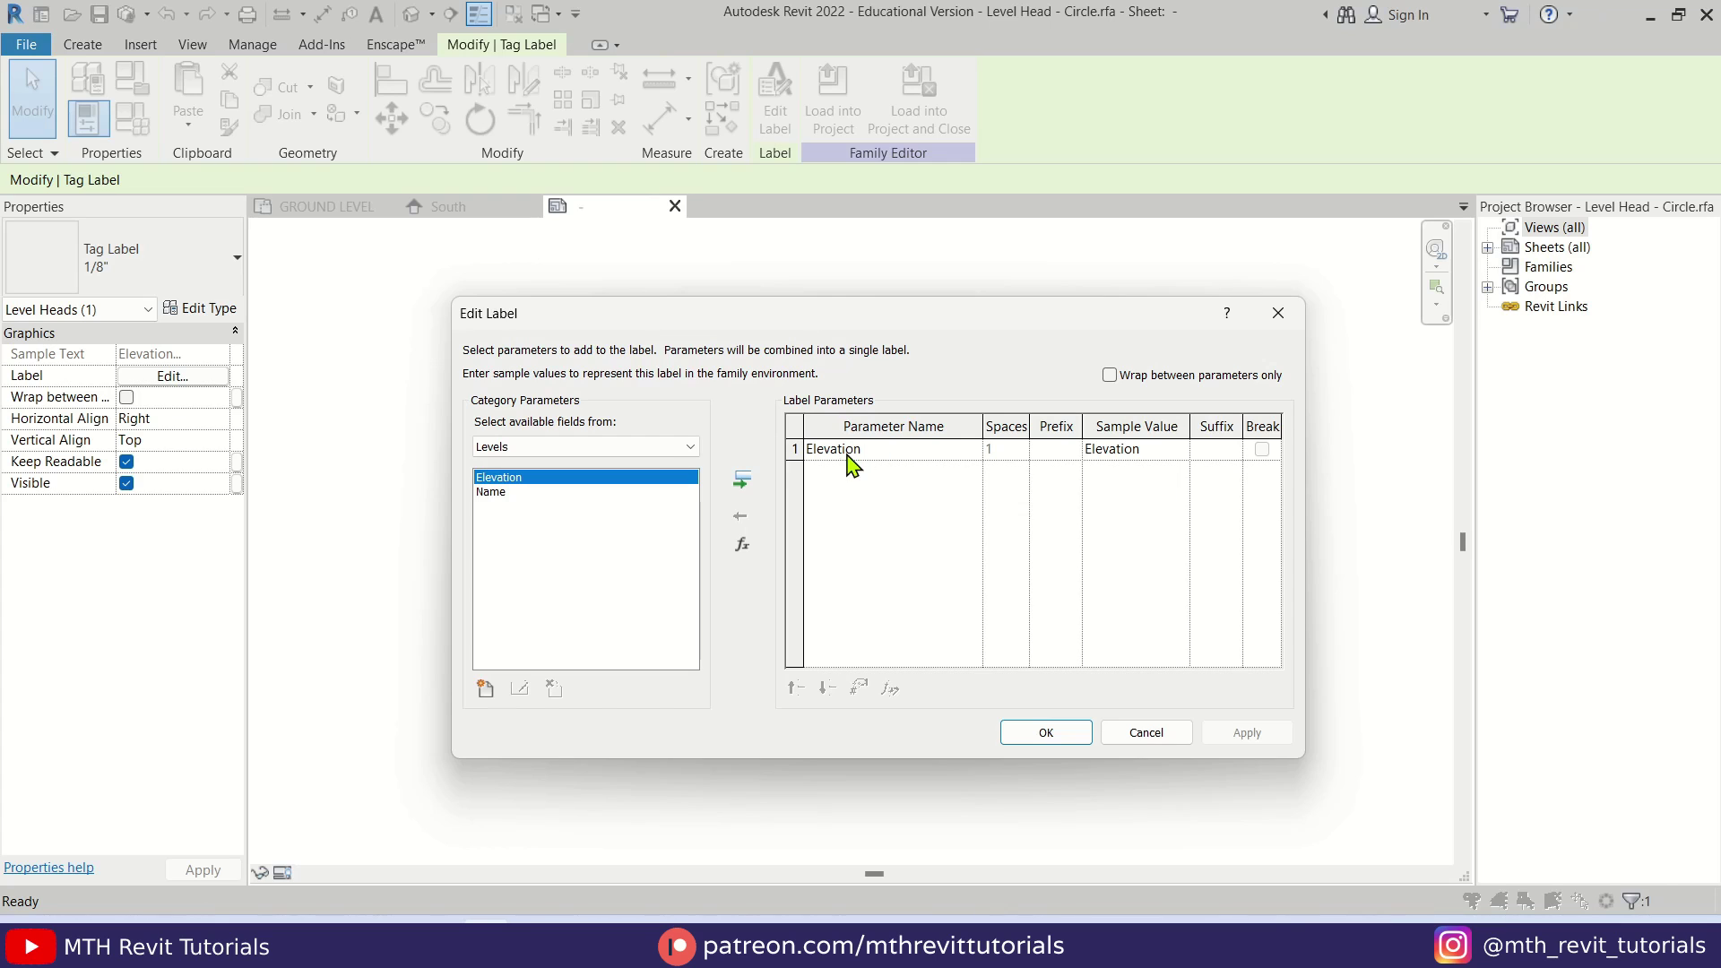
Step: Start a calculated value named Plus for the label and set its type to Text
{"action": "left_click", "coordinate": [743, 546]}
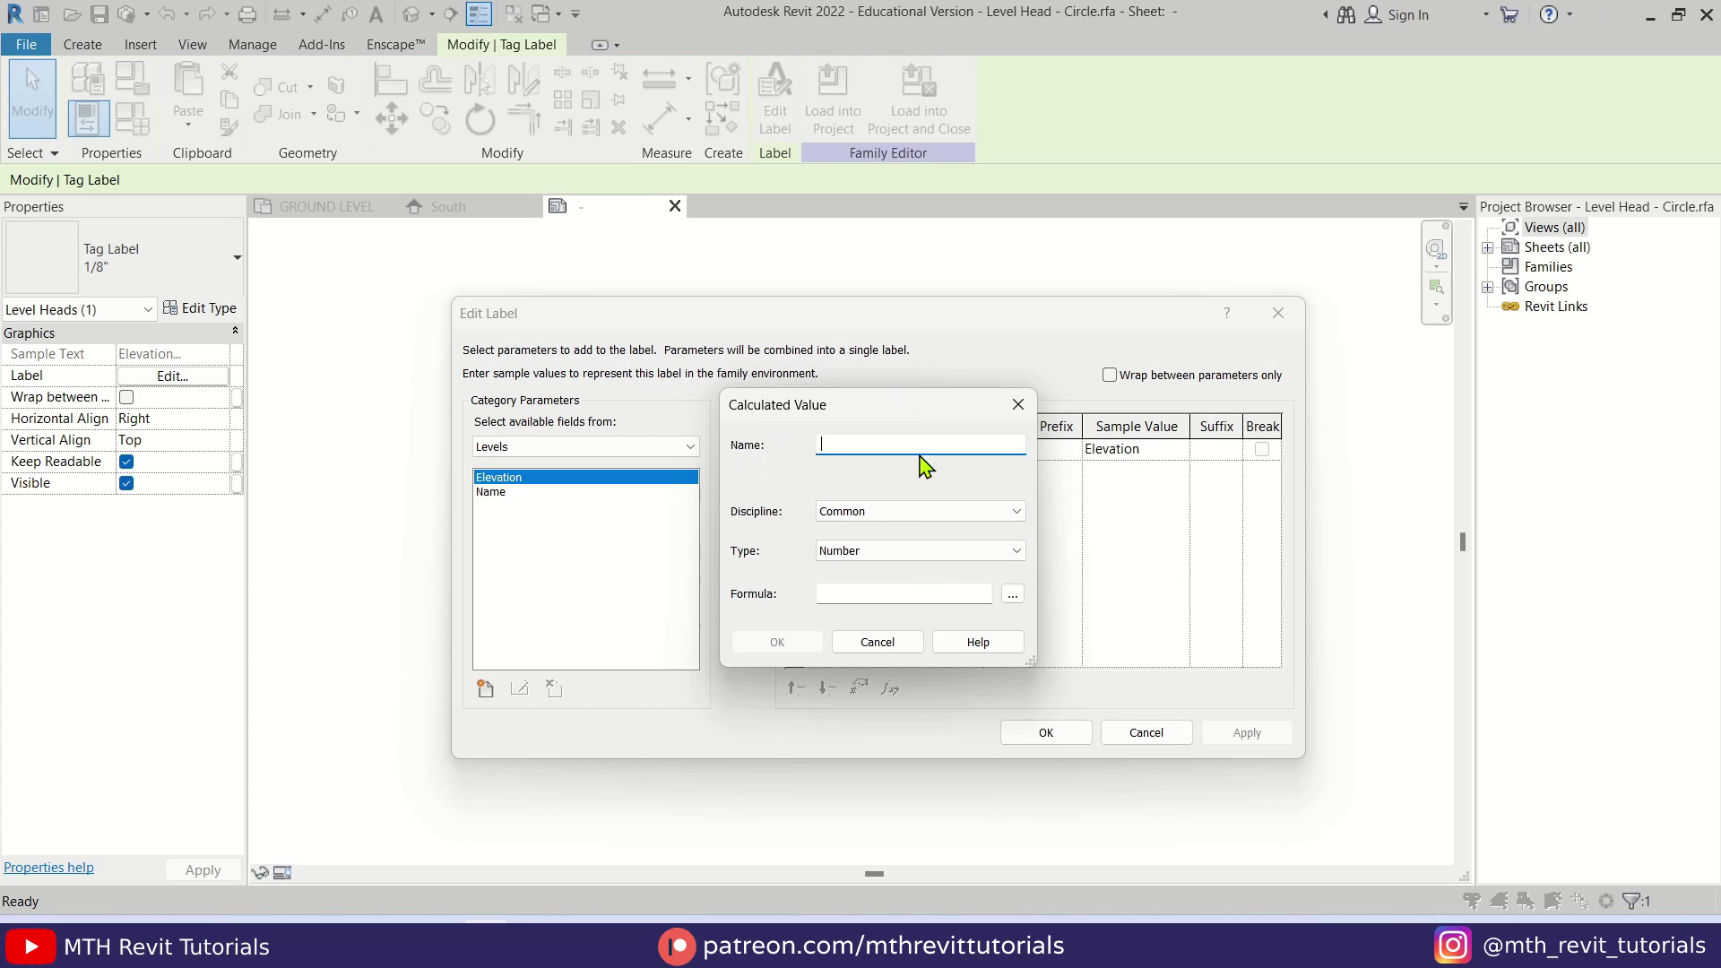
{"action": "type", "text": "PL"}
{"action": "left_click", "coordinate": [856, 550]}
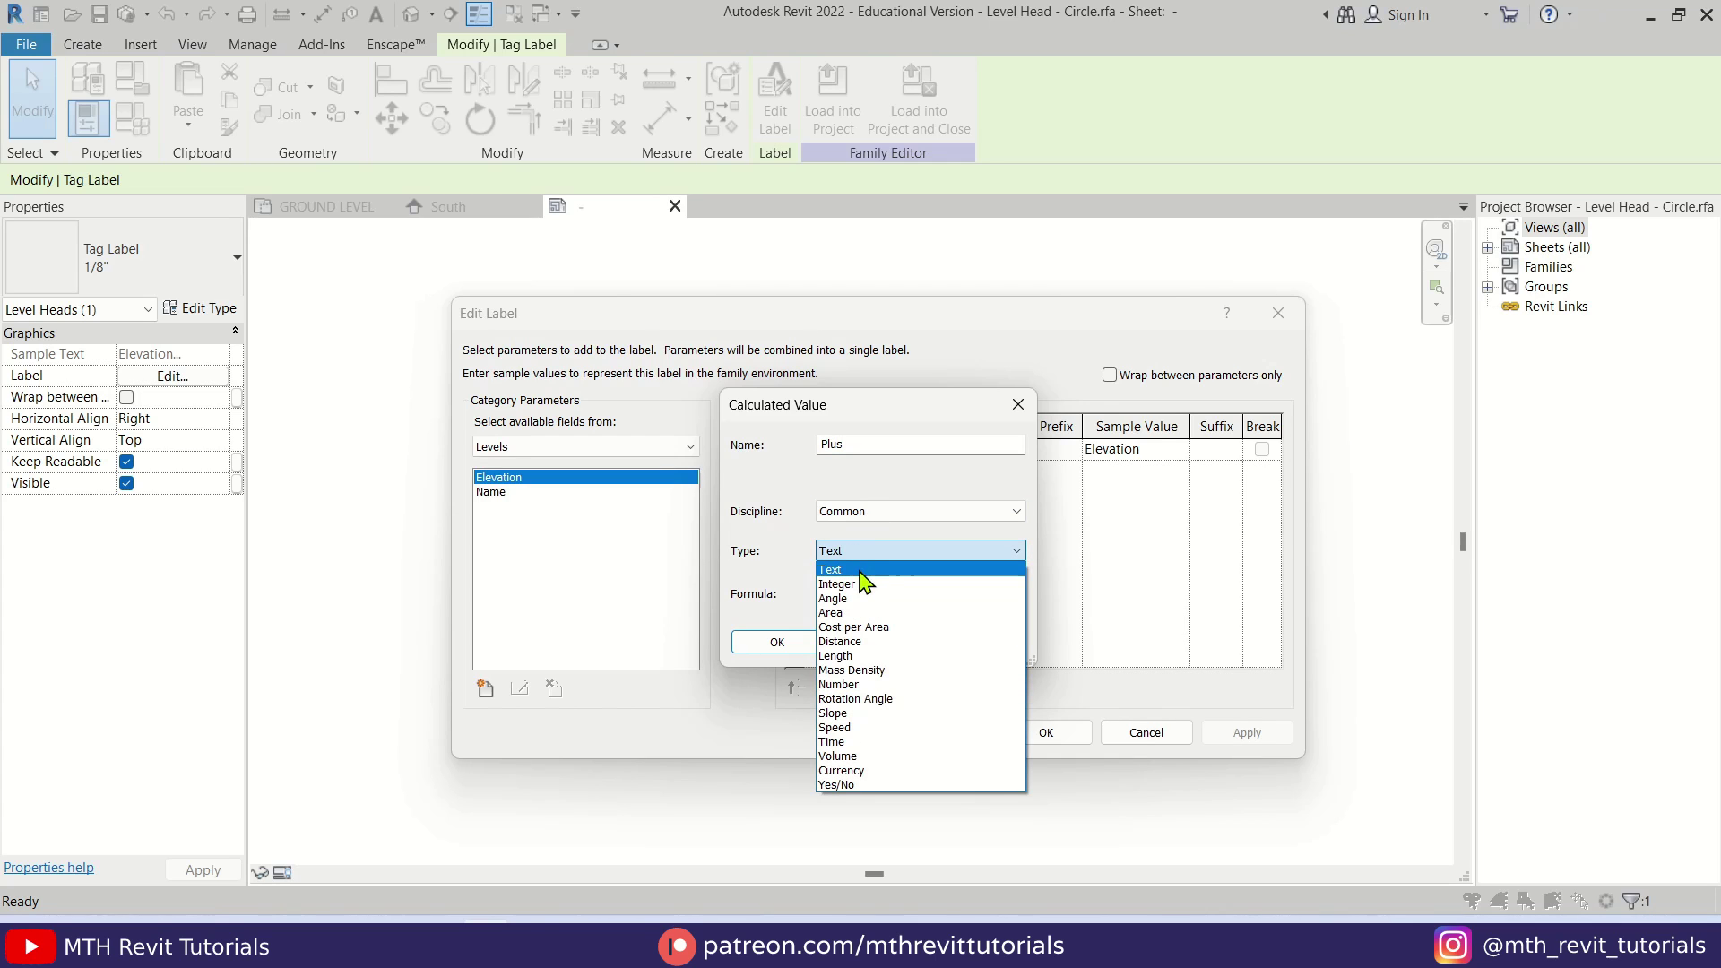
{"action": "left_click", "coordinate": [866, 571]}
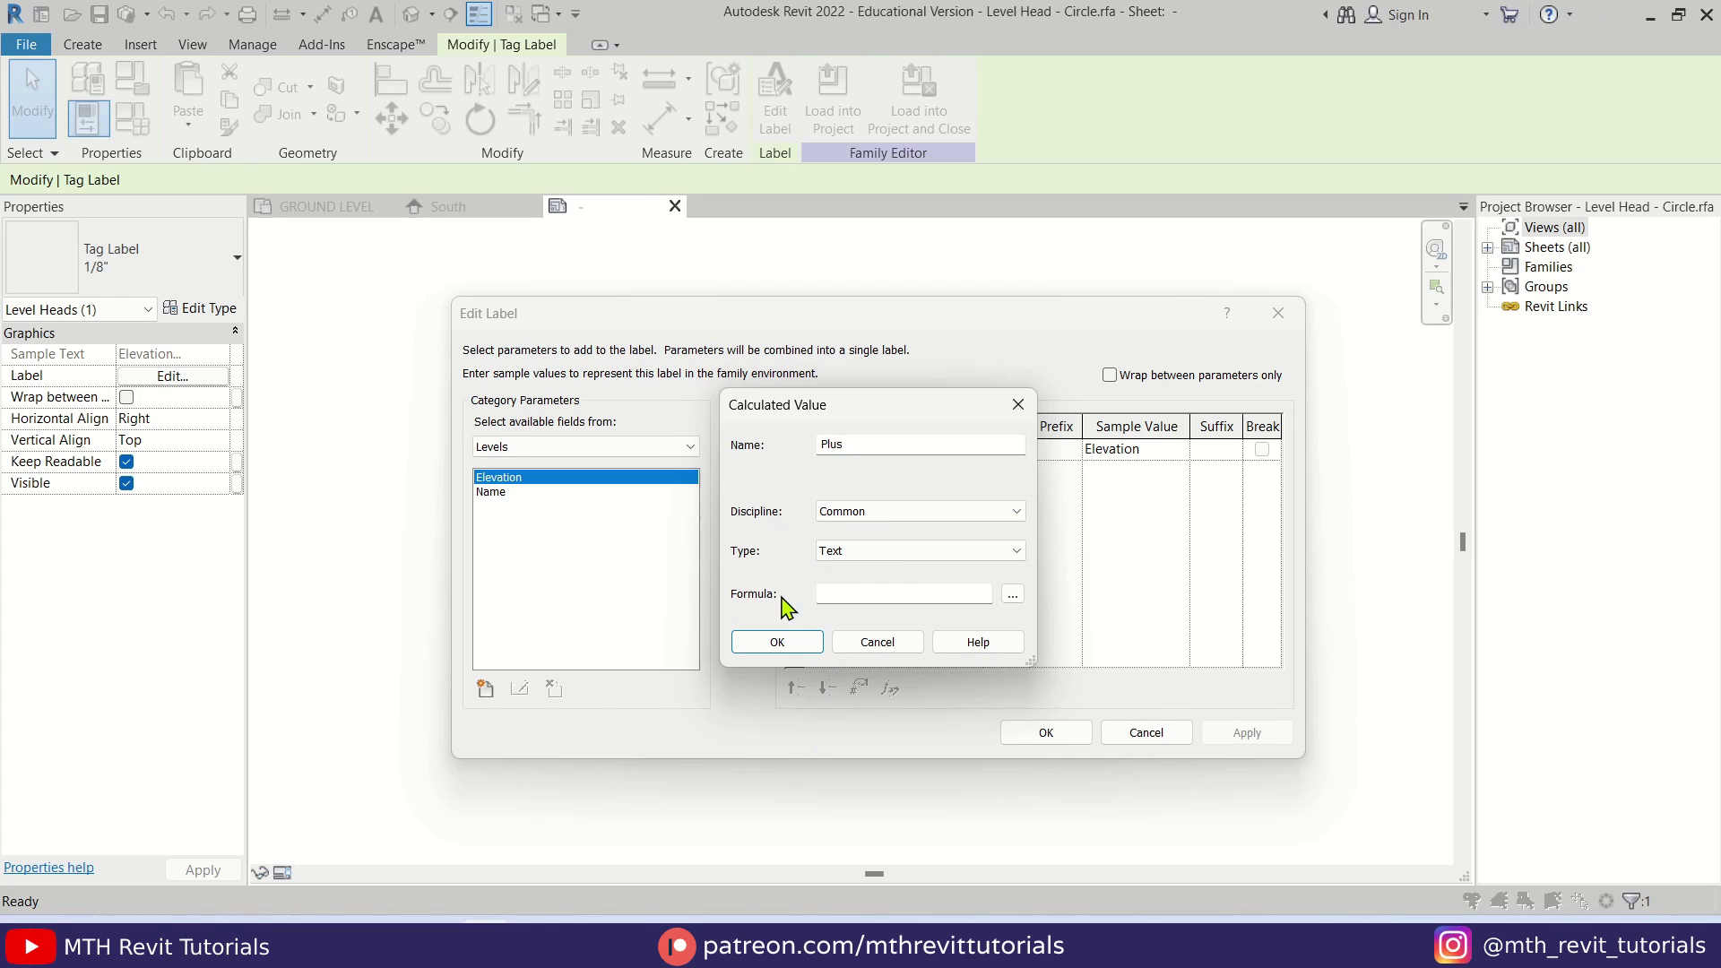
Step: Enter the formula IF (Elevation > 0, "+") for the Plus calculated value, inserting the Elevation field, and try to accept it
{"action": "left_click", "coordinate": [836, 594]}
{"action": "left_click", "coordinate": [1013, 595]}
{"action": "left_click", "coordinate": [868, 380]}
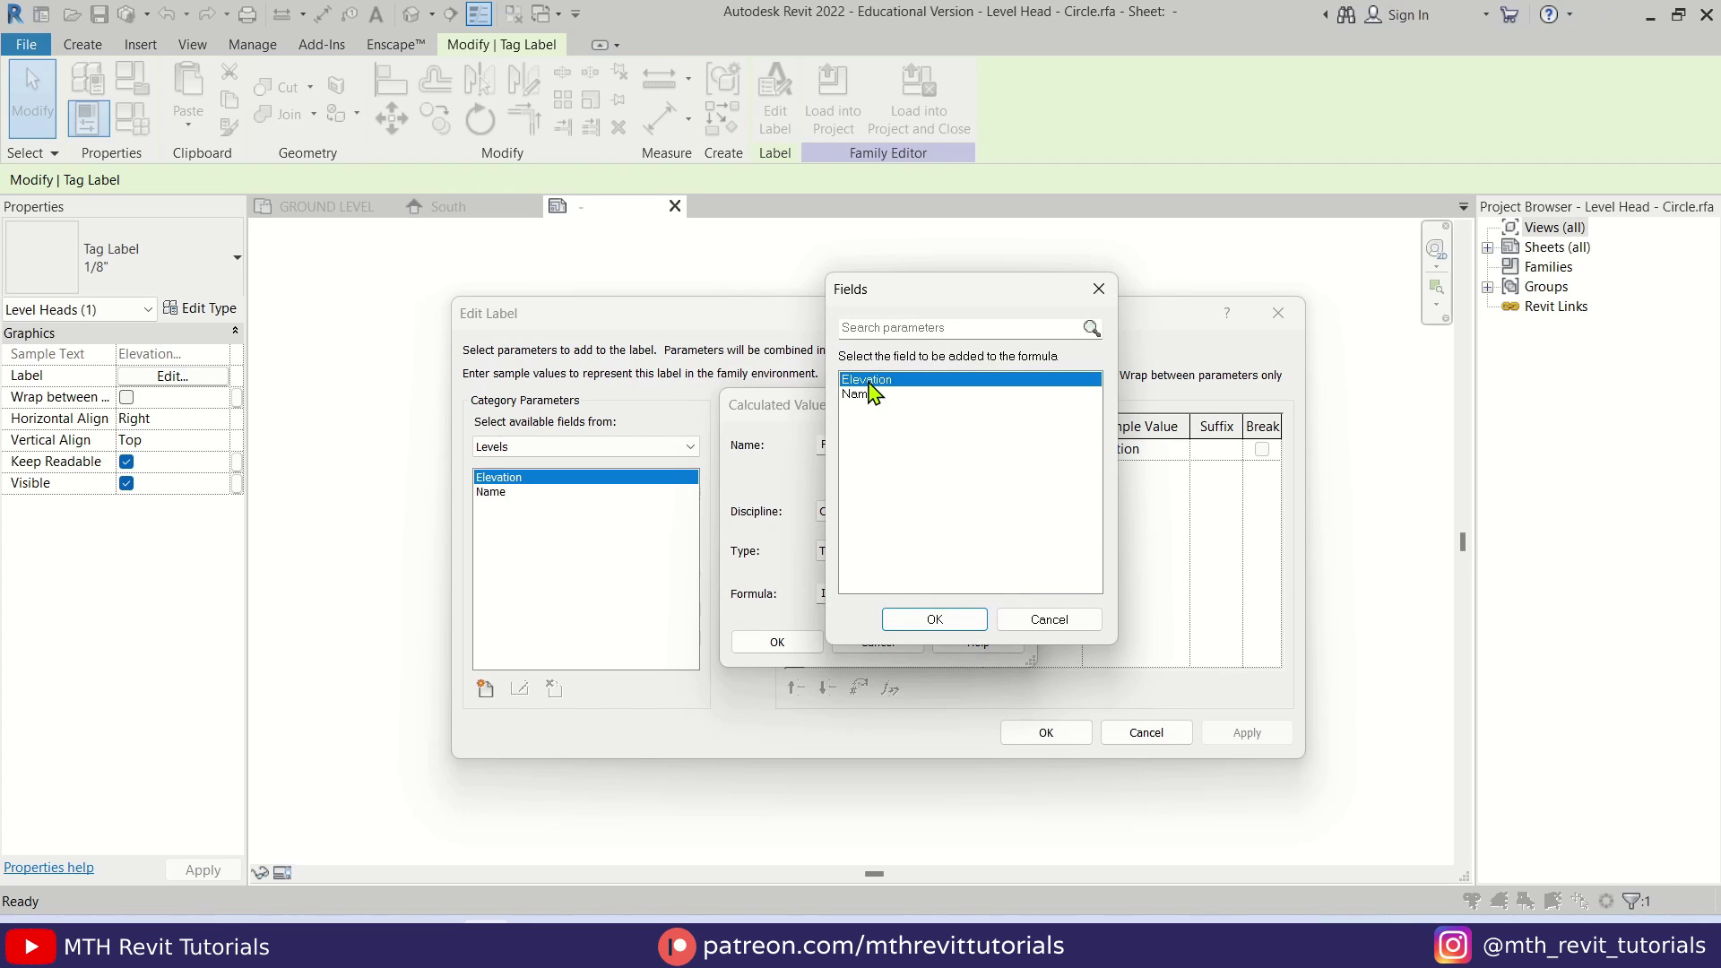
{"action": "left_click", "coordinate": [945, 620]}
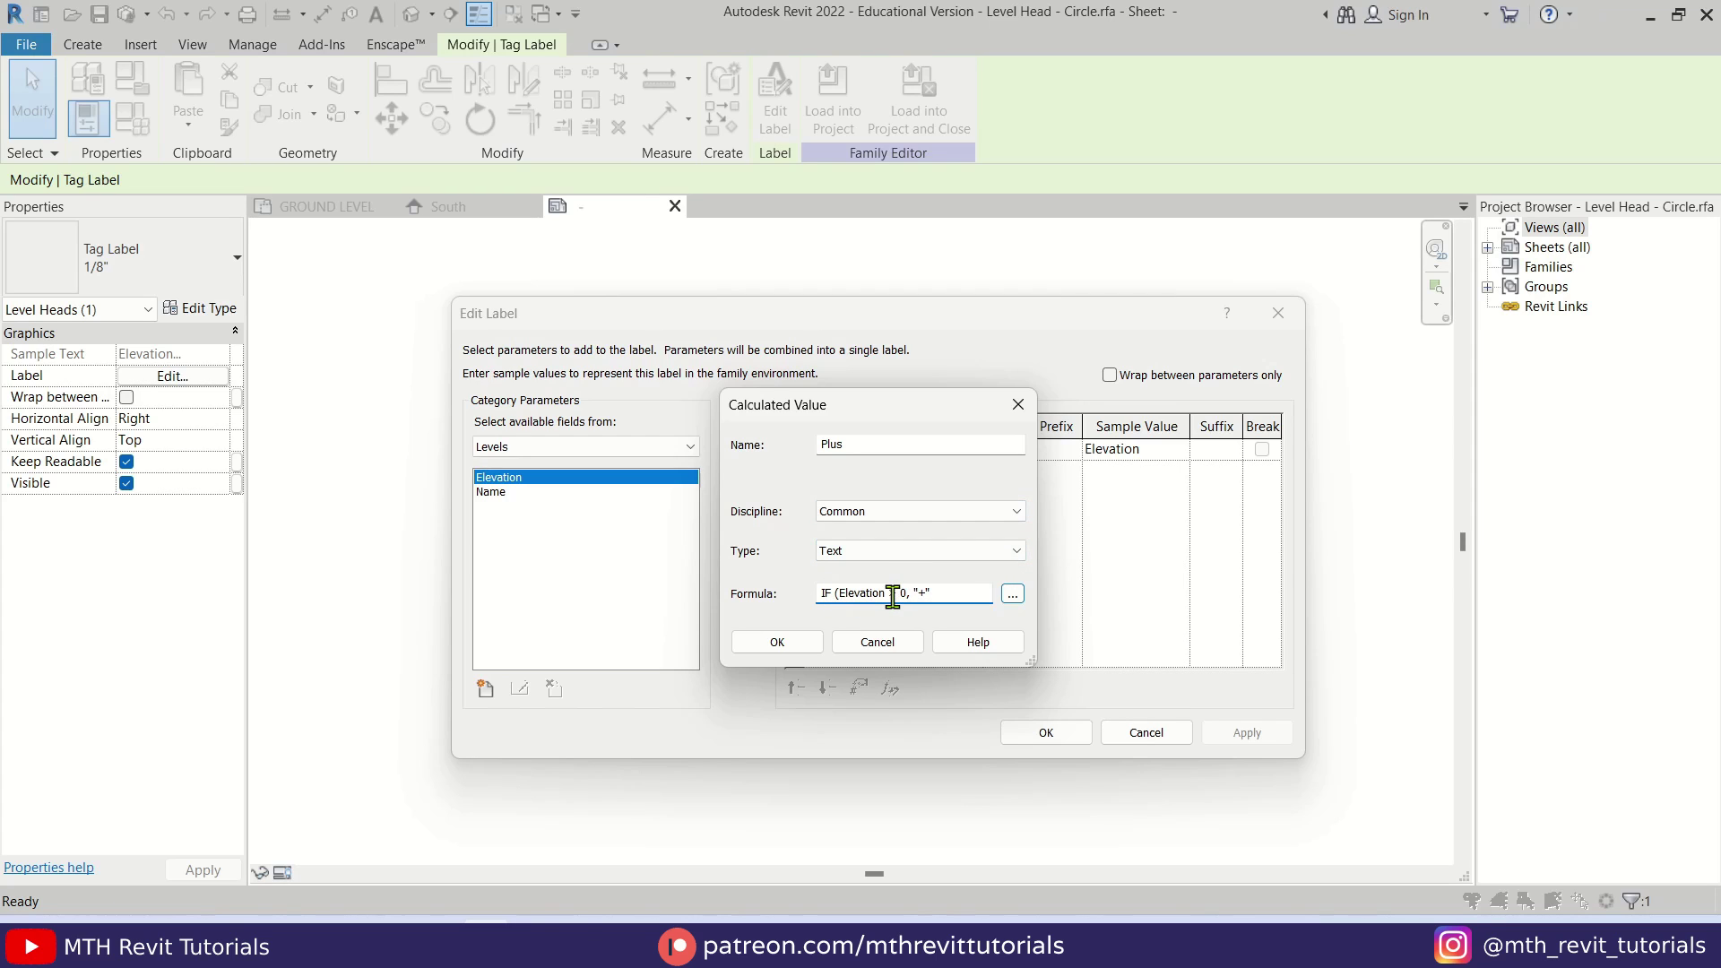
{"action": "left_click_drag", "start_coordinate": [914, 593], "coordinate": [927, 590]}
{"action": "left_click", "coordinate": [932, 596]}
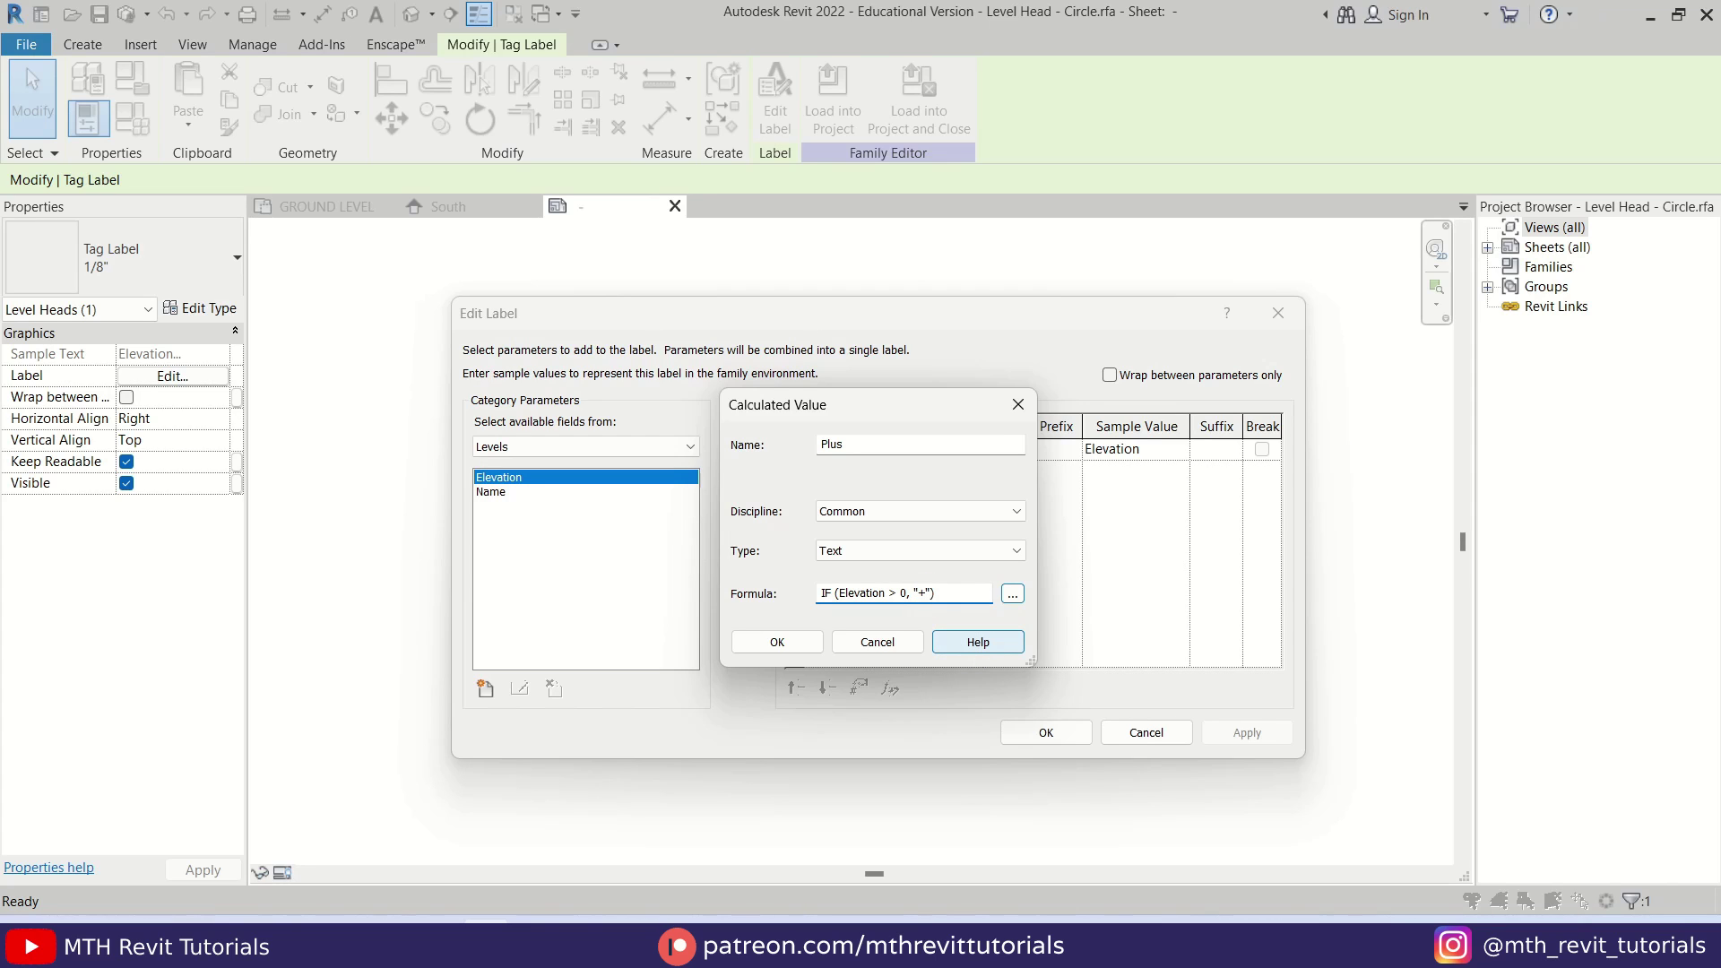
{"action": "left_click", "coordinate": [776, 642]}
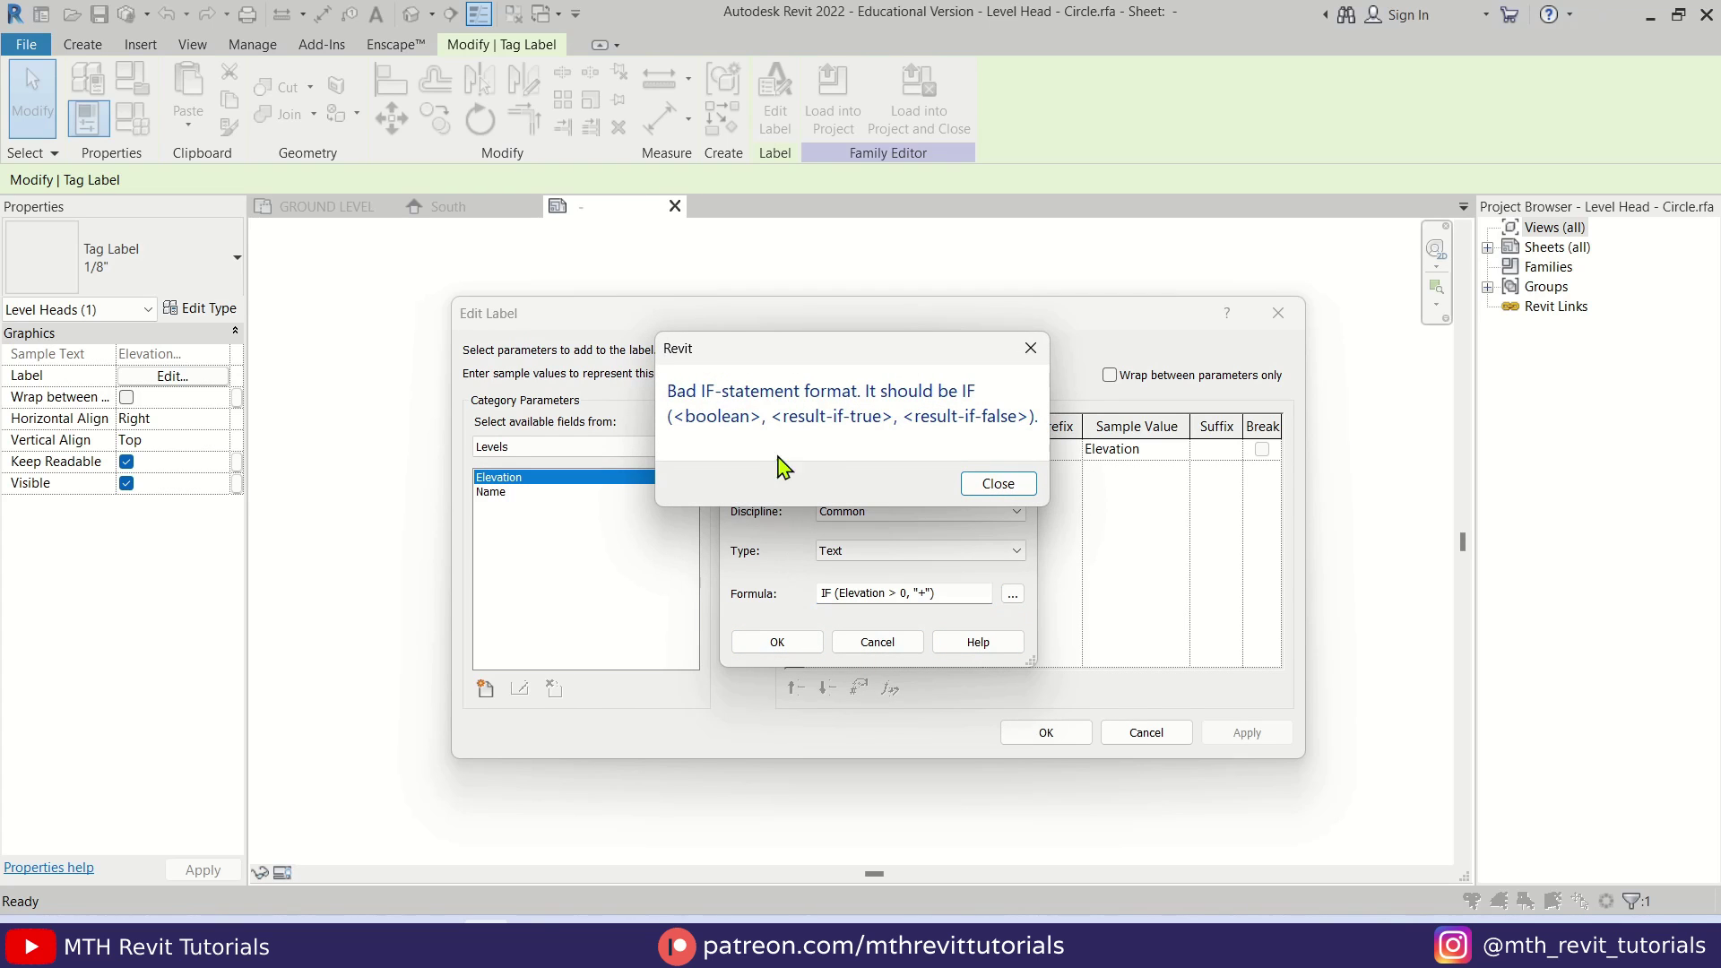
{"action": "left_click_drag", "start_coordinate": [822, 359], "coordinate": [849, 416]}
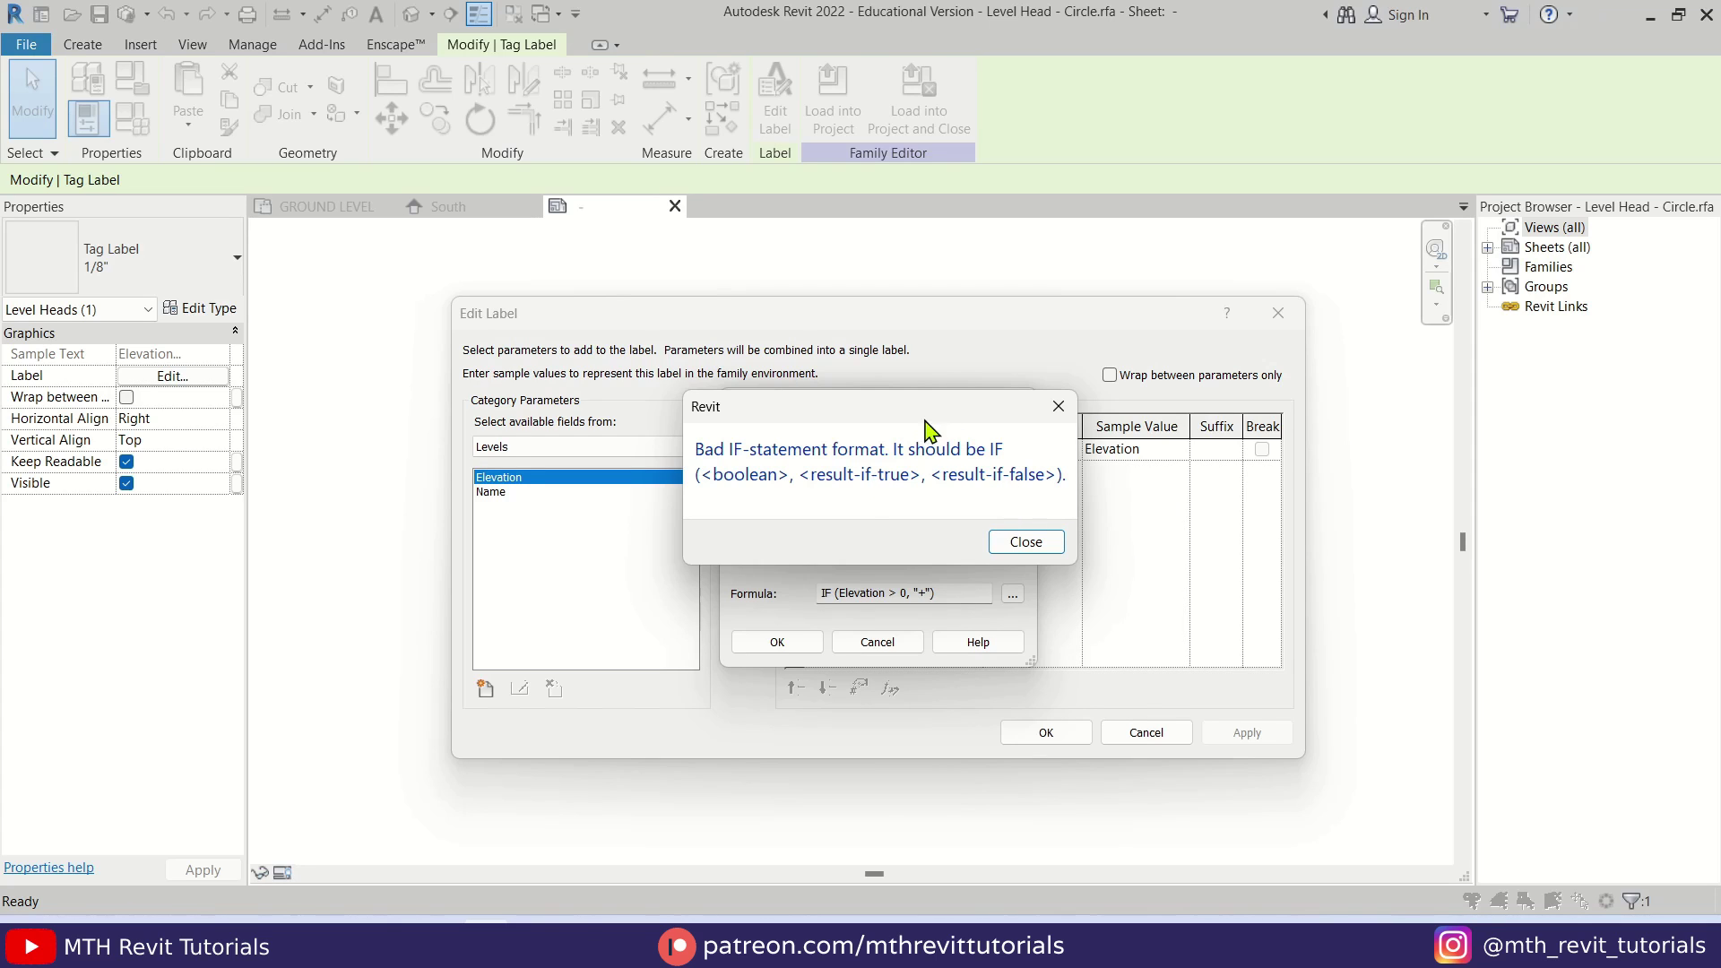
{"action": "left_click_drag", "start_coordinate": [837, 411], "coordinate": [840, 470]}
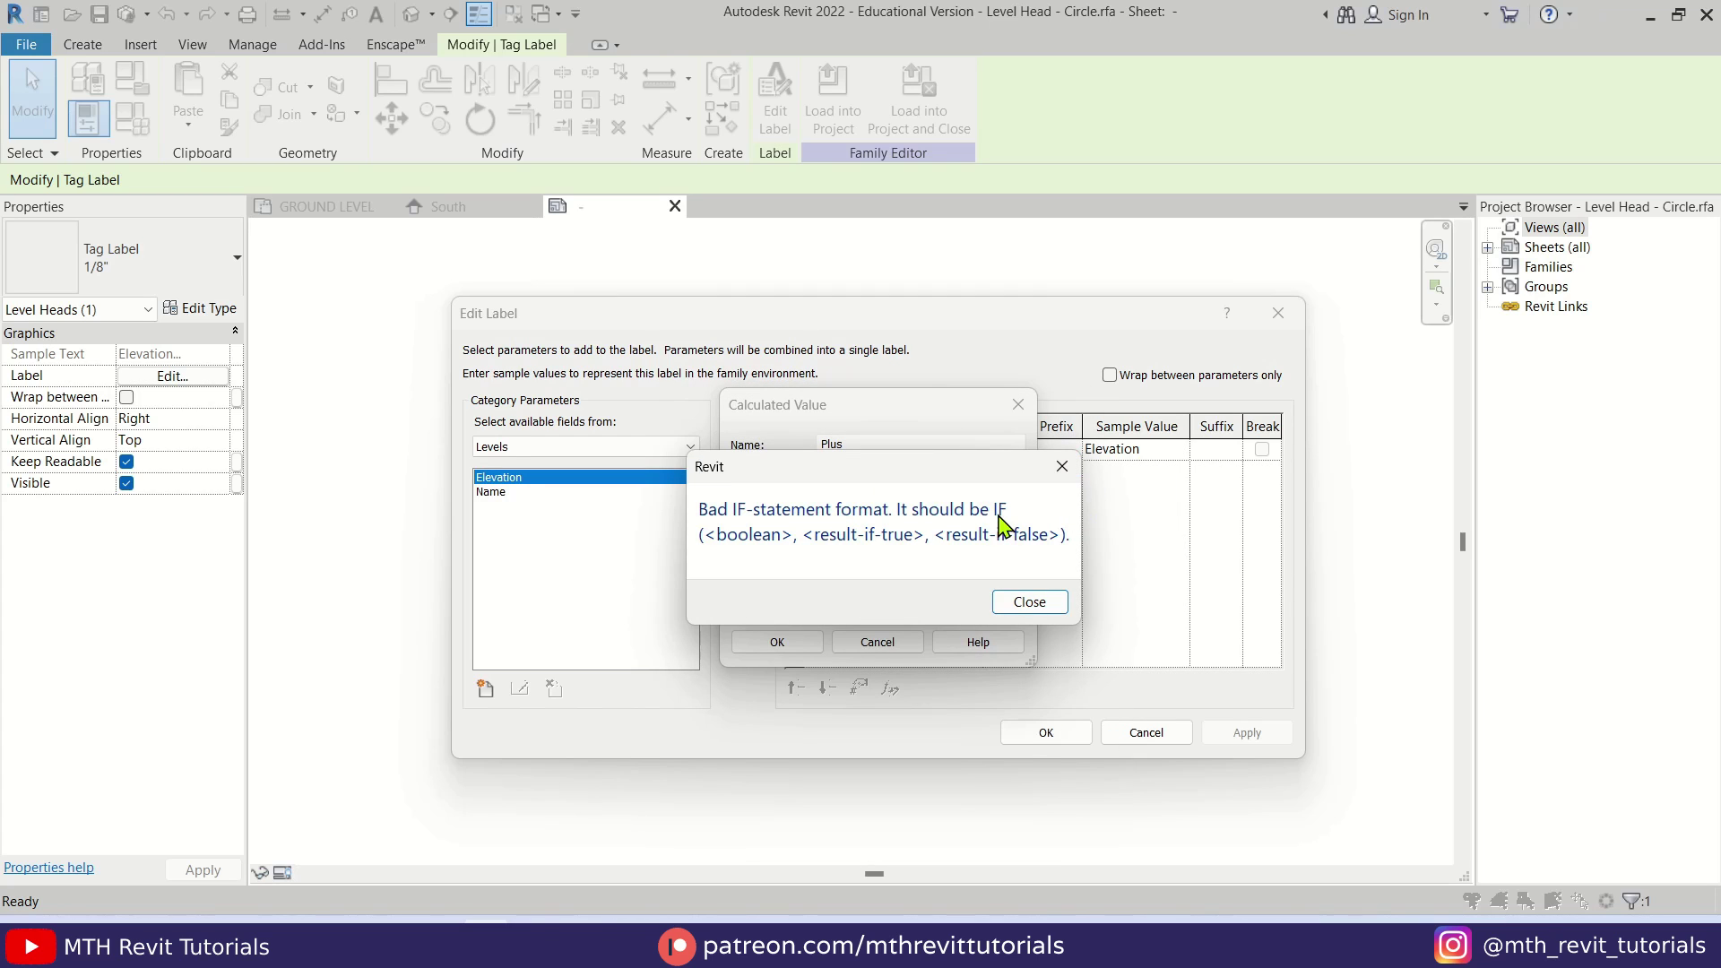
{"action": "left_click", "coordinate": [1063, 466]}
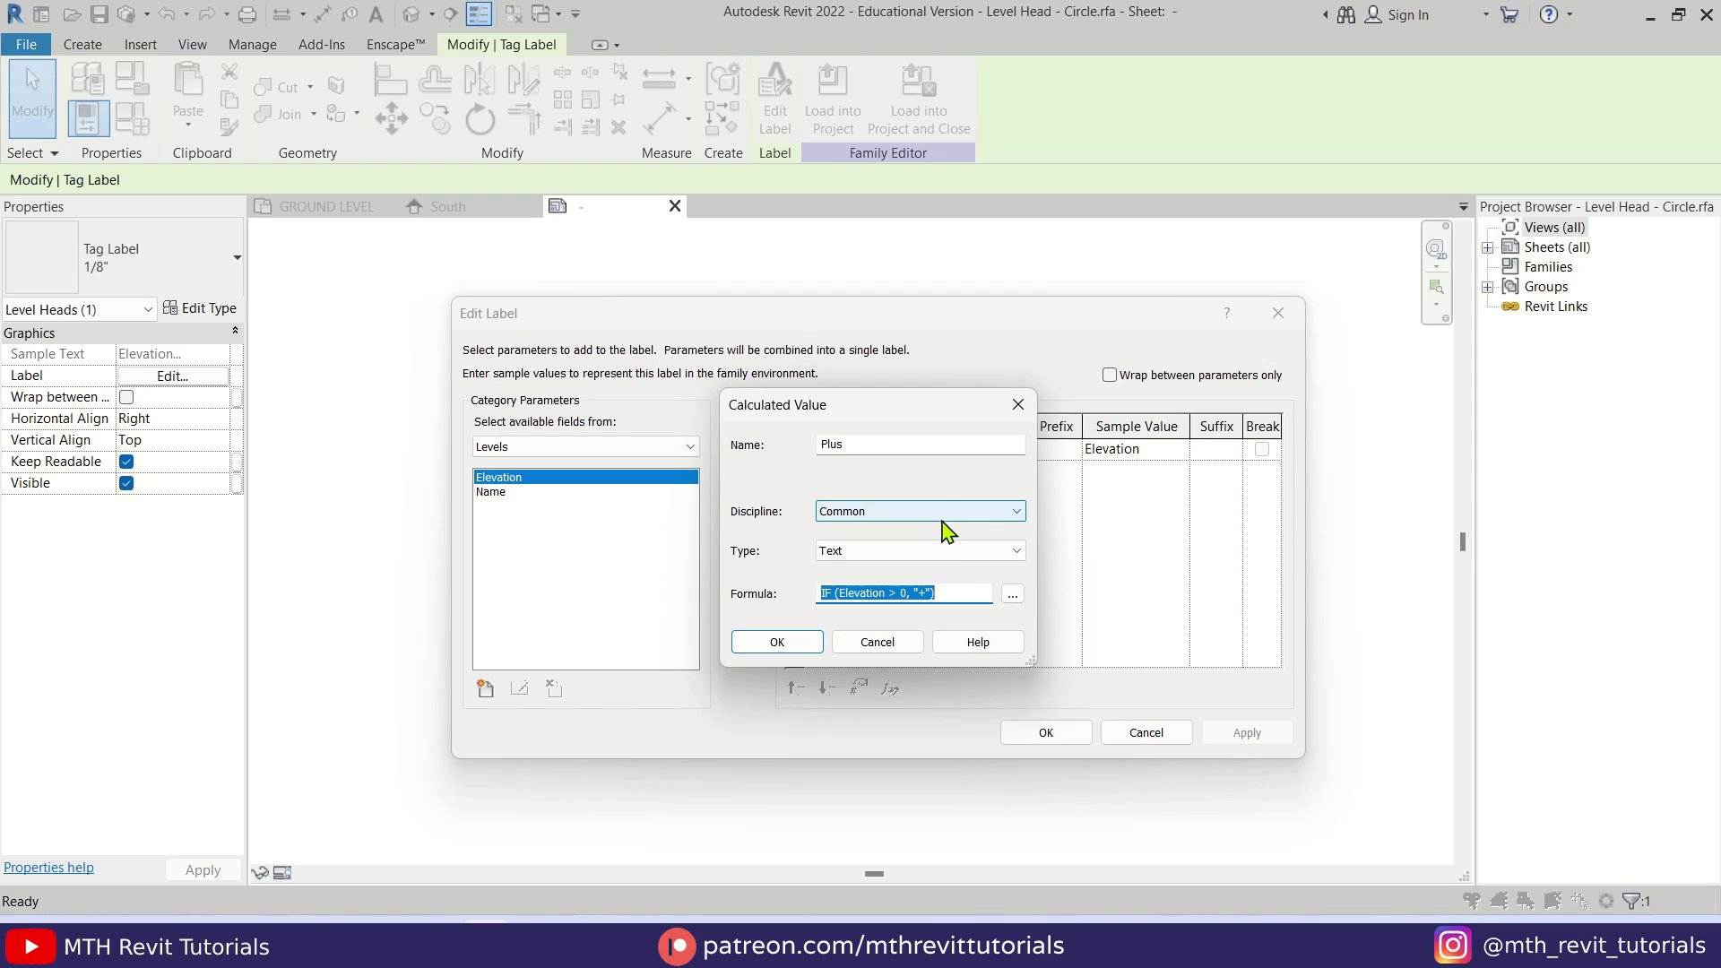
Step: Correct the Plus formula to IF (Elevation > 0, "+", "") and accept the calculated value and the label changes
{"action": "left_click", "coordinate": [930, 592]}
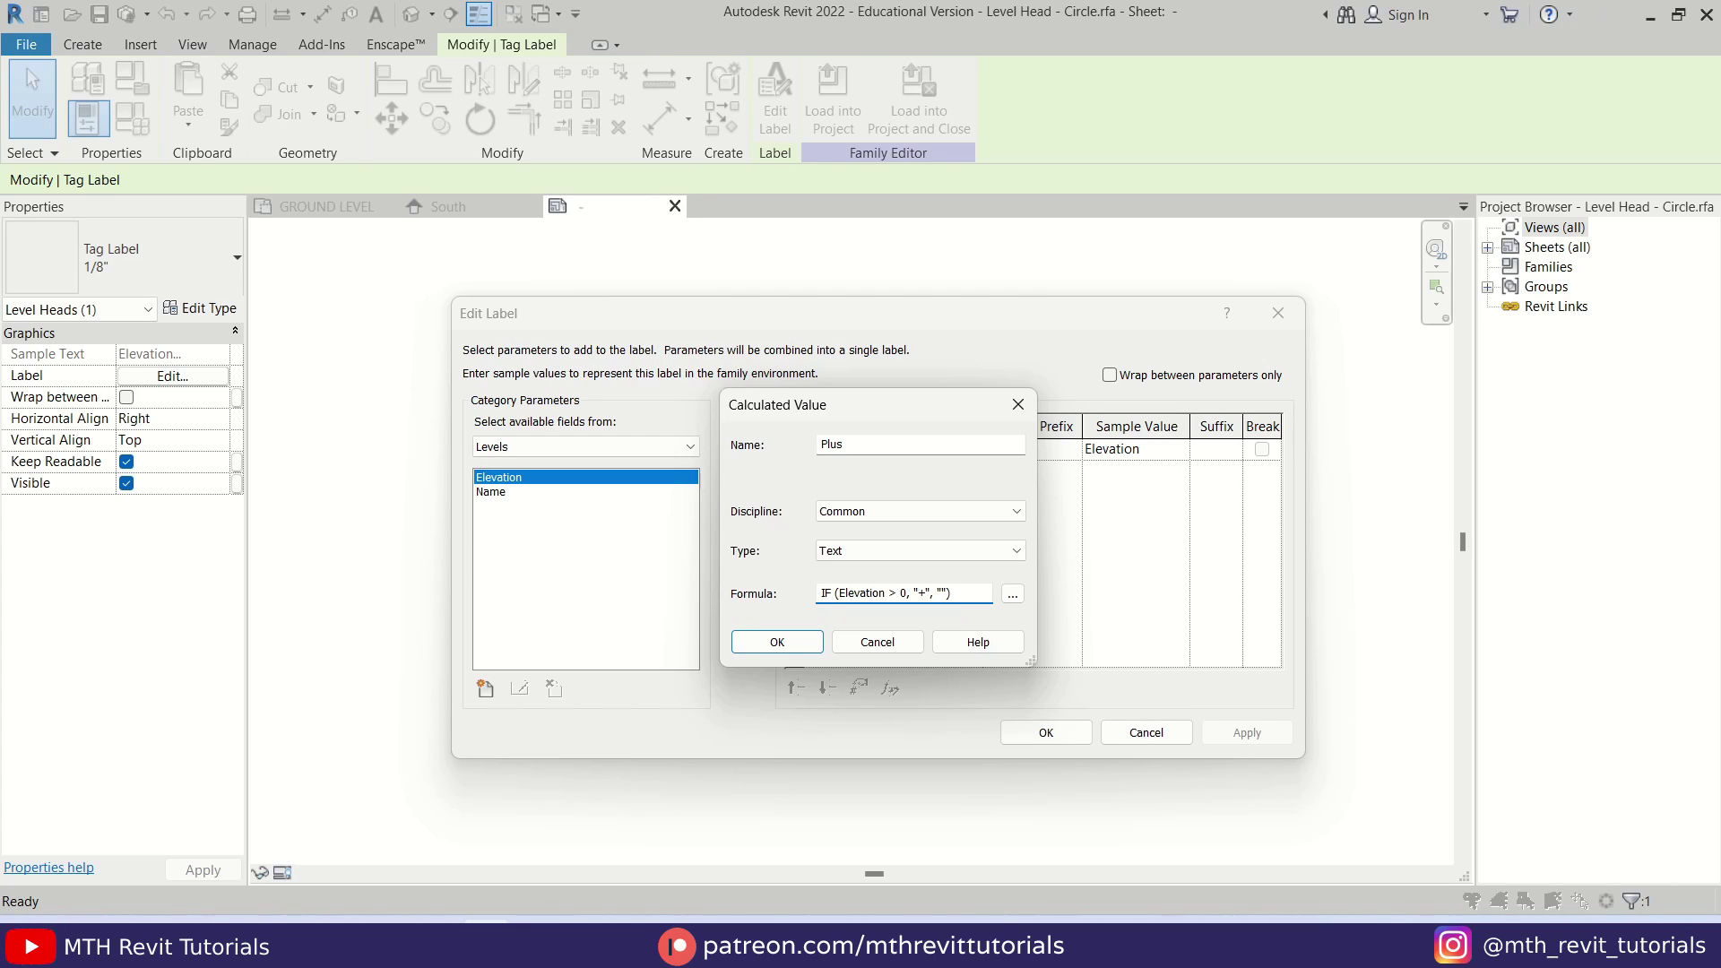
{"action": "left_click", "coordinate": [771, 642]}
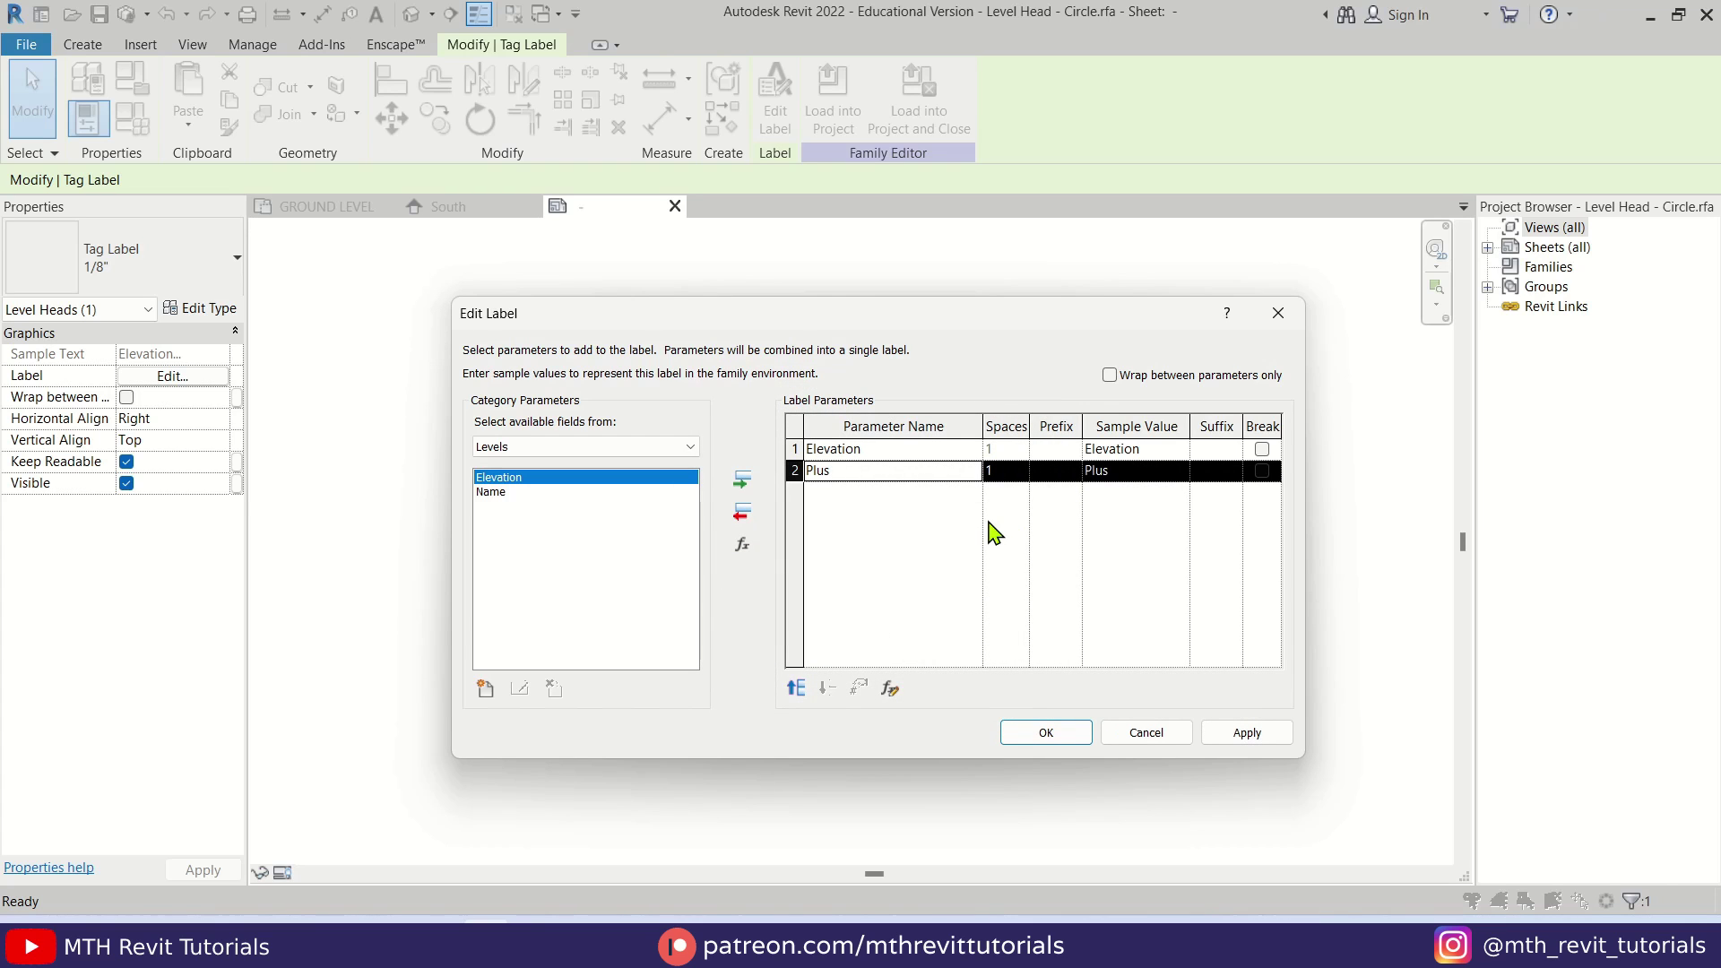
{"action": "left_click", "coordinate": [1076, 733]}
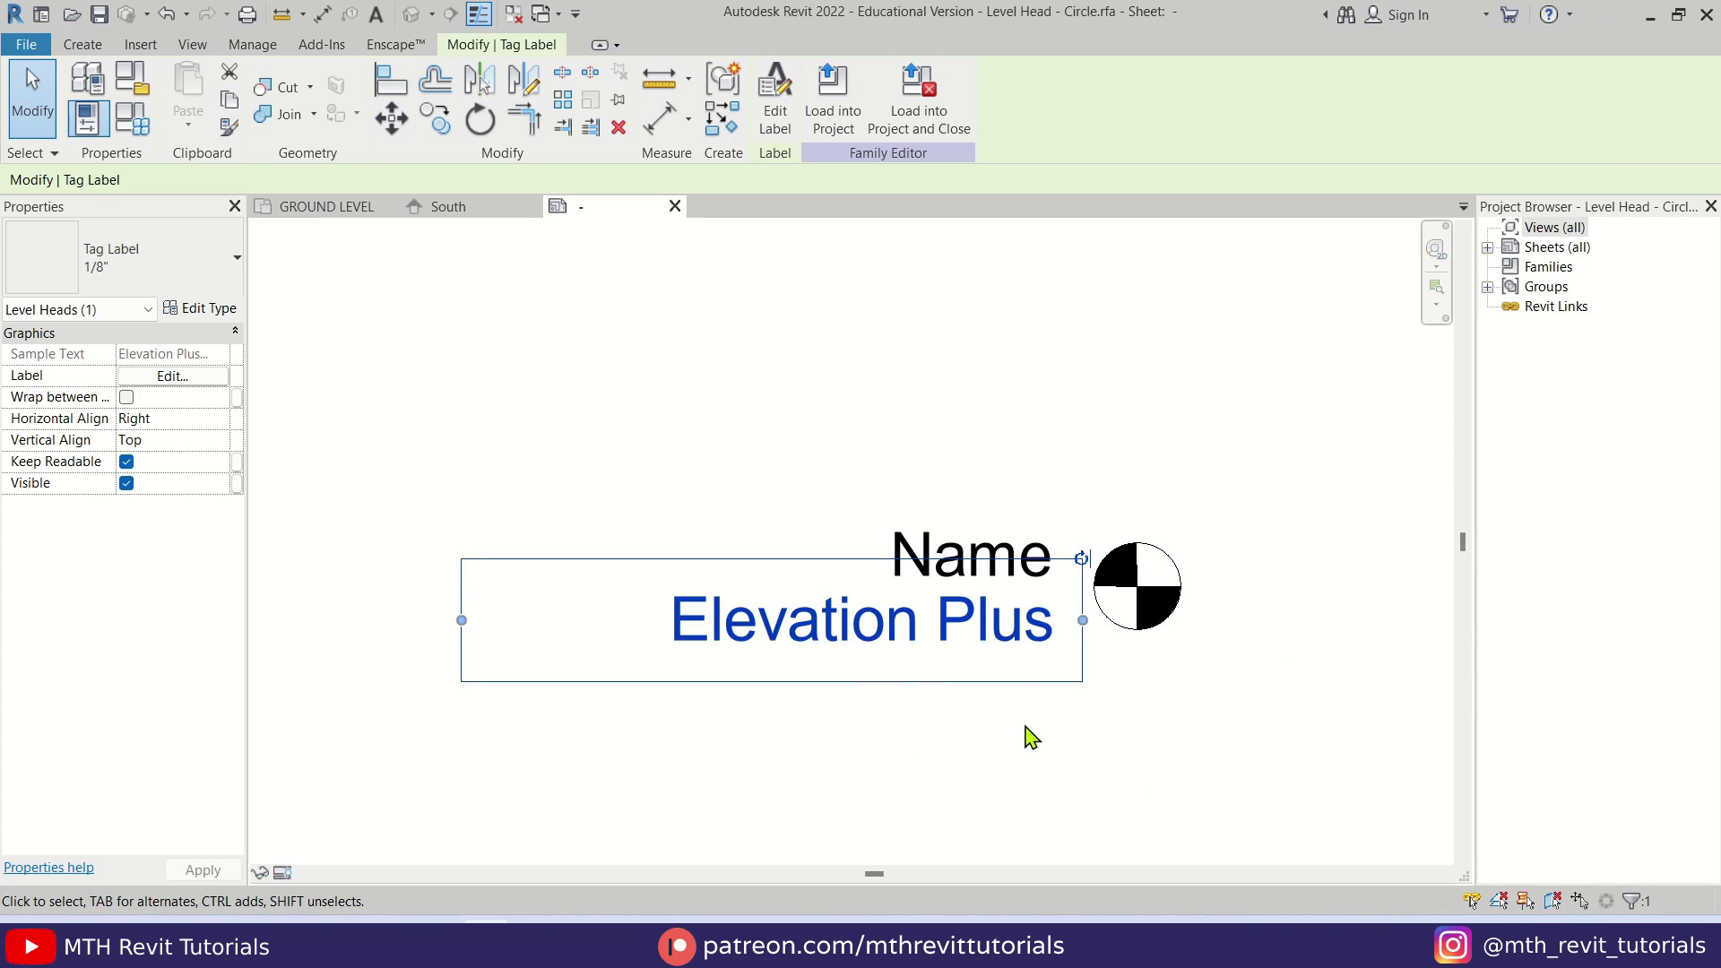
Step: Load the Level Head - Circle family into the project, overwriting the existing version and its parameter values
{"action": "scroll", "coordinate": [1030, 739], "scroll_direction": "down", "scroll_amount": 2}
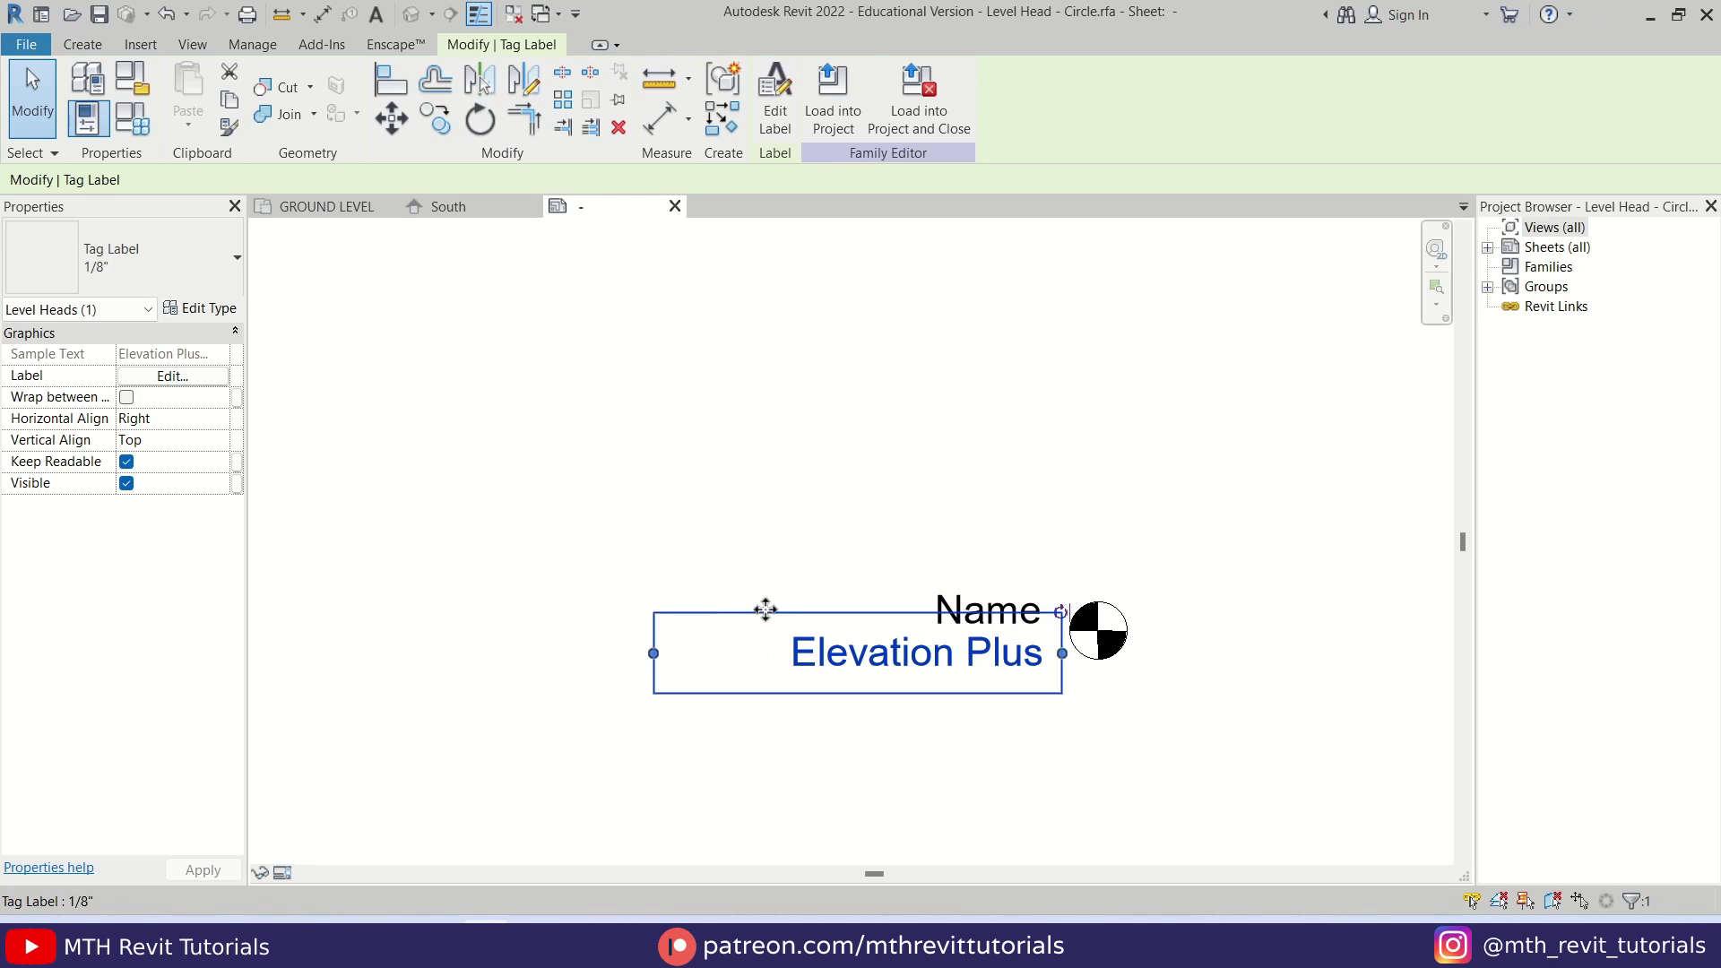
{"action": "left_click", "coordinate": [894, 492]}
{"action": "left_click", "coordinate": [787, 126]}
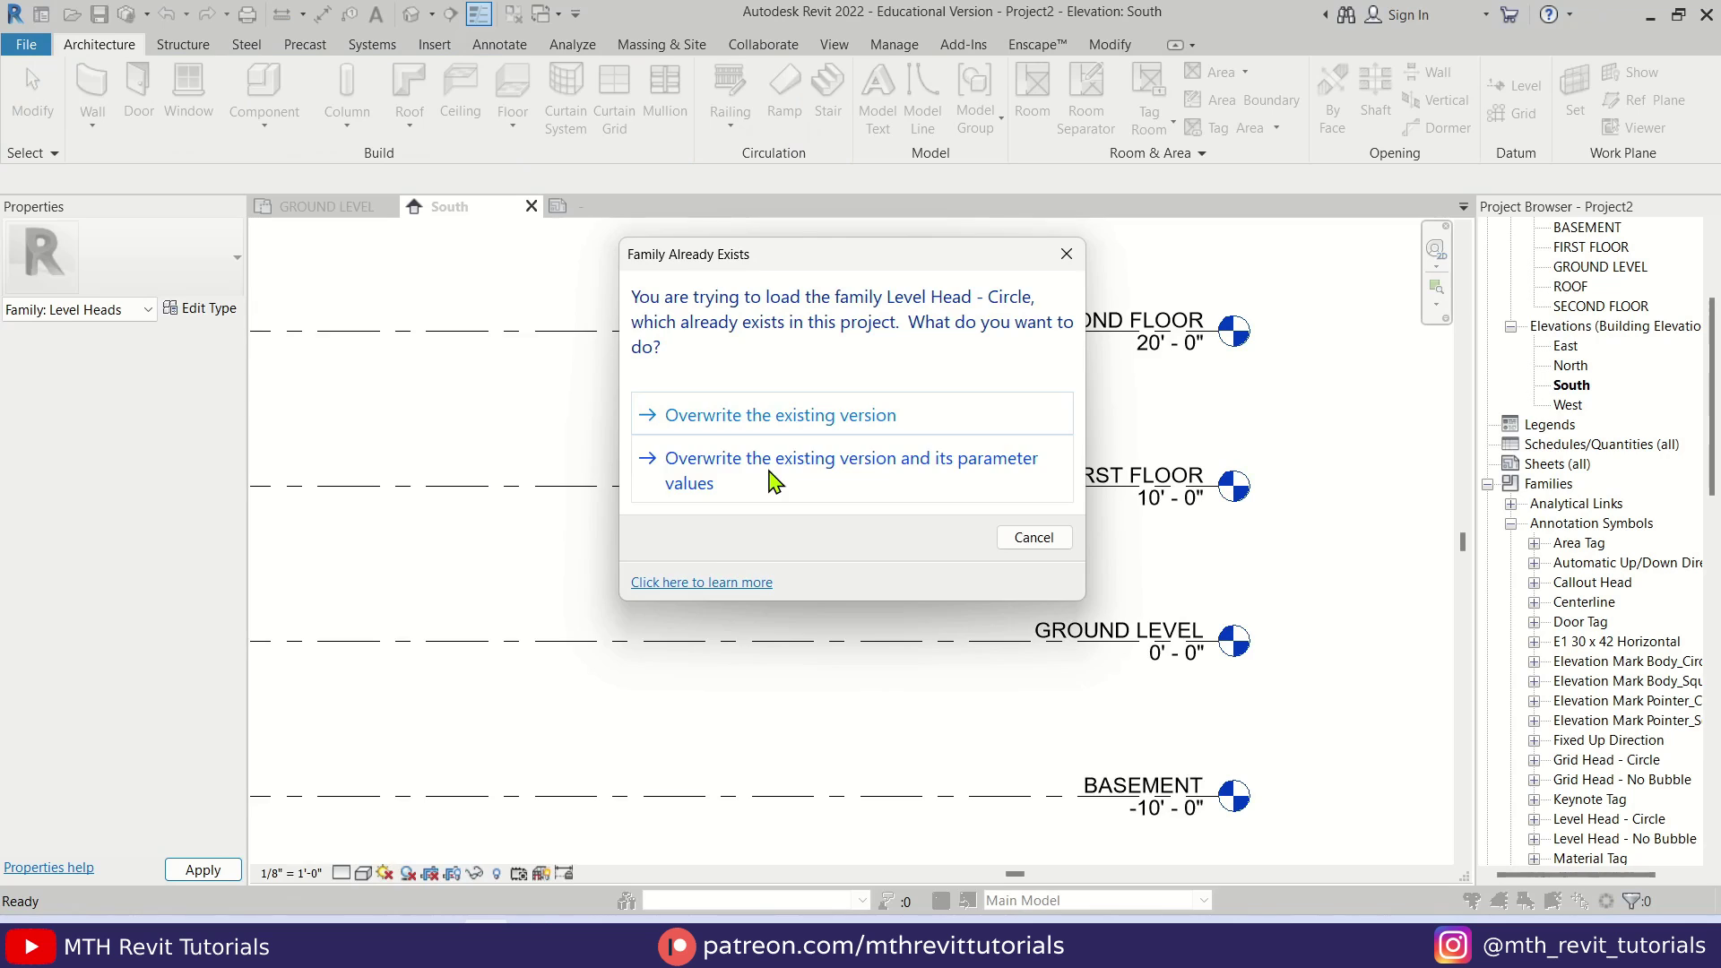
{"action": "left_click", "coordinate": [772, 483]}
Step: Examine where the plus sign sits in the elevation labels of the levels in the South elevation
{"action": "middle_click_drag", "start_coordinate": [1238, 450], "coordinate": [1192, 475]}
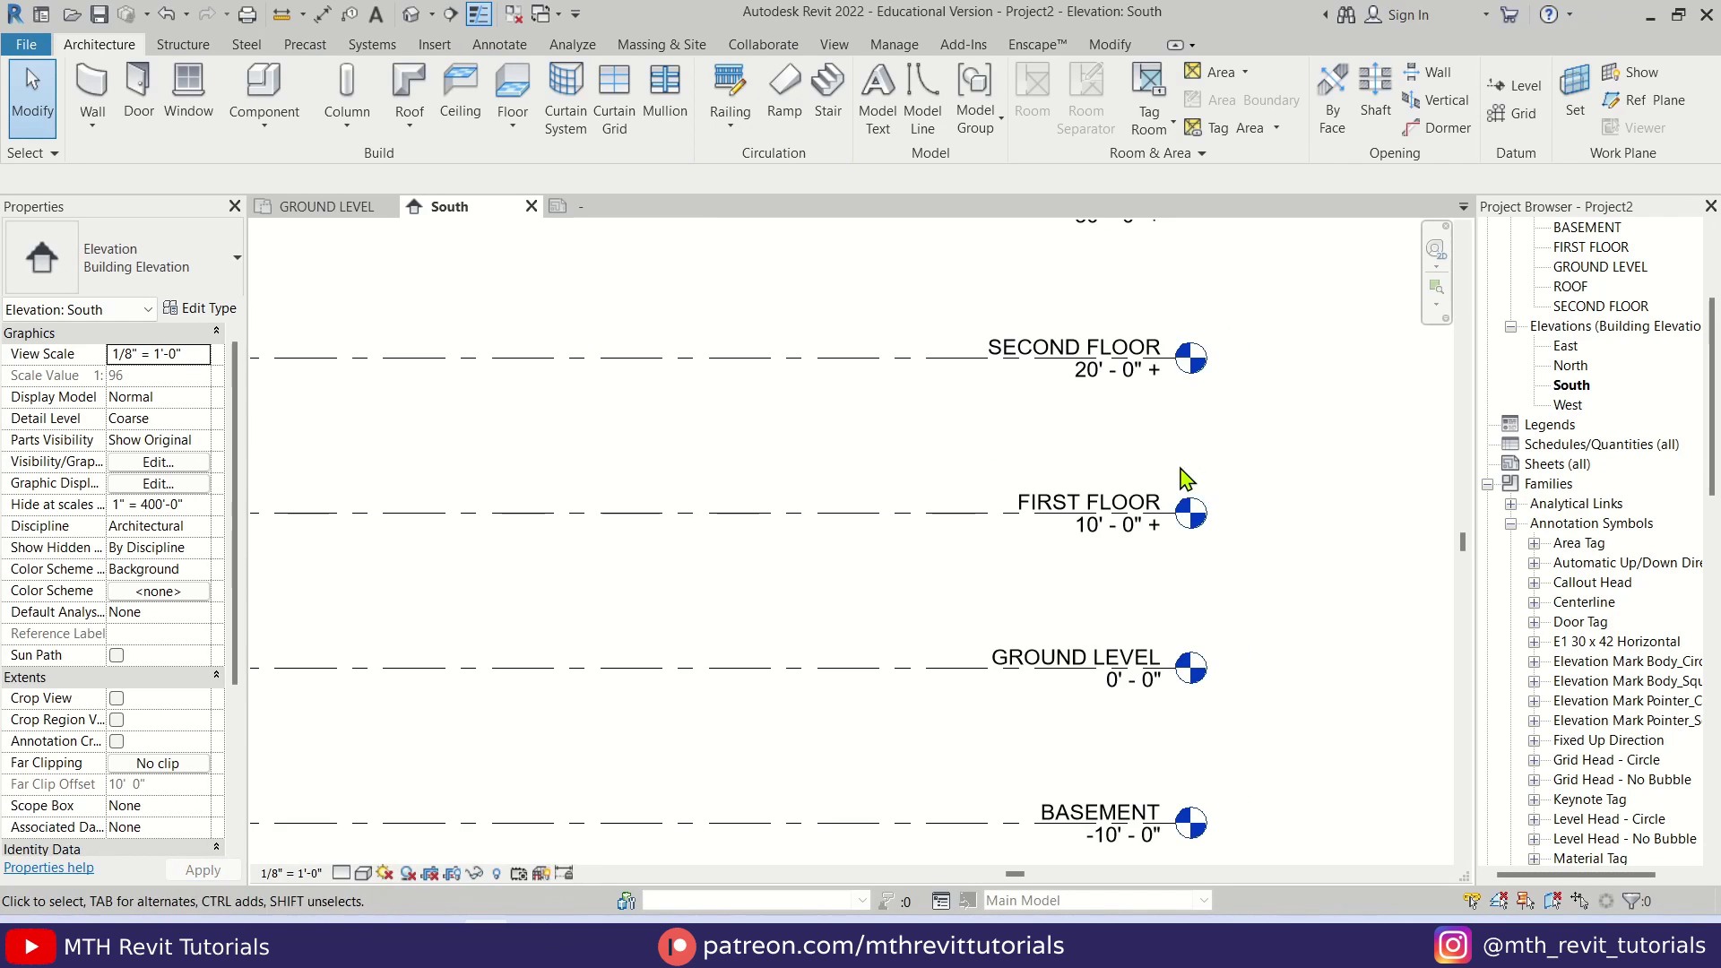
{"action": "scroll", "coordinate": [1086, 381], "scroll_direction": "up", "scroll_amount": 2}
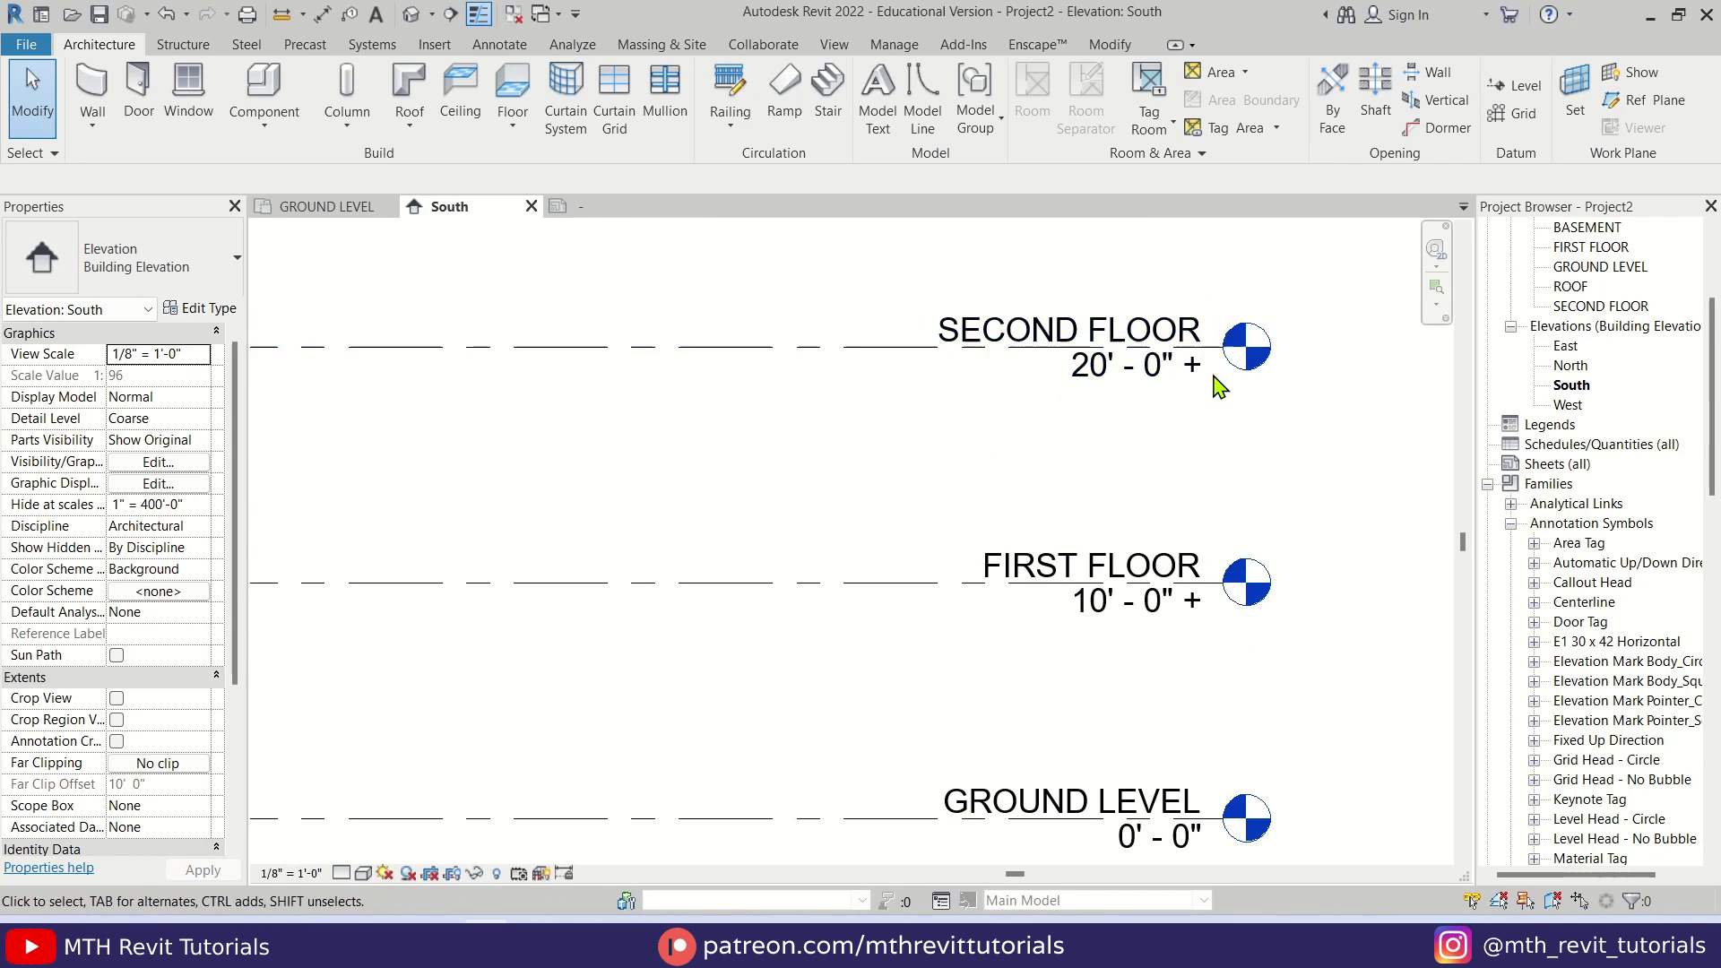
{"action": "scroll", "coordinate": [1102, 466], "scroll_direction": "down", "scroll_amount": 3}
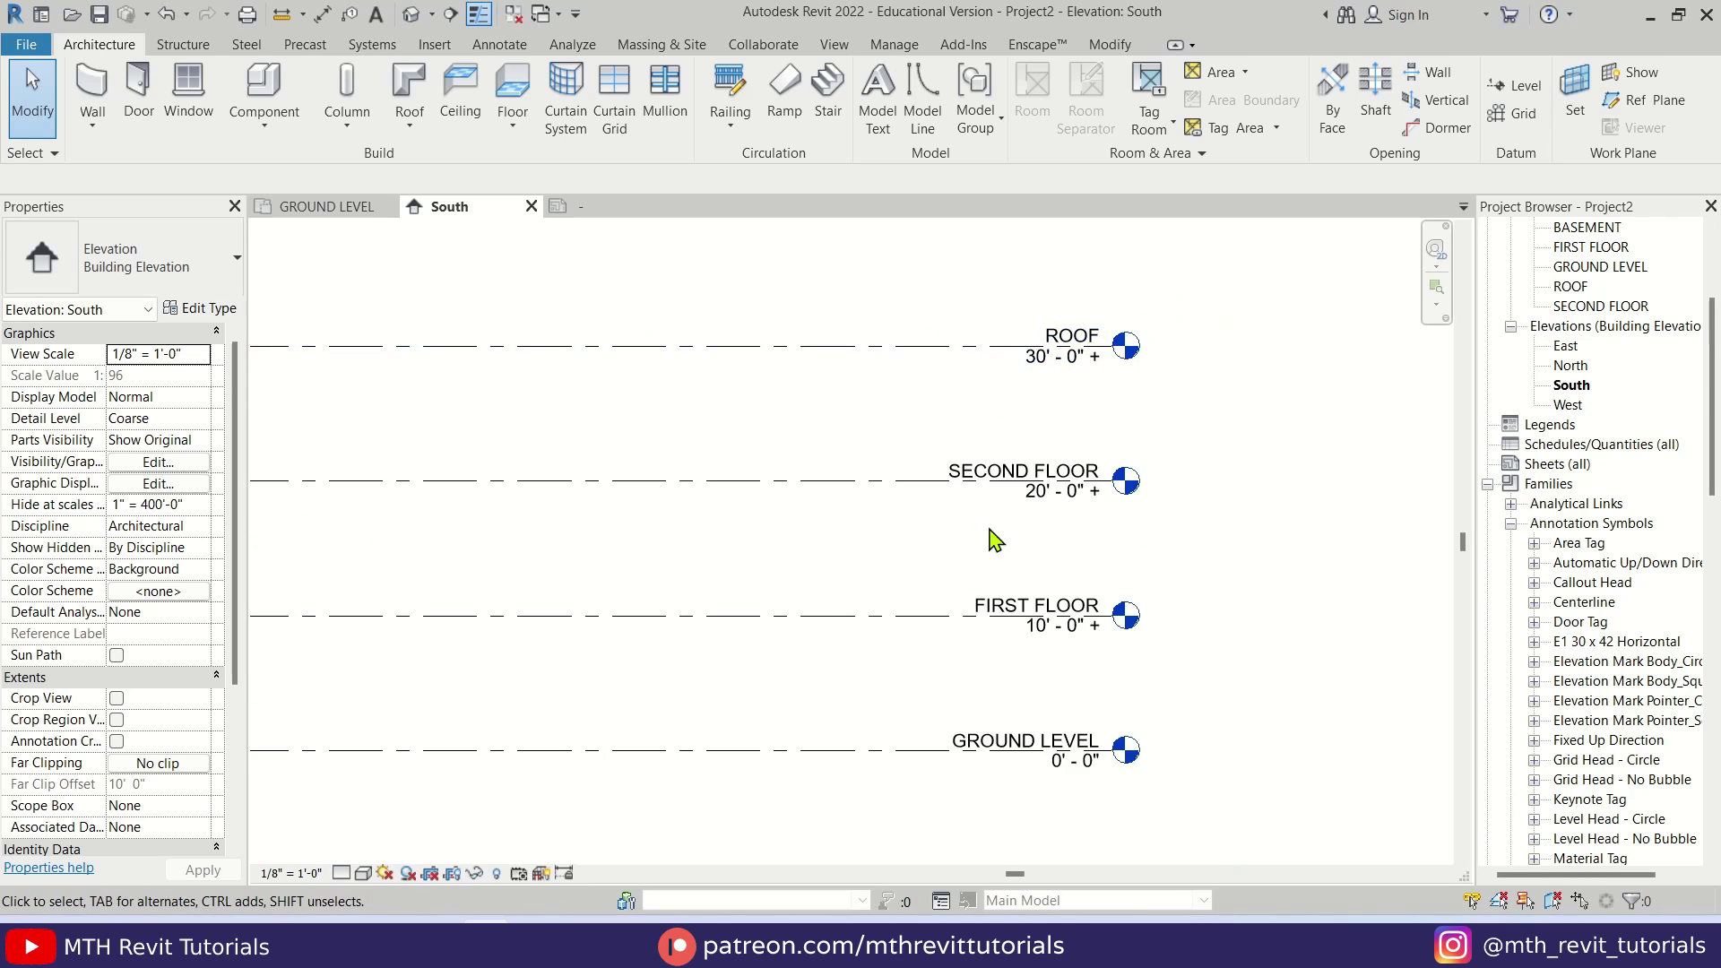
{"action": "scroll", "coordinate": [986, 525], "scroll_direction": "down", "scroll_amount": 1}
{"action": "scroll", "coordinate": [1092, 602], "scroll_direction": "up", "scroll_amount": 1}
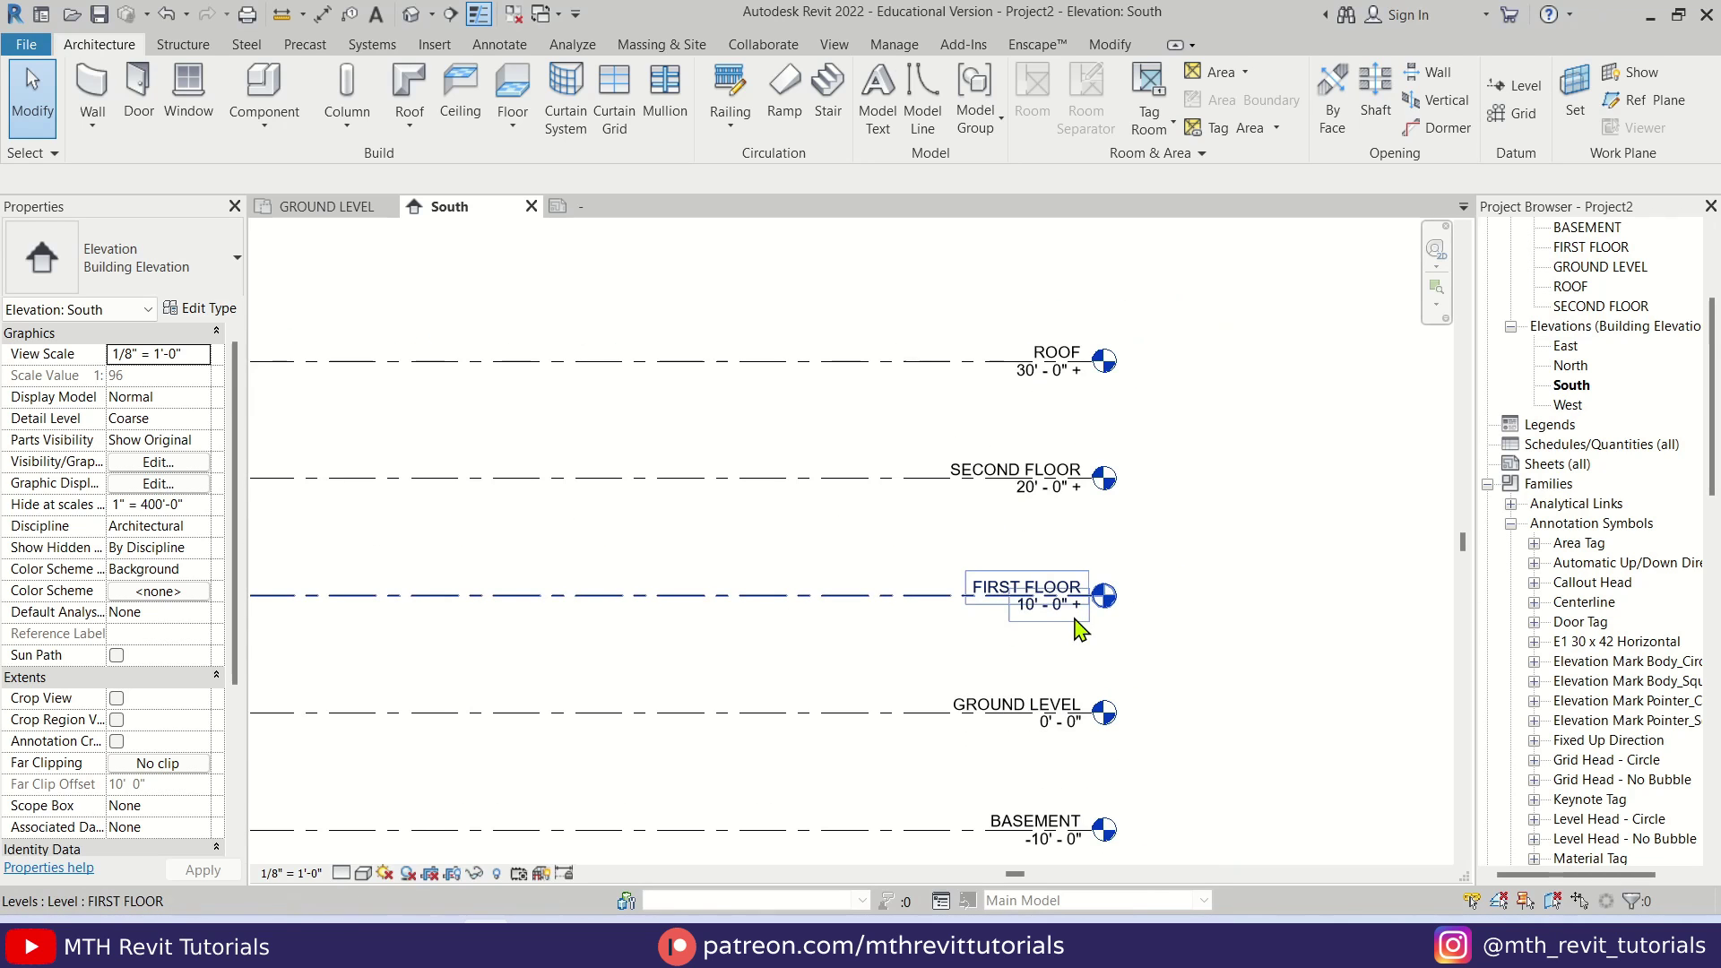
{"action": "scroll", "coordinate": [1080, 627], "scroll_direction": "up", "scroll_amount": 3}
{"action": "scroll", "coordinate": [1033, 642], "scroll_direction": "down", "scroll_amount": 2}
{"action": "scroll", "coordinate": [1036, 682], "scroll_direction": "up", "scroll_amount": 2}
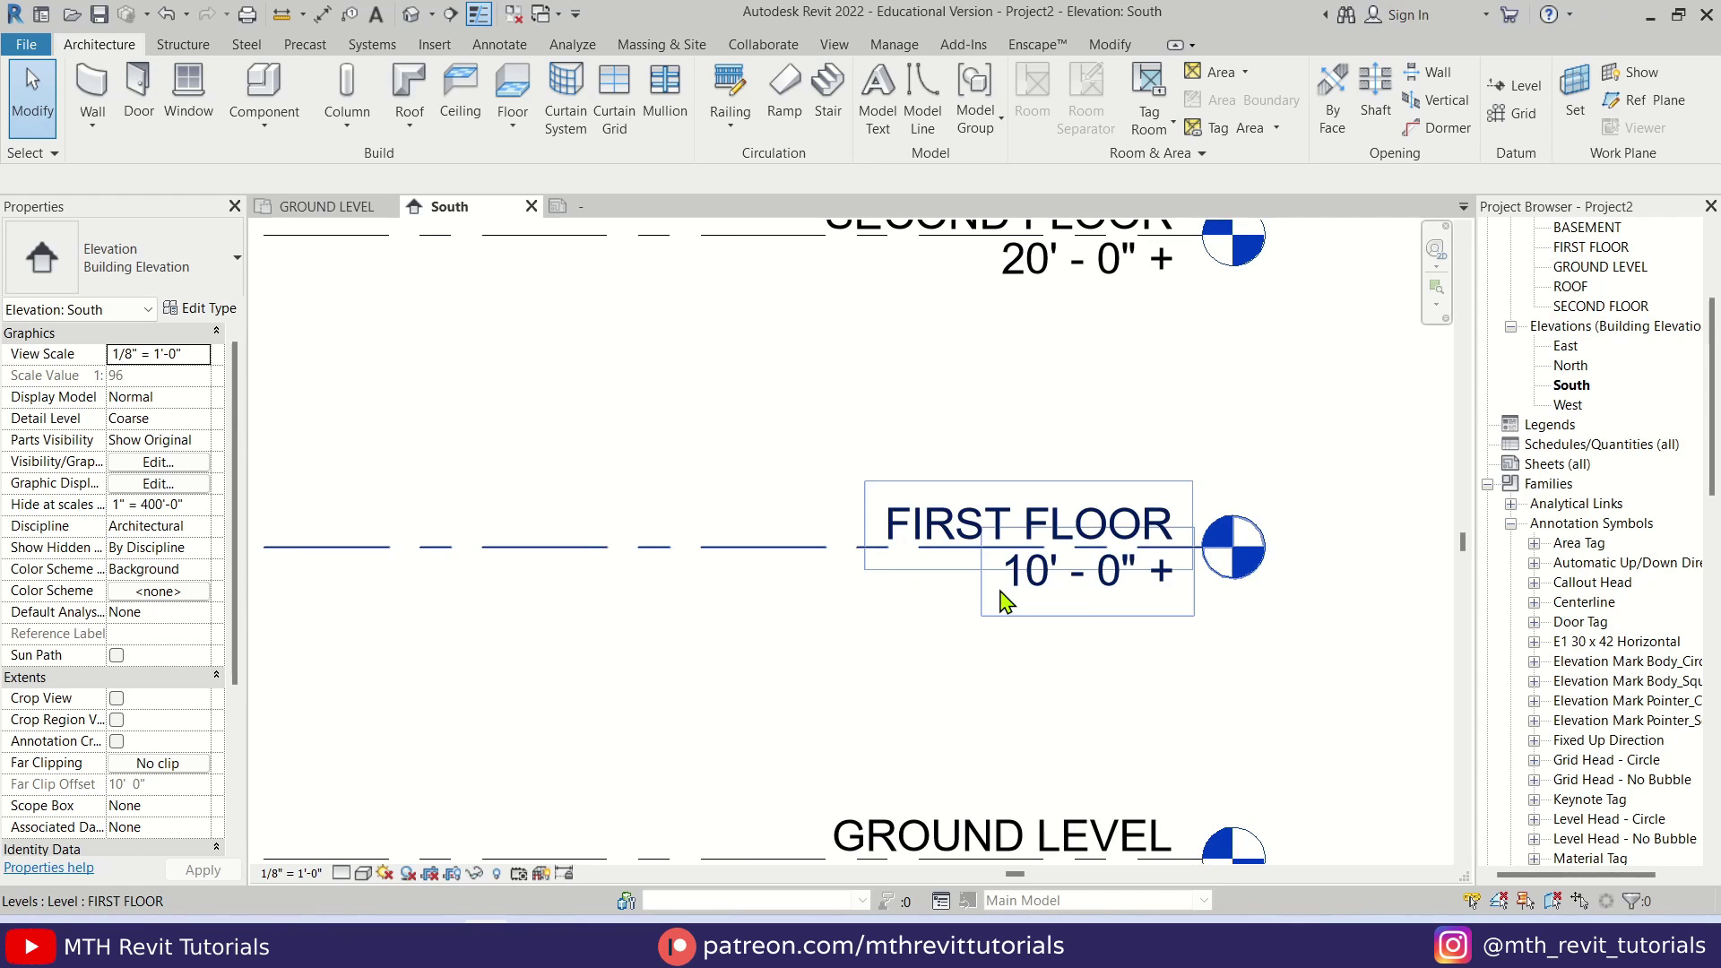
Step: Move Plus ahead of Elevation in the family's elevation label and reload the family, overwriting the existing version and its parameter values
{"action": "left_click", "coordinate": [615, 215]}
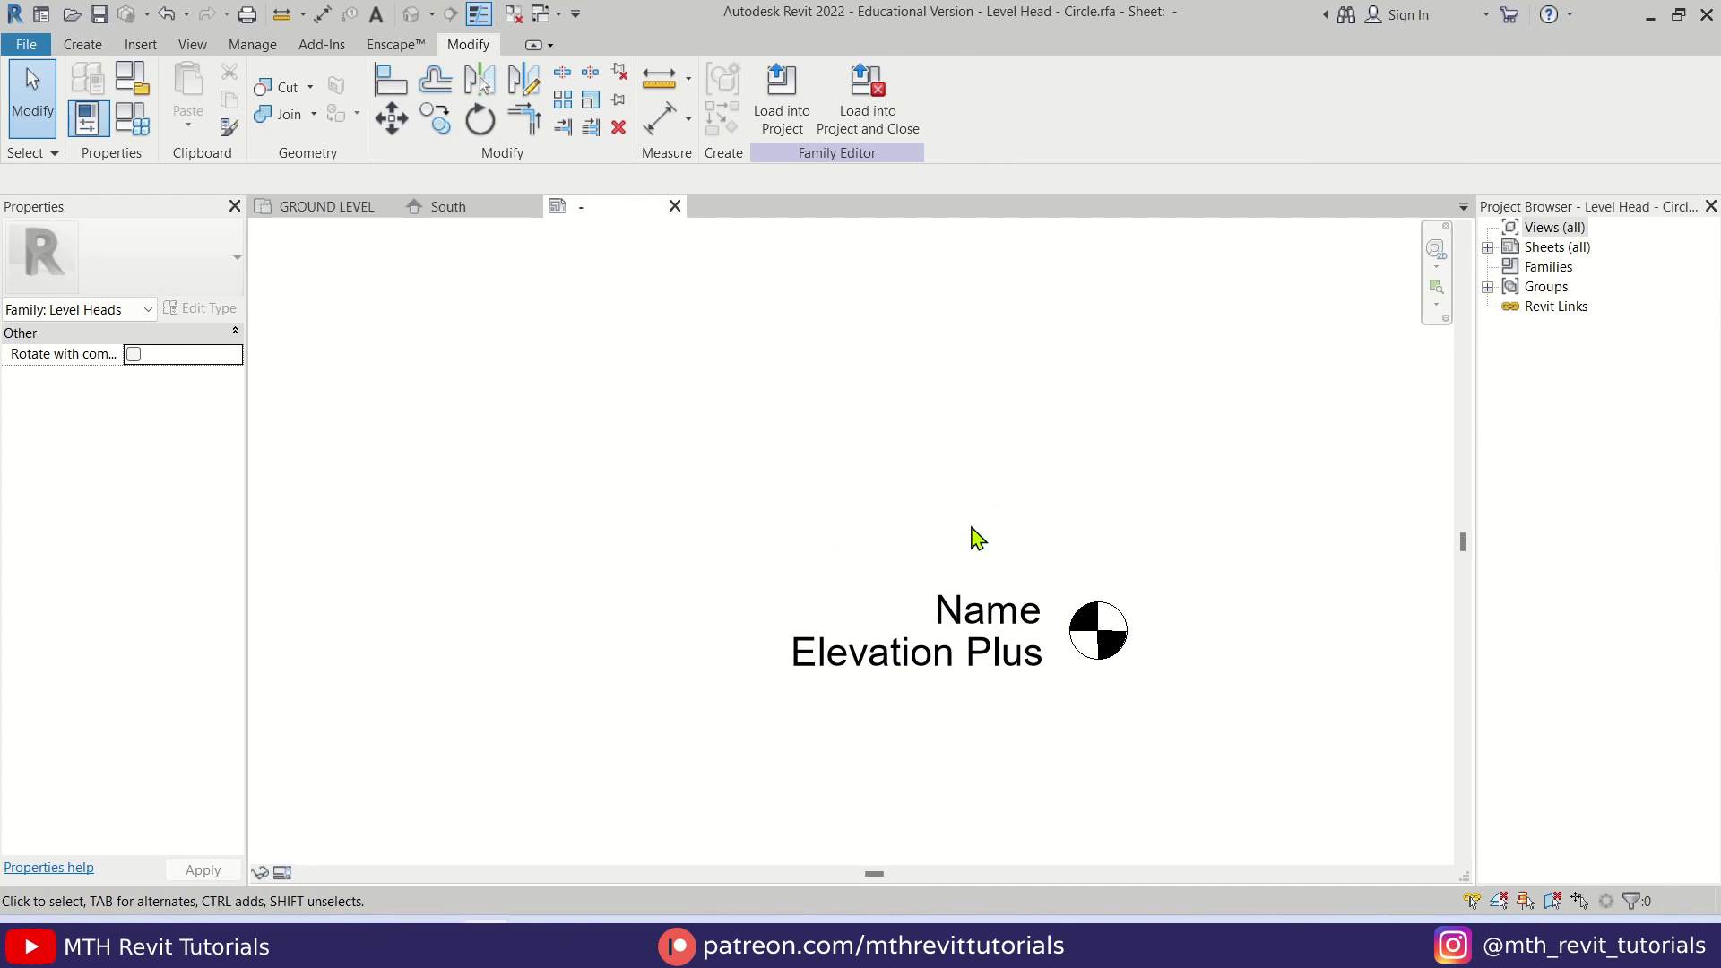
{"action": "left_click", "coordinate": [894, 676]}
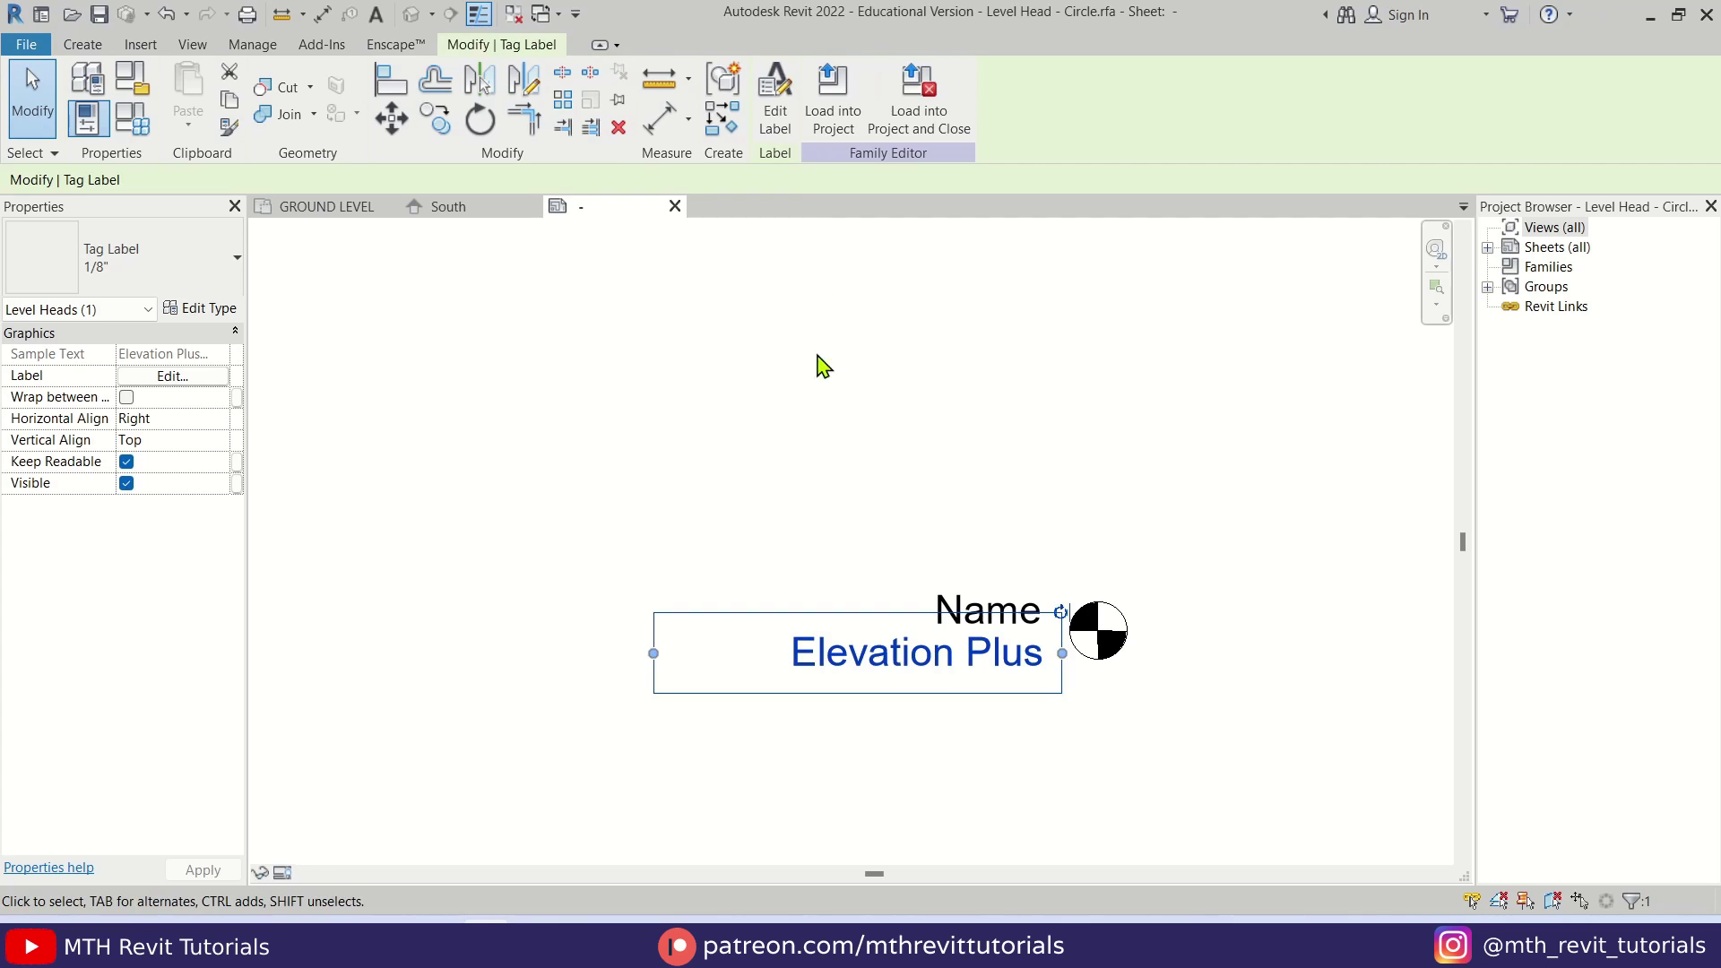
{"action": "left_click", "coordinate": [774, 105]}
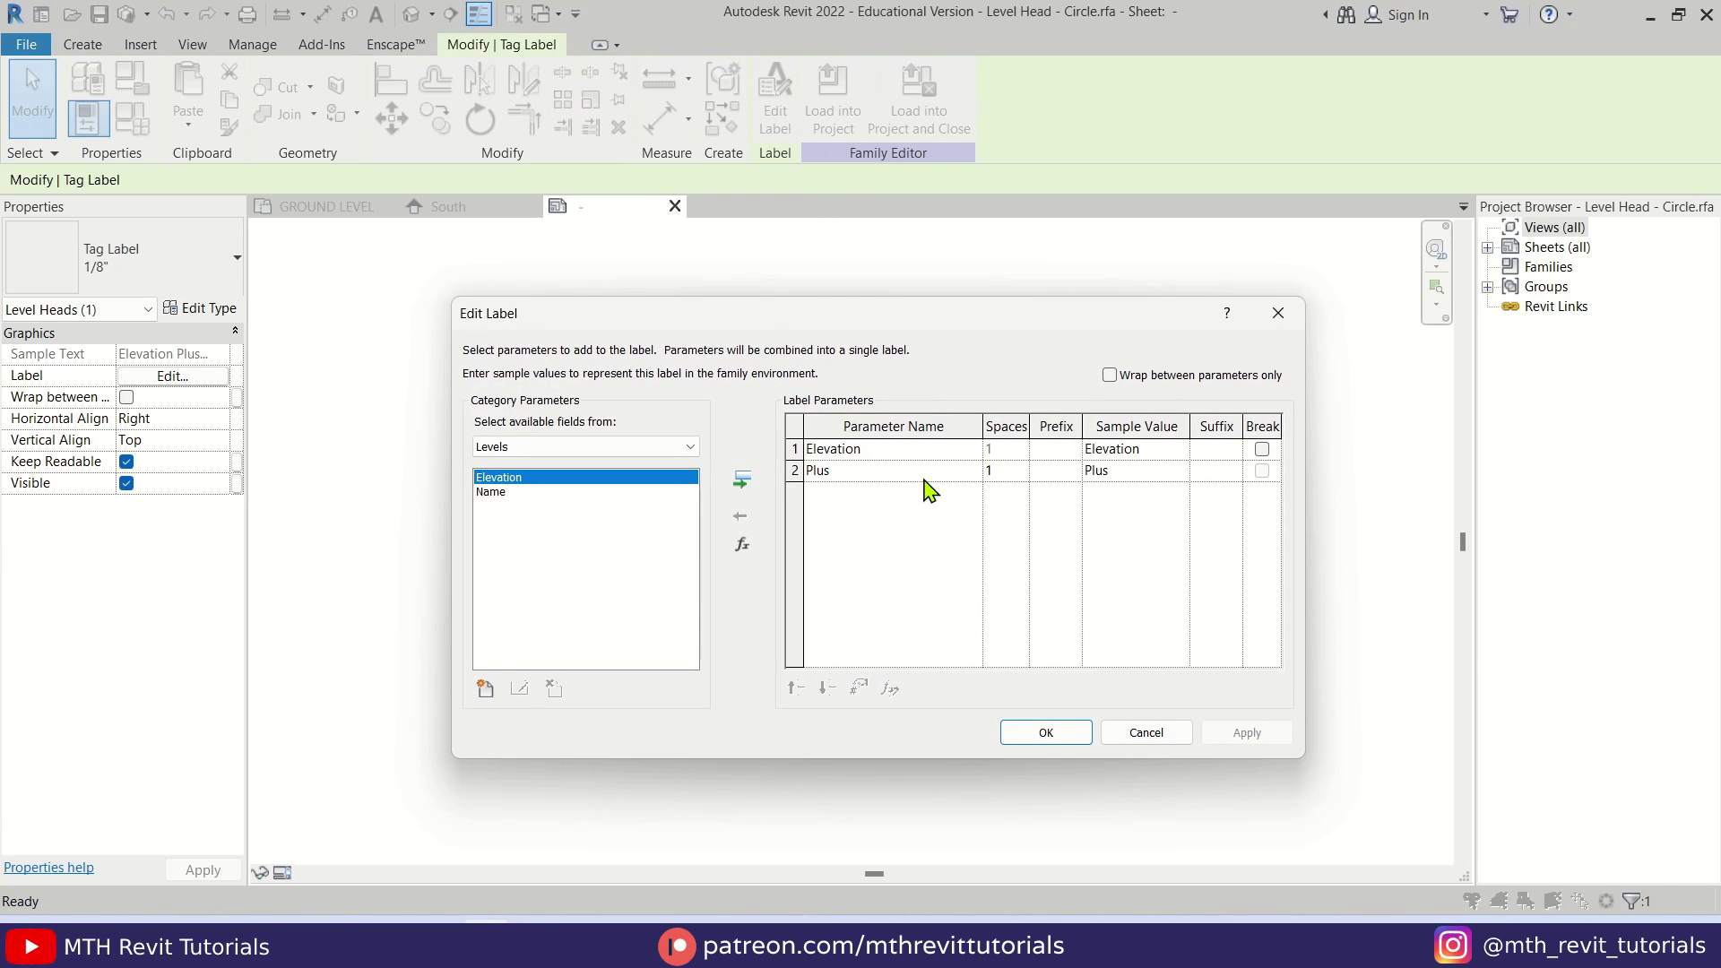
{"action": "left_click", "coordinate": [846, 472]}
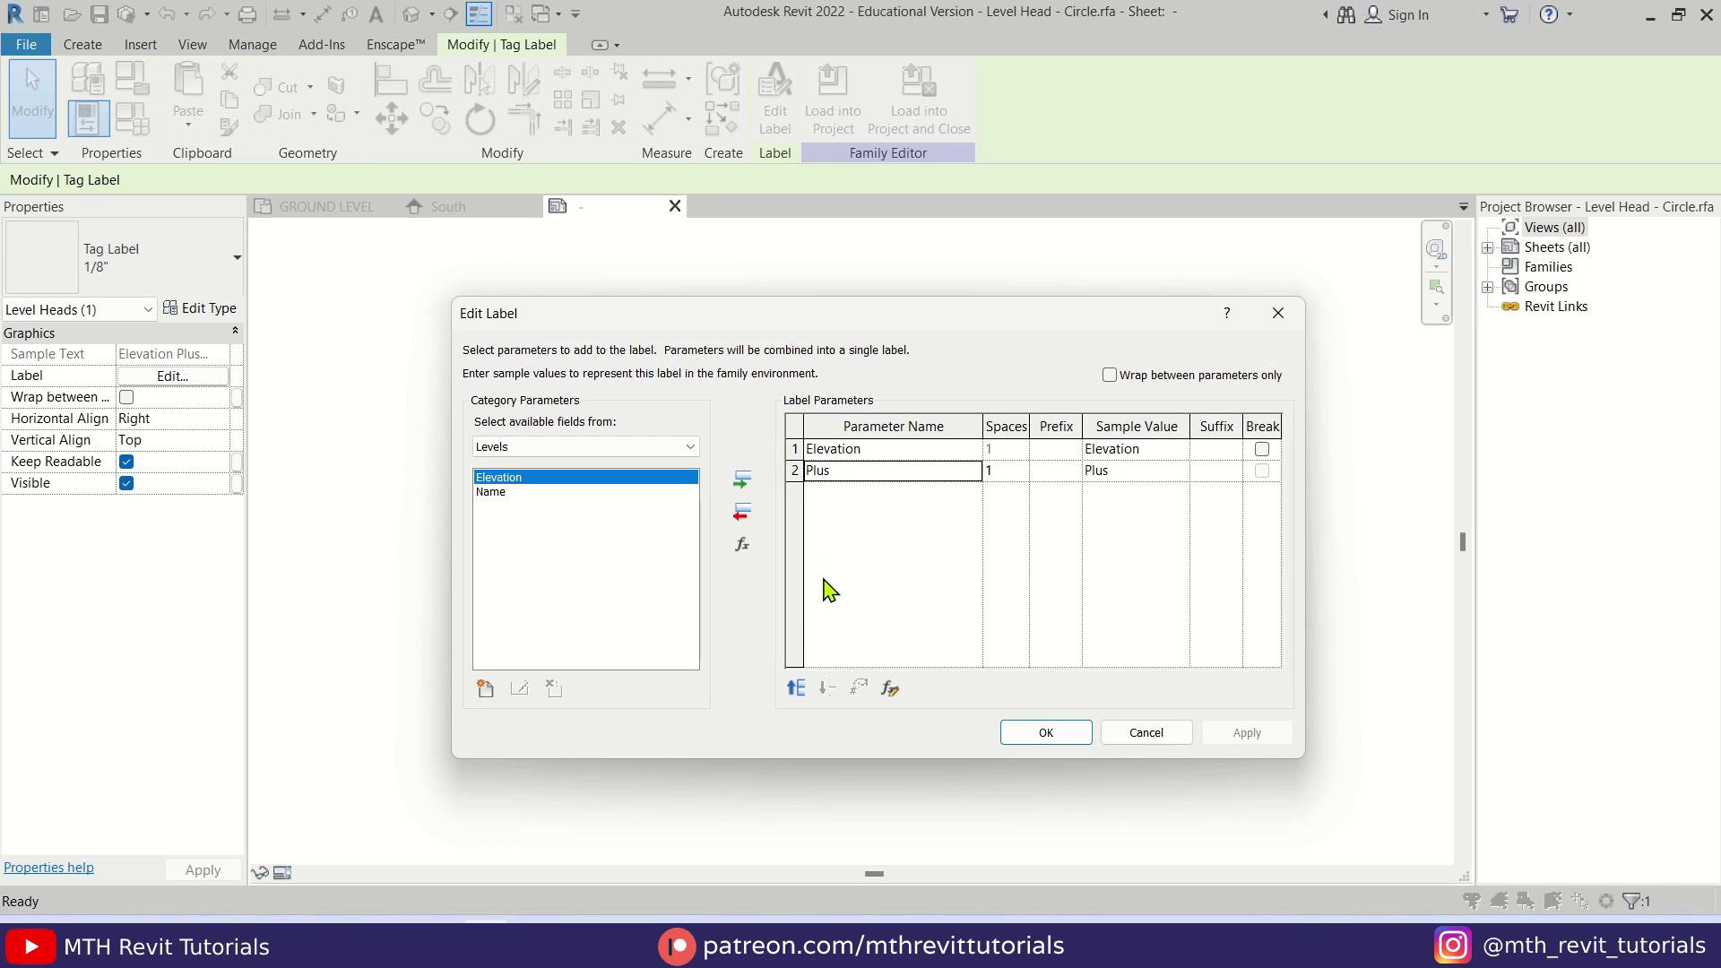
{"action": "left_click", "coordinate": [797, 691]}
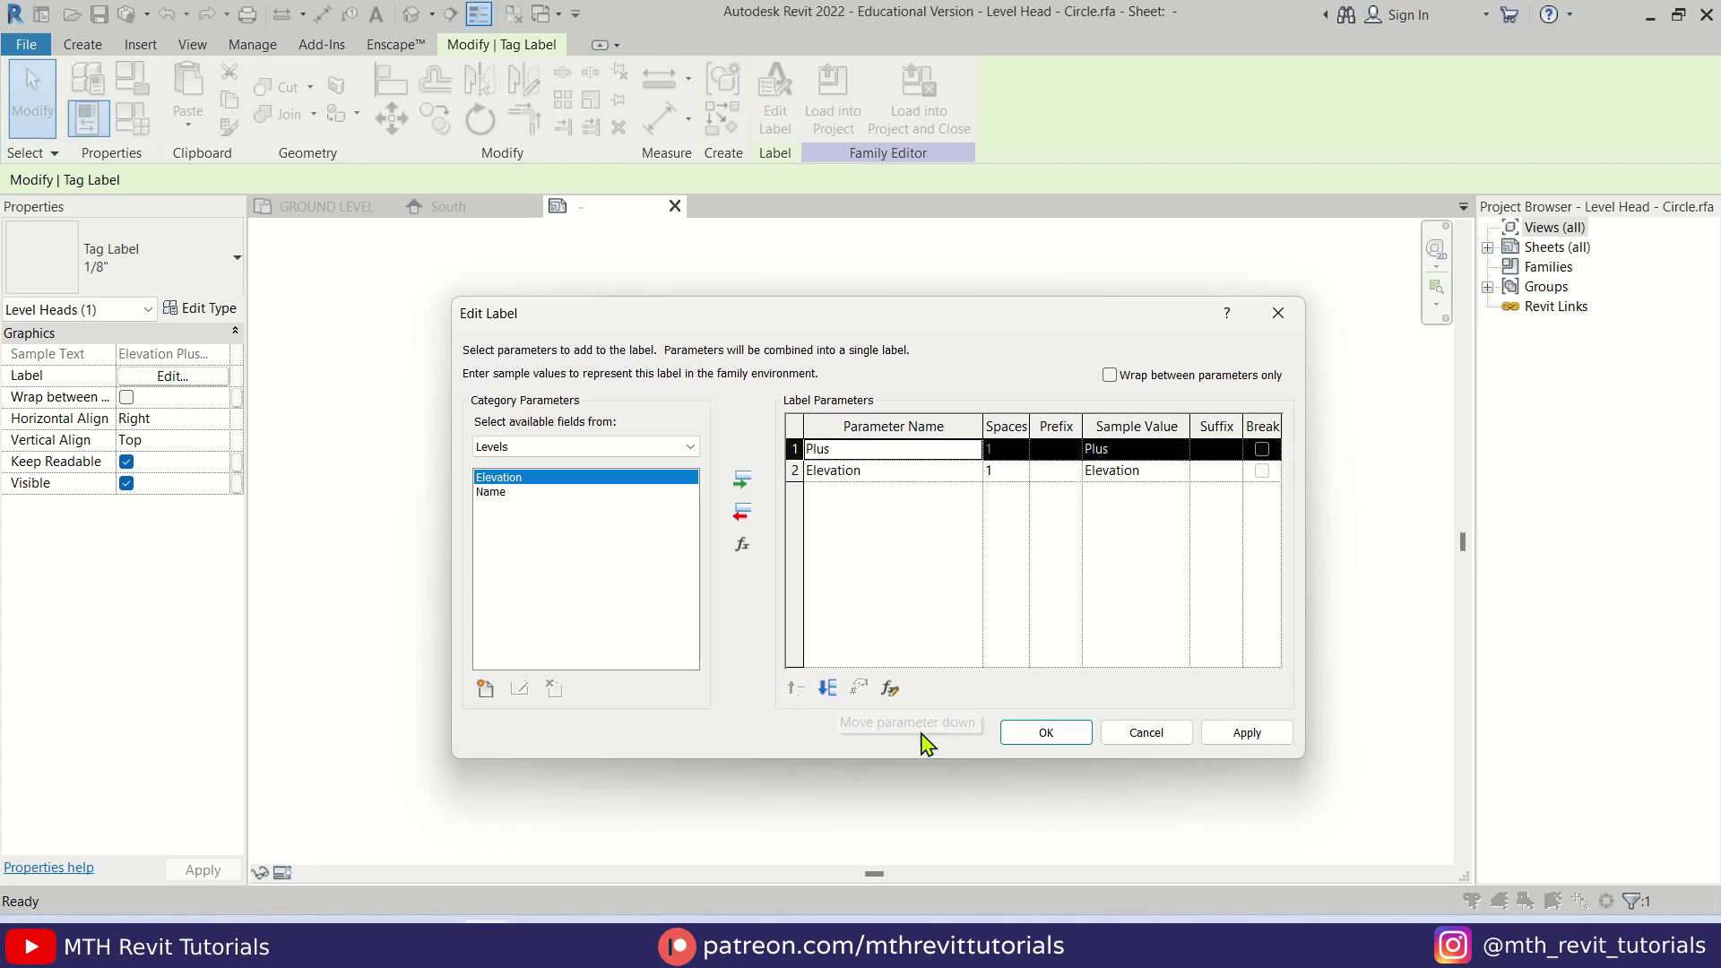
{"action": "left_click", "coordinate": [1013, 740]}
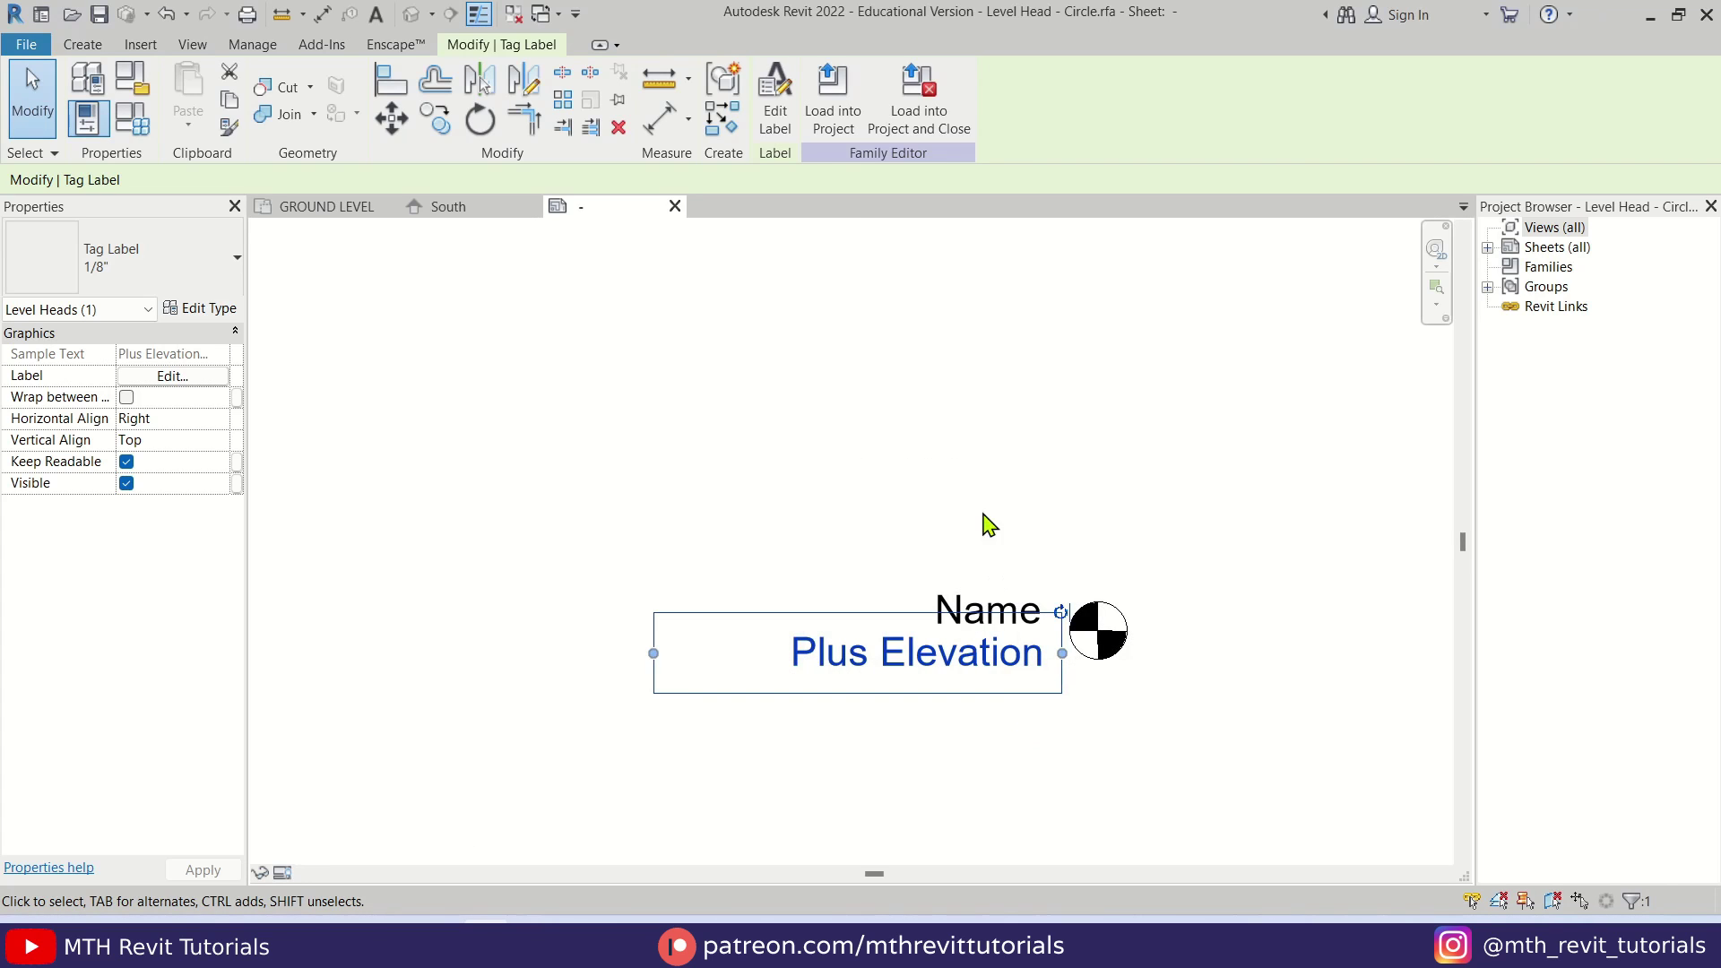
{"action": "left_click", "coordinate": [835, 108]}
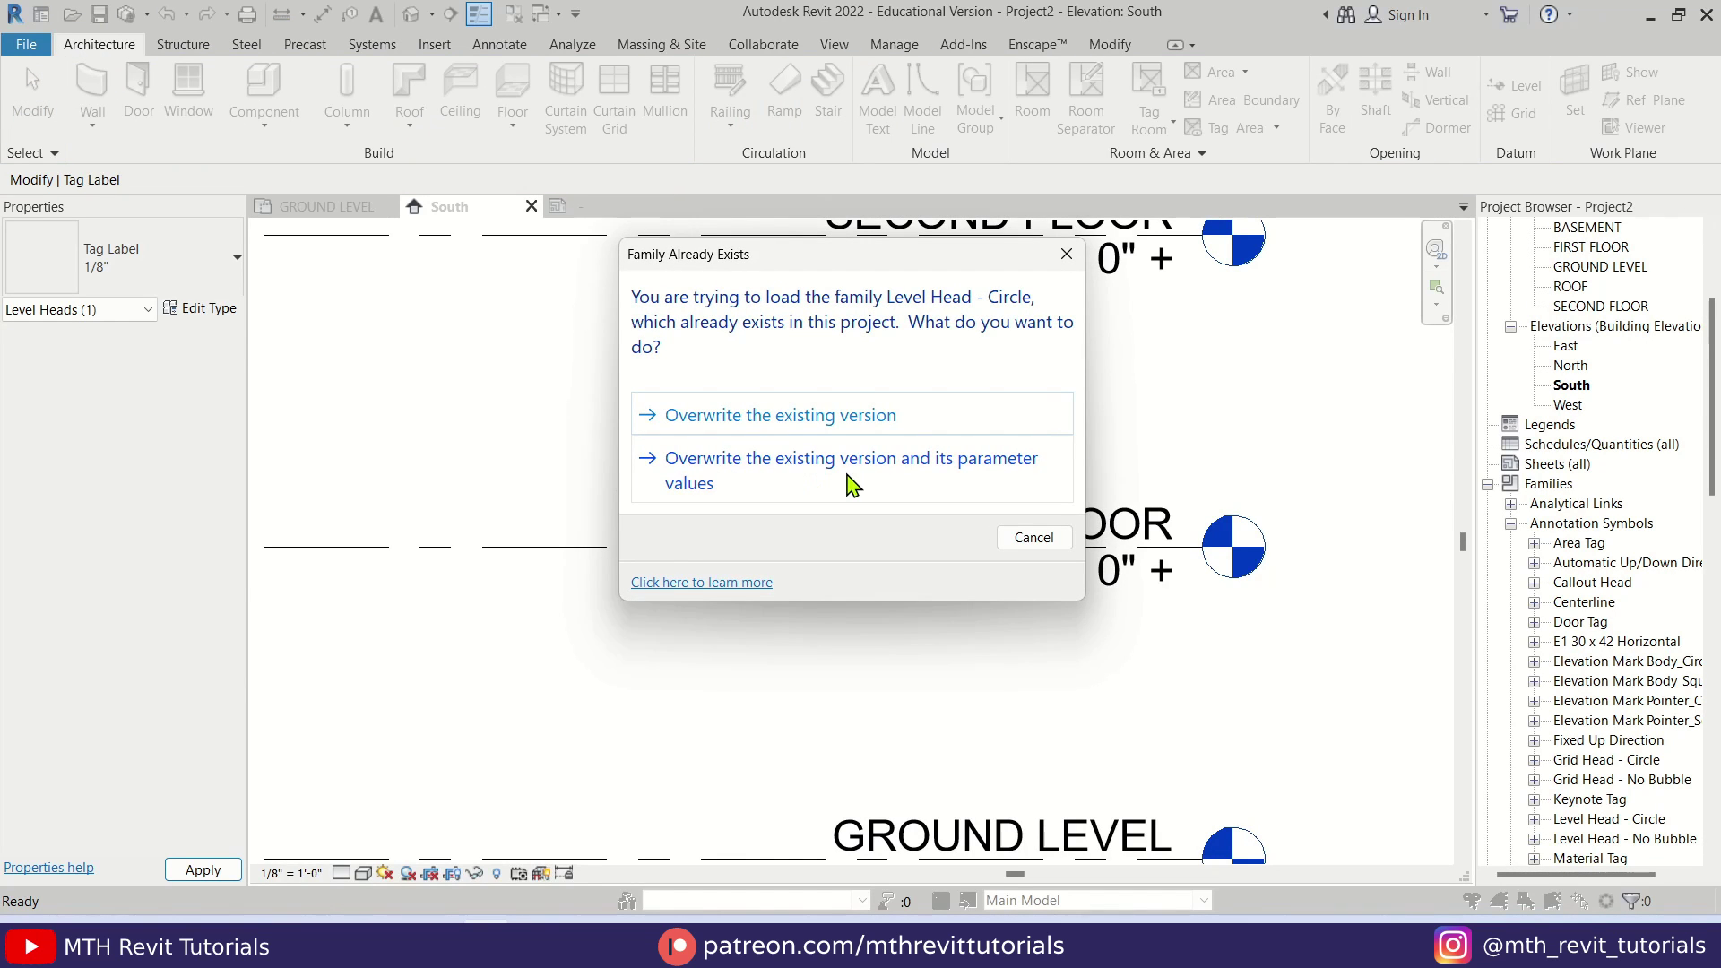
{"action": "left_click", "coordinate": [846, 481]}
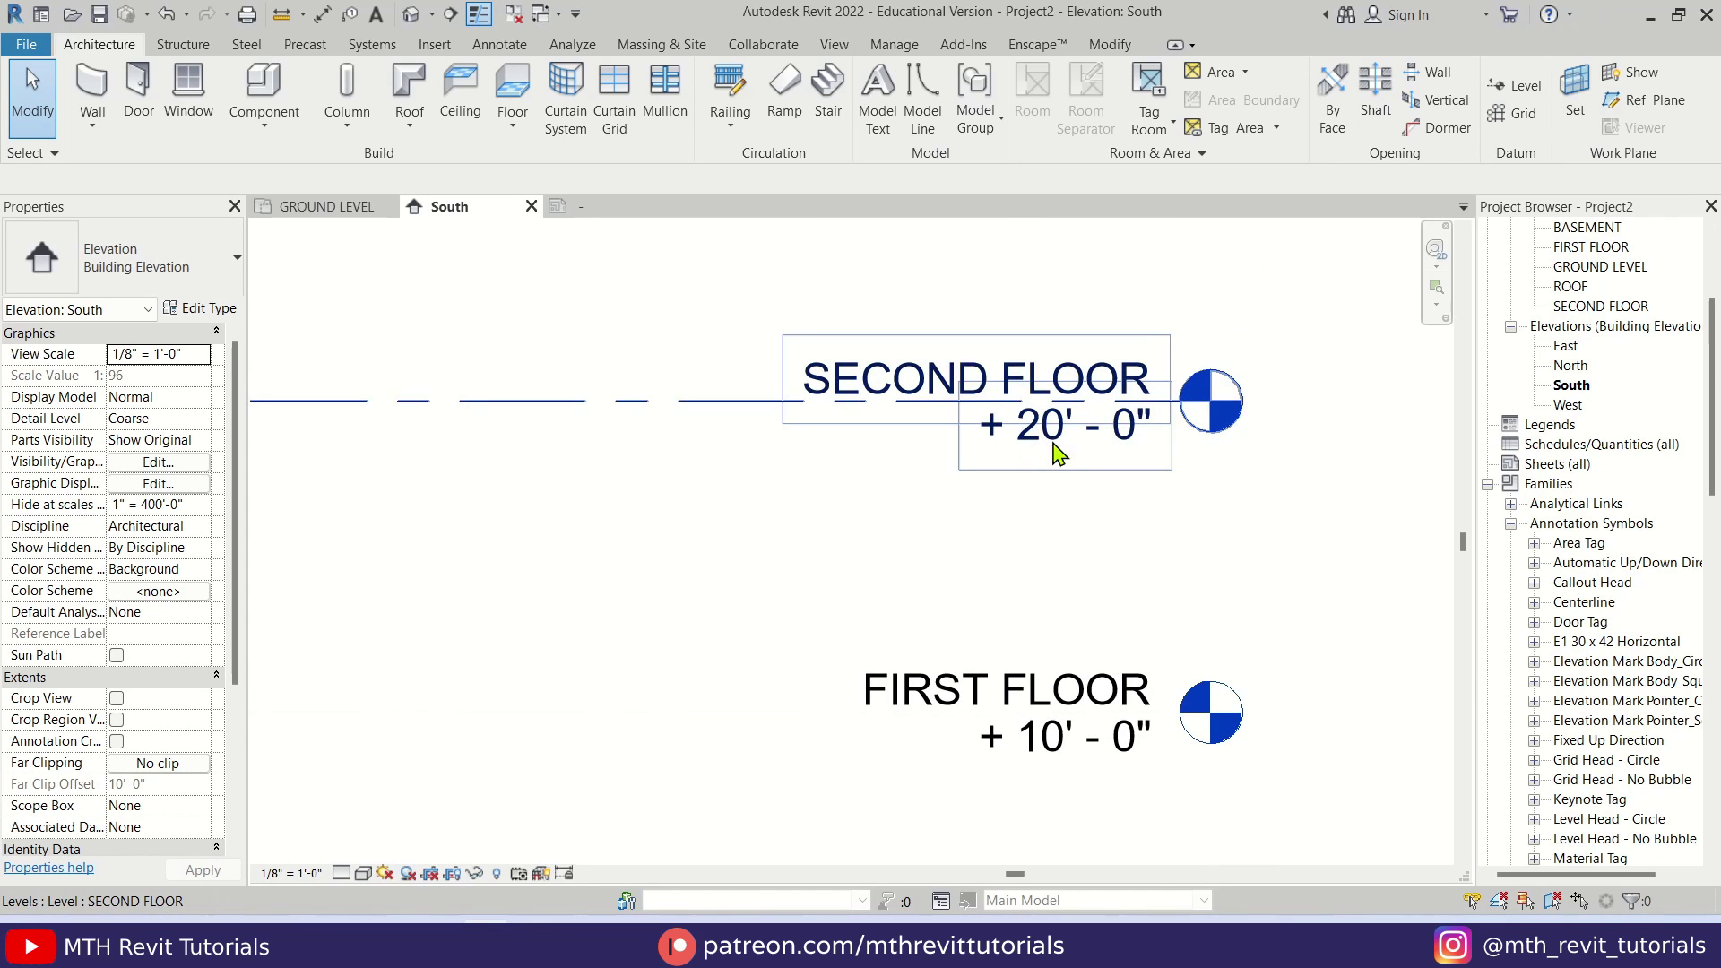
Step: Examine the signs in front of the elevations from ROOF down to BASEMENT in the South elevation
{"action": "scroll", "coordinate": [1062, 439], "scroll_direction": "down", "scroll_amount": 2}
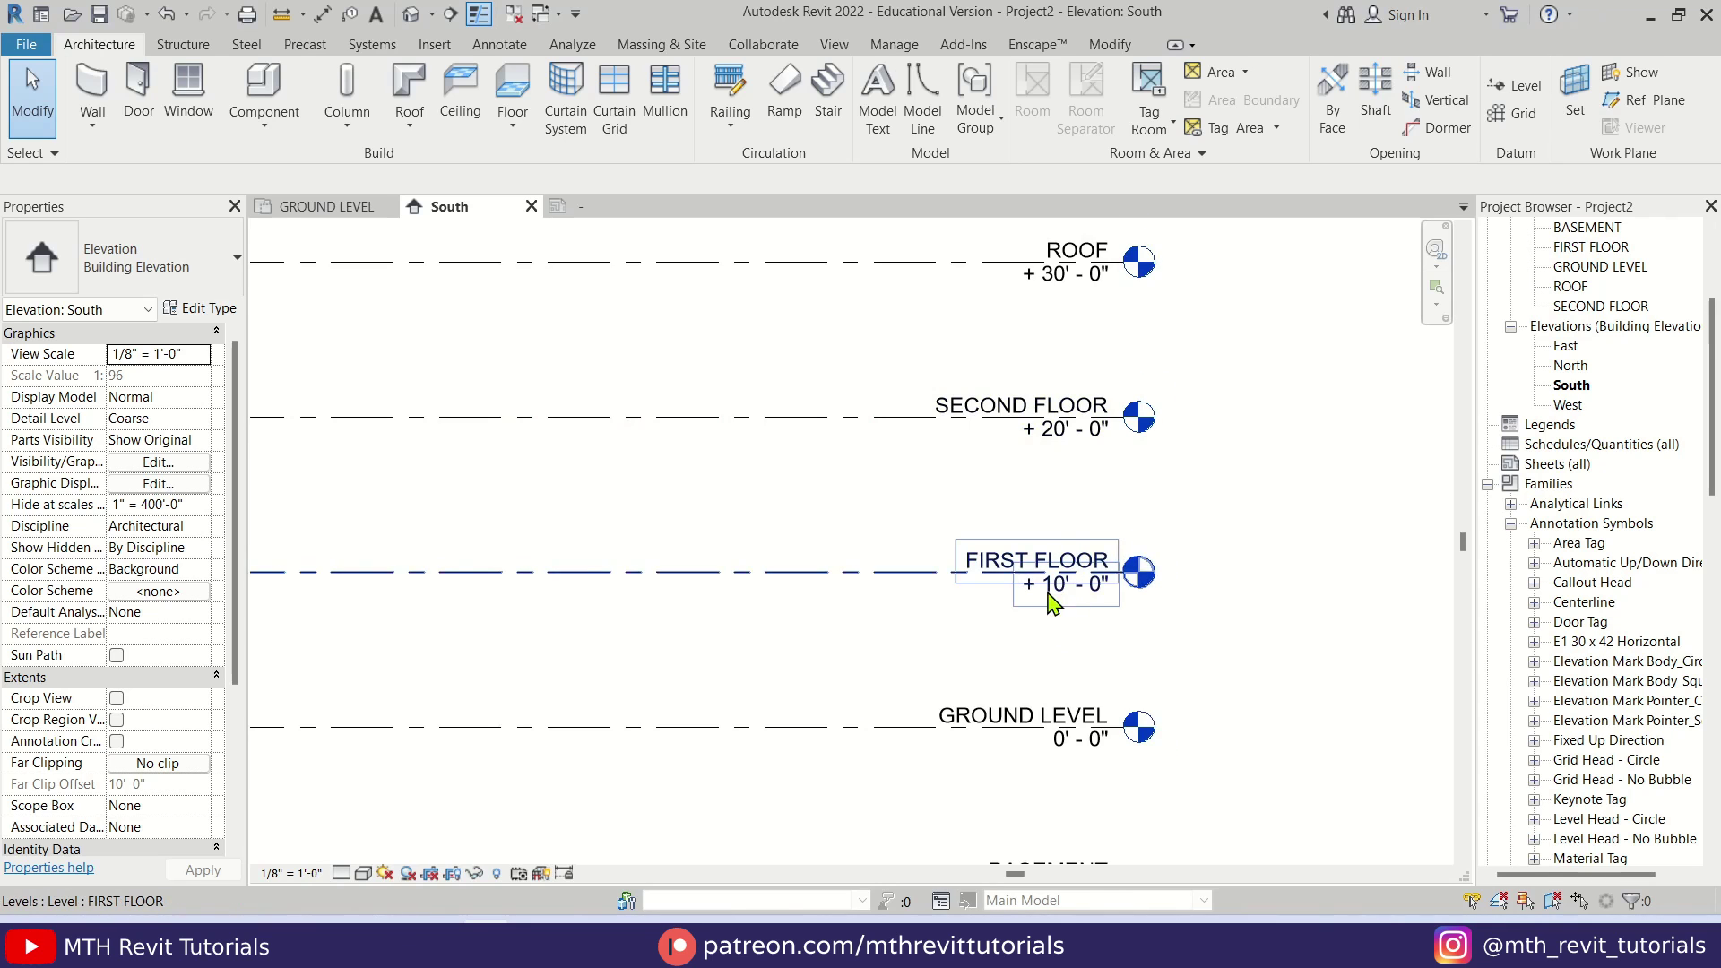
{"action": "scroll", "coordinate": [1095, 788], "scroll_direction": "up", "scroll_amount": 4}
{"action": "scroll", "coordinate": [1094, 645], "scroll_direction": "down", "scroll_amount": 5}
{"action": "scroll", "coordinate": [1106, 711], "scroll_direction": "up", "scroll_amount": 3}
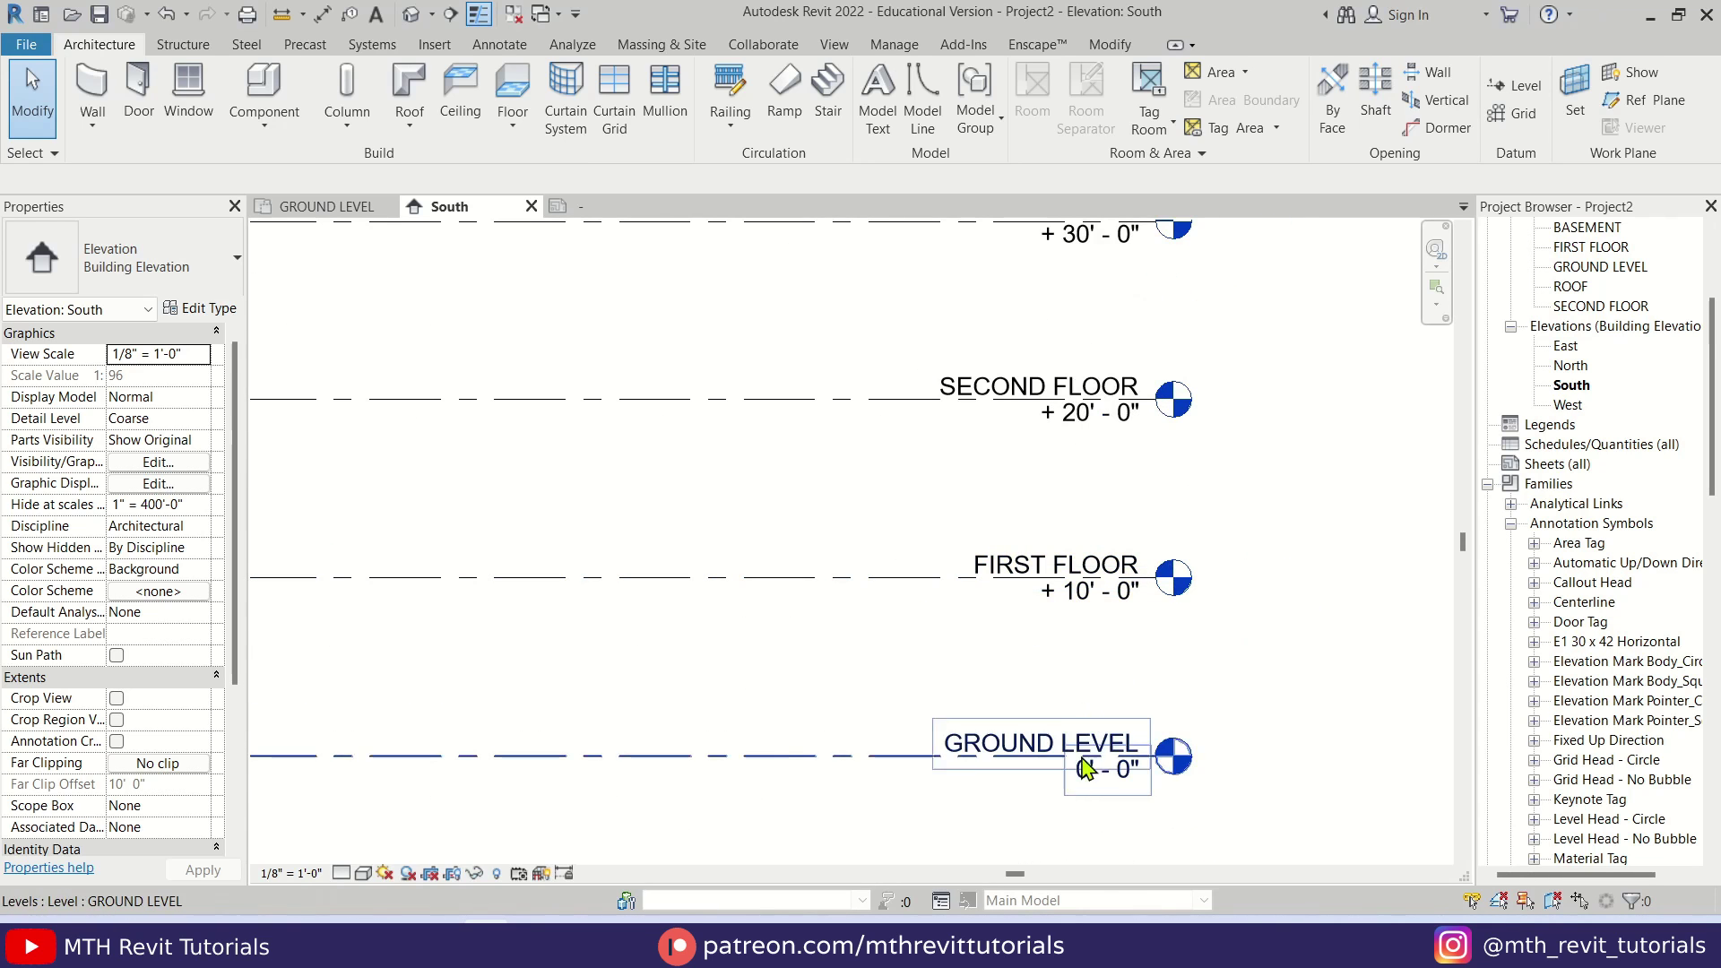
{"action": "middle_click_drag", "start_coordinate": [1085, 726], "coordinate": [1103, 618]}
{"action": "scroll", "coordinate": [1056, 766], "scroll_direction": "up", "scroll_amount": 2}
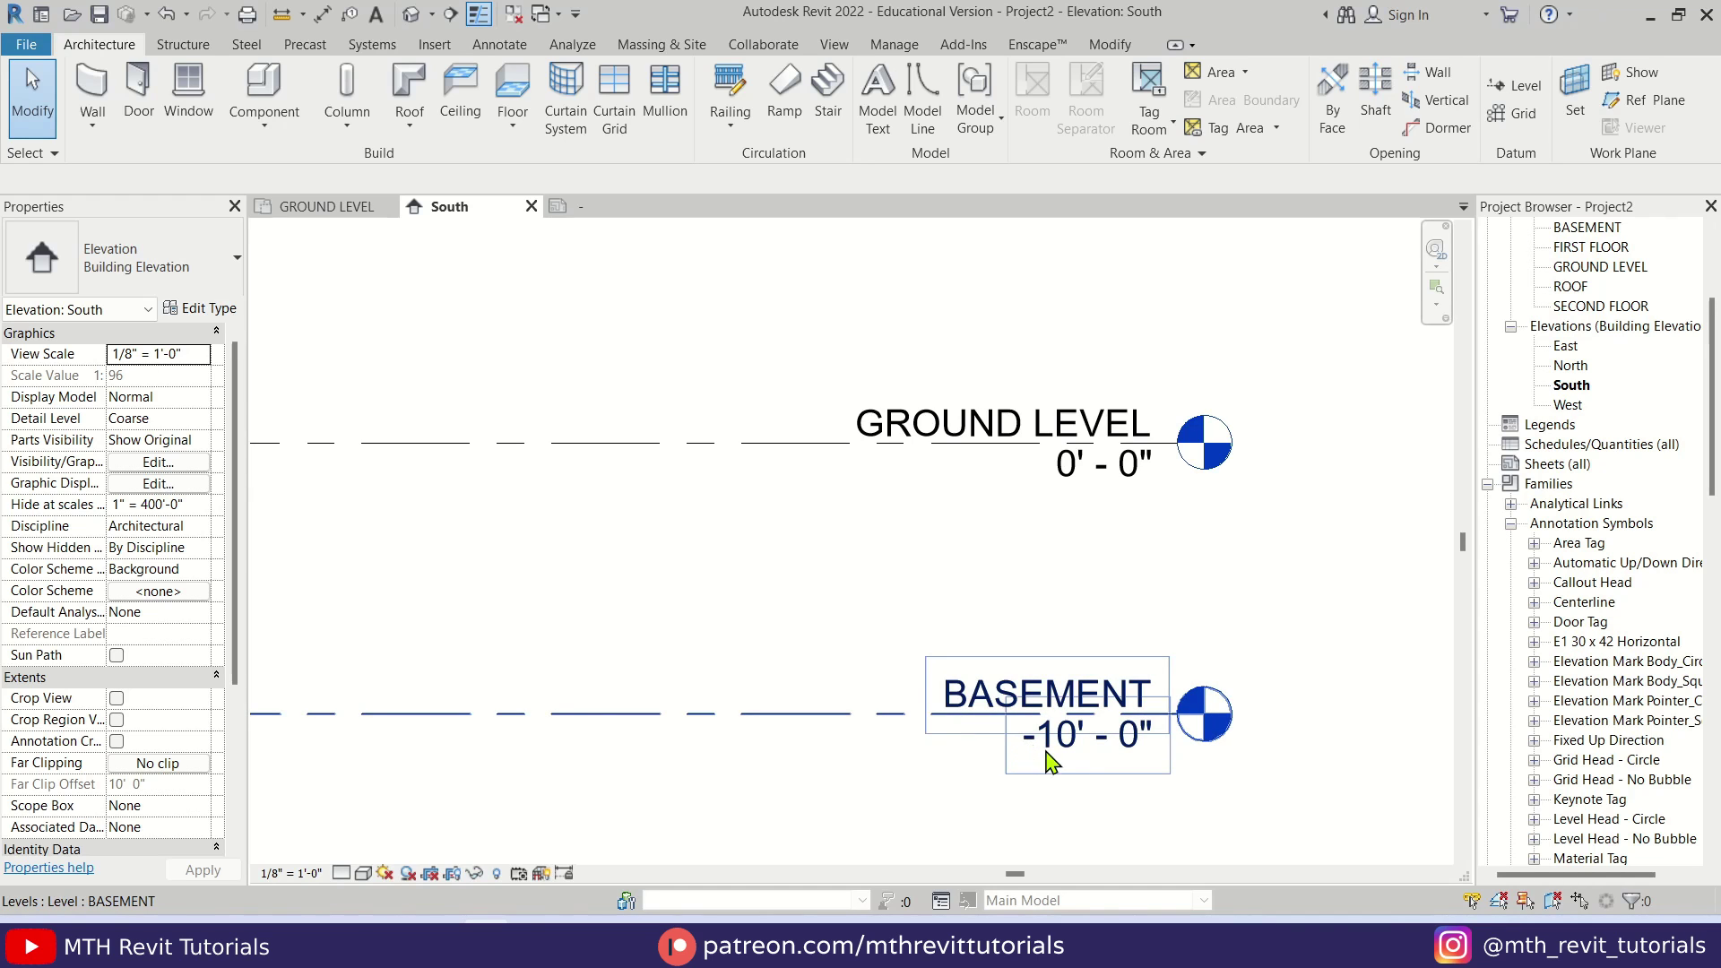
{"action": "scroll", "coordinate": [1035, 755], "scroll_direction": "down", "scroll_amount": 3}
{"action": "scroll", "coordinate": [923, 646], "scroll_direction": "up", "scroll_amount": 3}
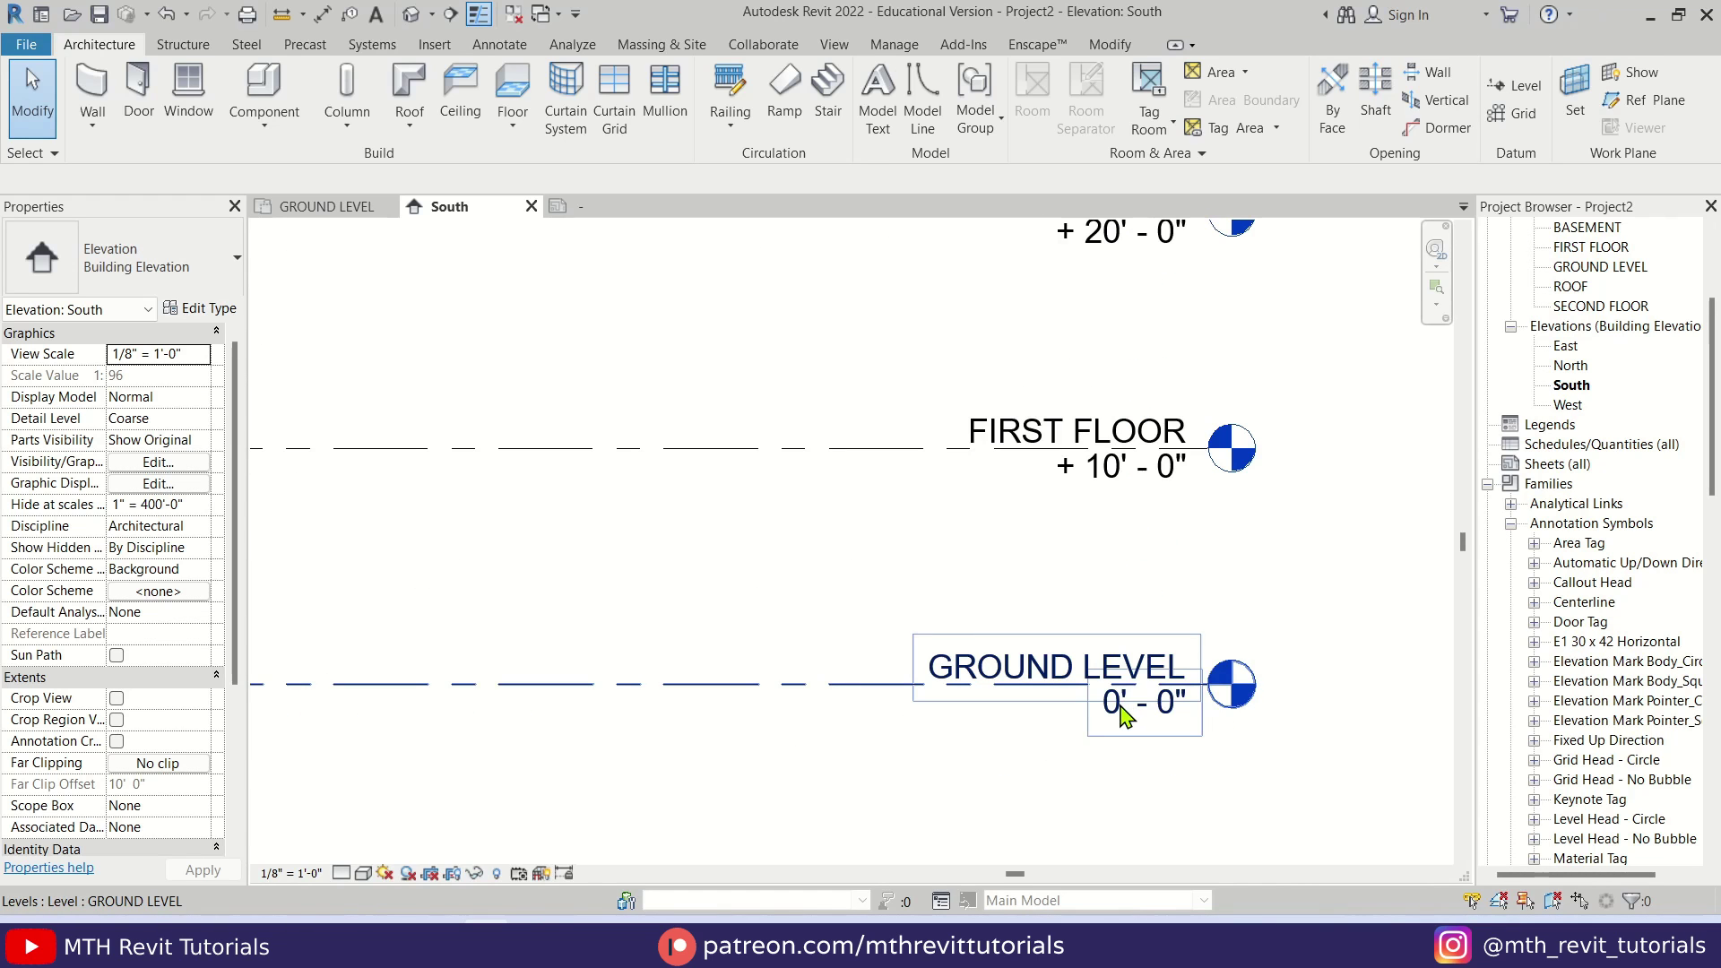
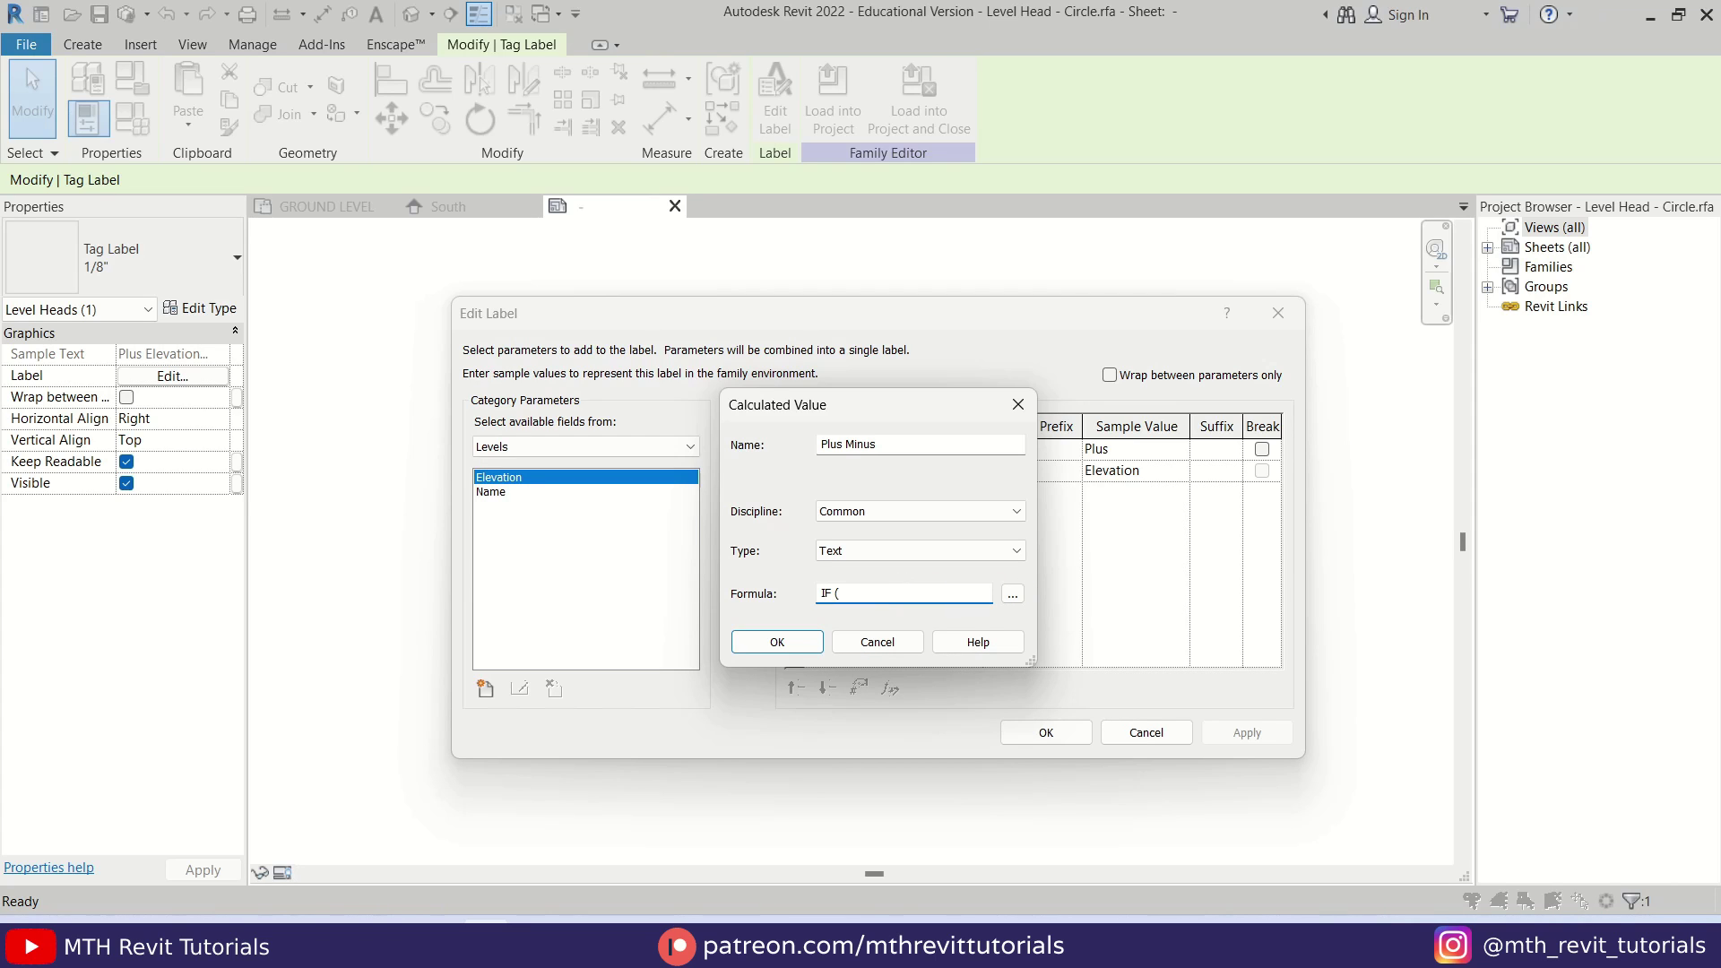
Step: Begin the formula of the Plus Minus calculated value as IF (Elevation=0, " by inserting the Elevation field
{"action": "left_click", "coordinate": [1013, 595]}
{"action": "left_click", "coordinate": [872, 380]}
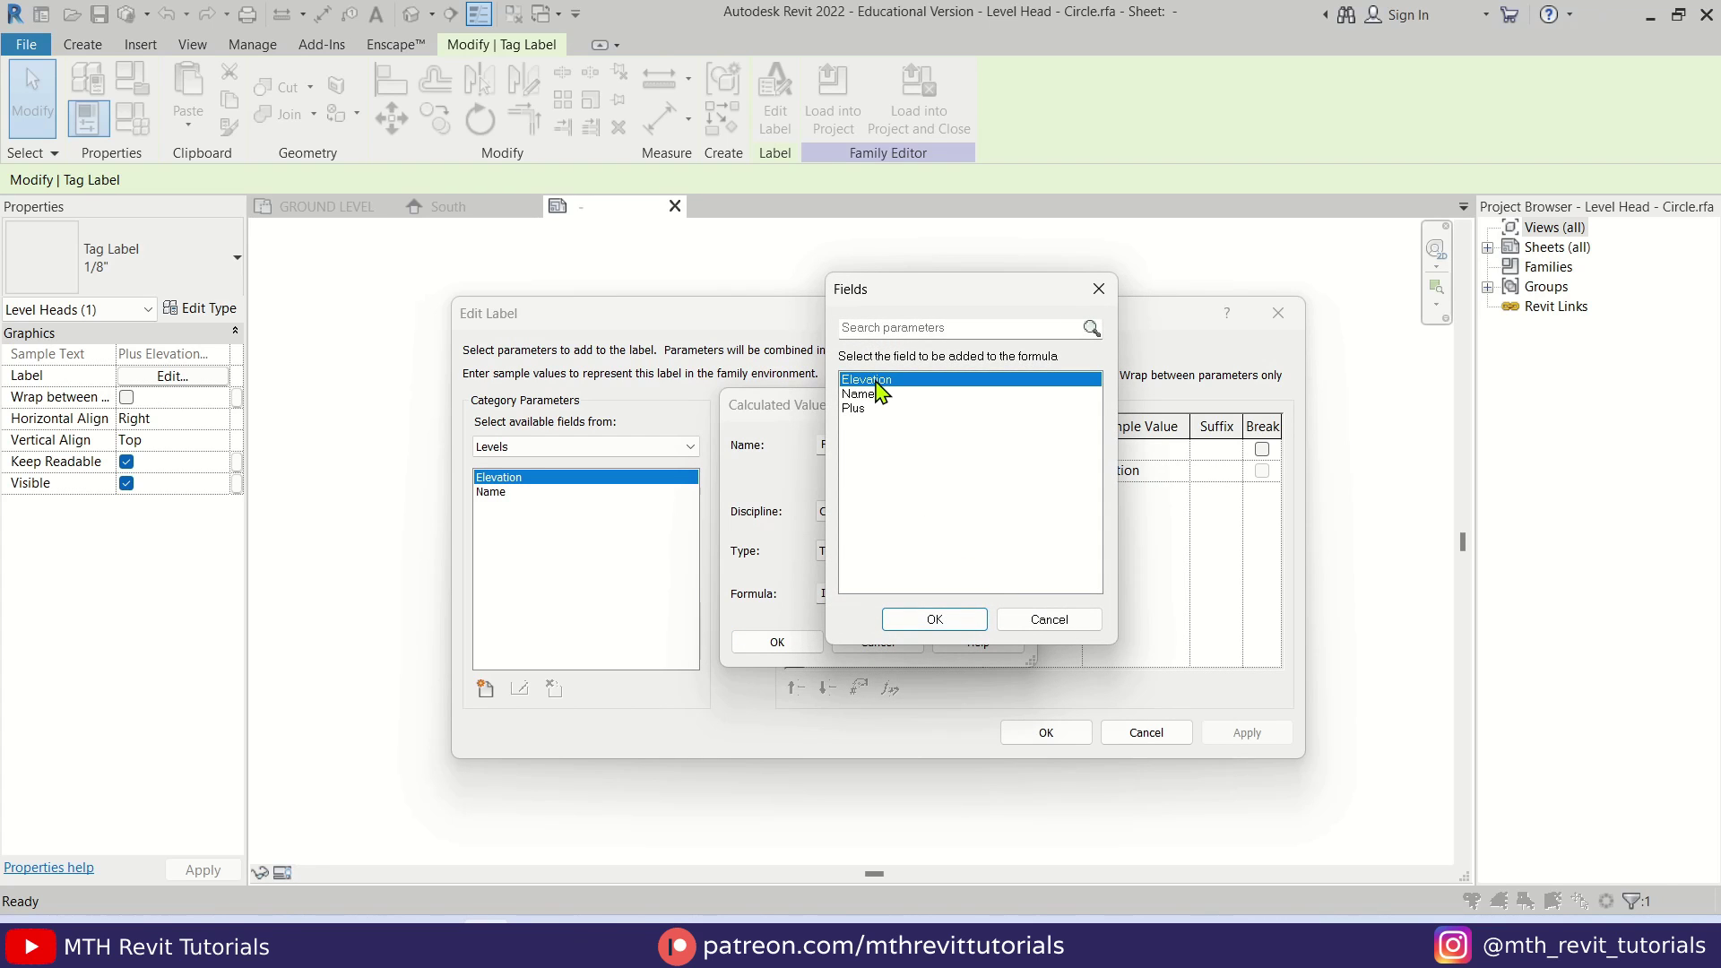
{"action": "left_click", "coordinate": [964, 622]}
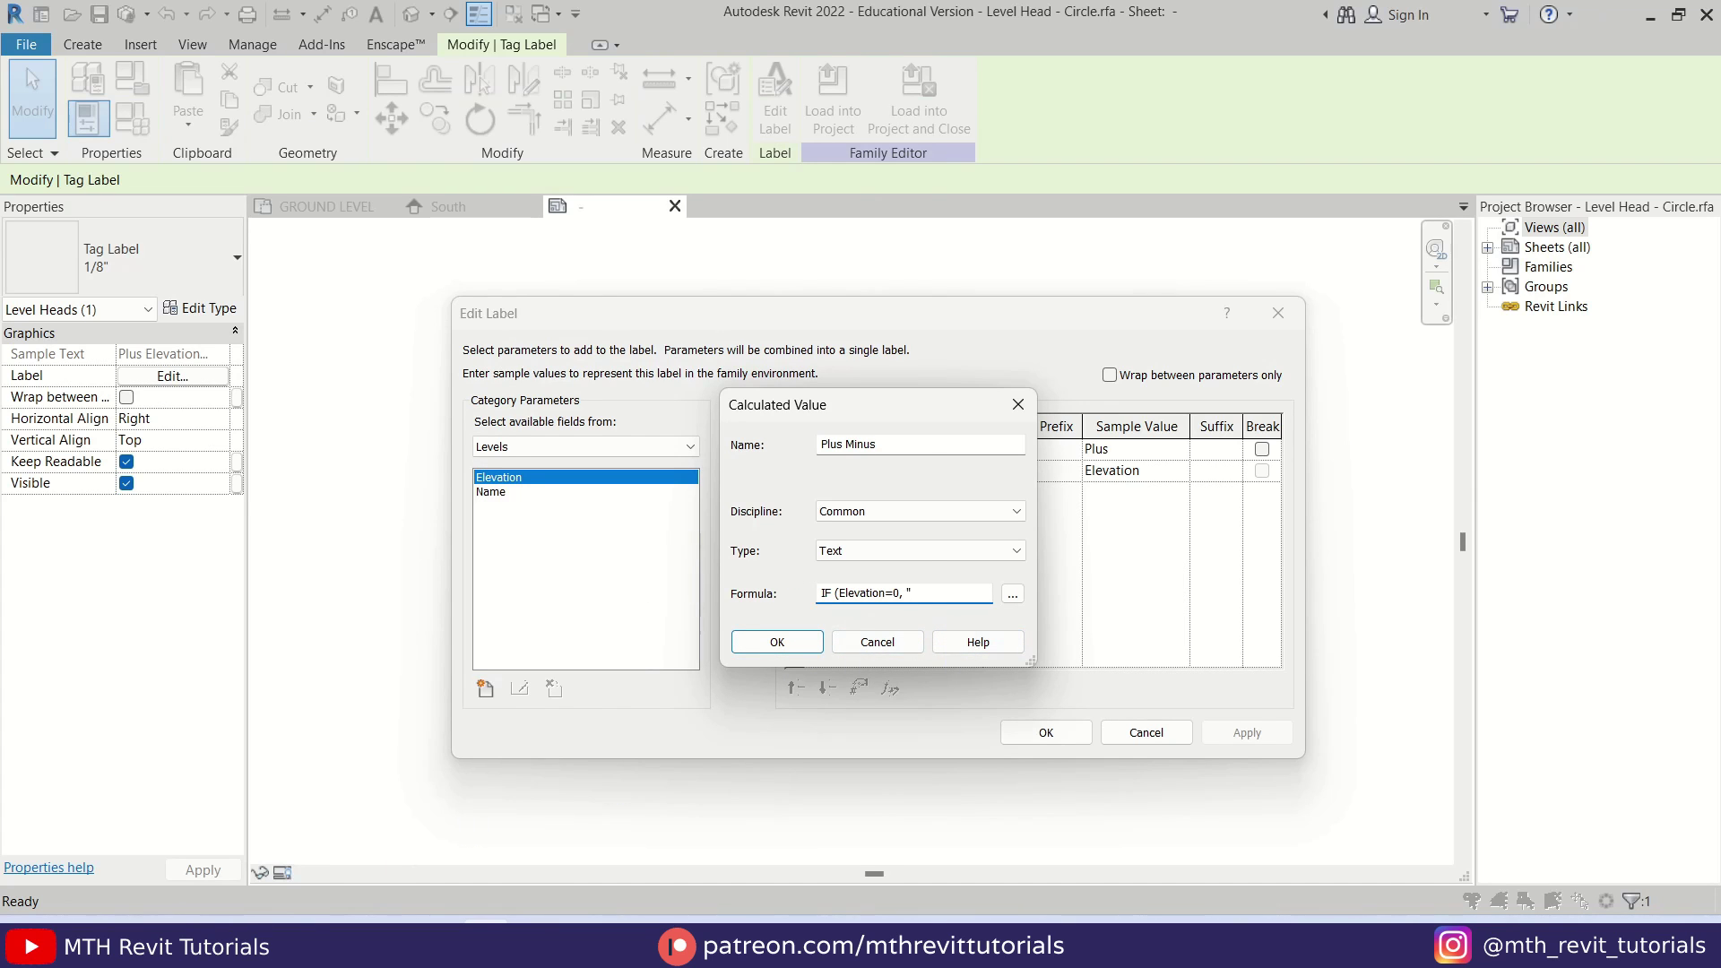
Step: Open the Character Map app and copy the ± plus-minus sign from the Arial font
{"action": "left_click", "coordinate": [186, 941]}
{"action": "type", "text": "Cha"}
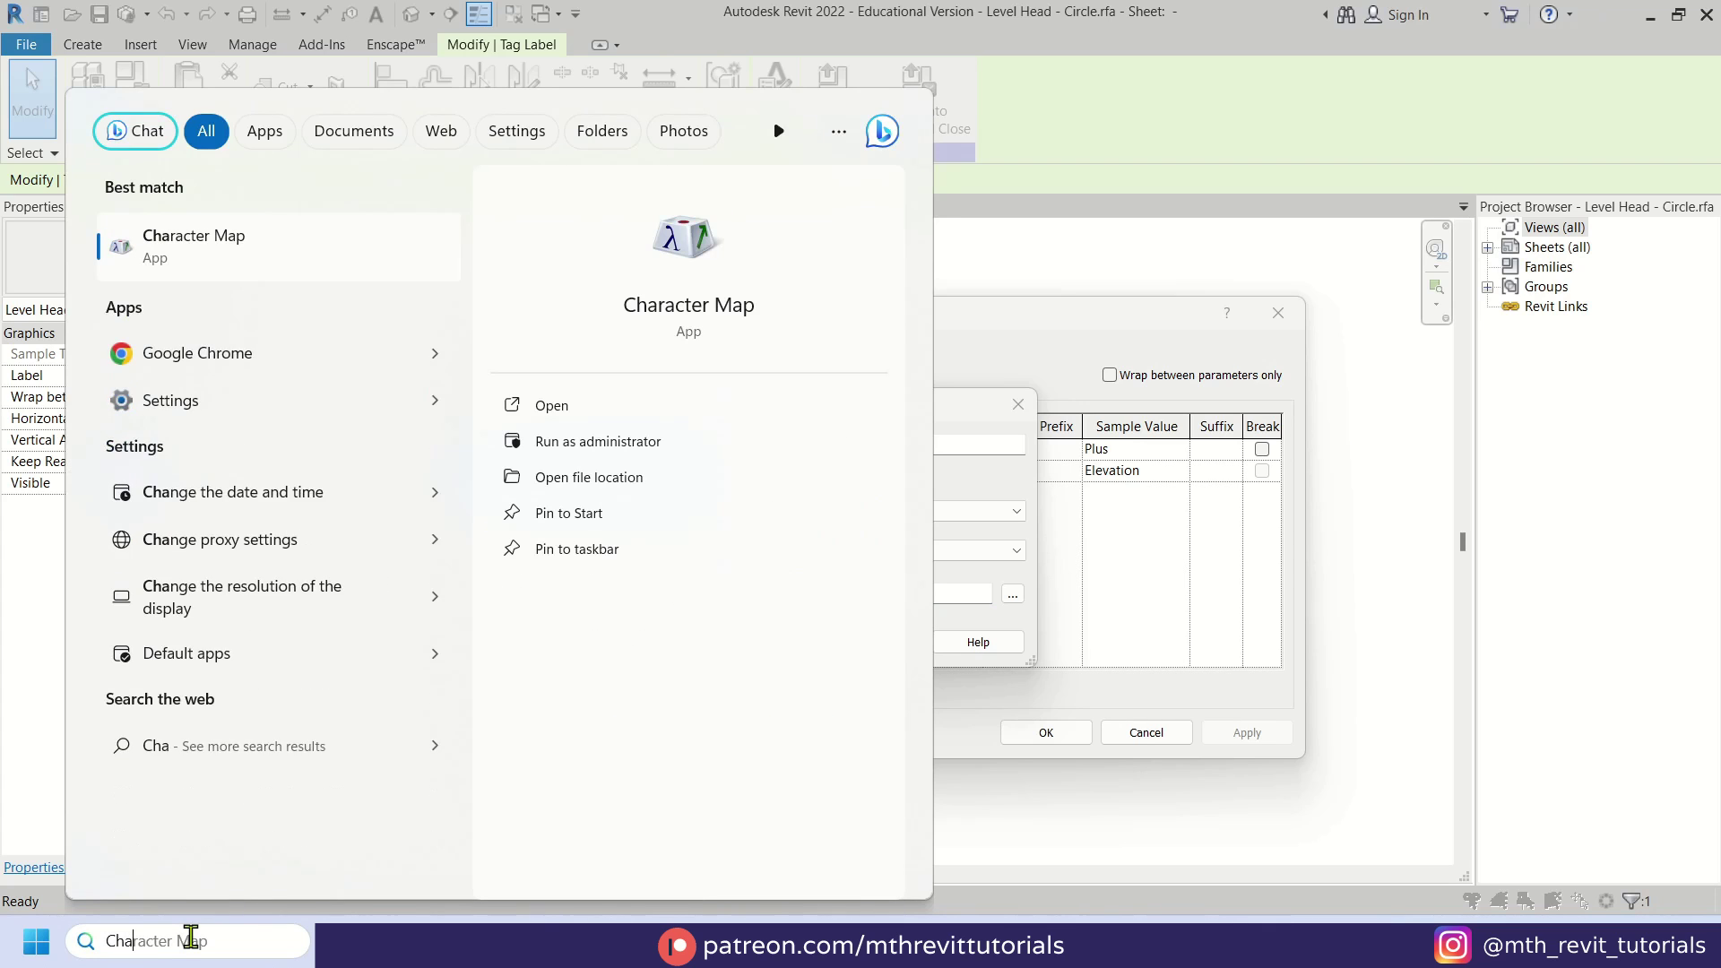
{"action": "type", "text": "racter ma"}
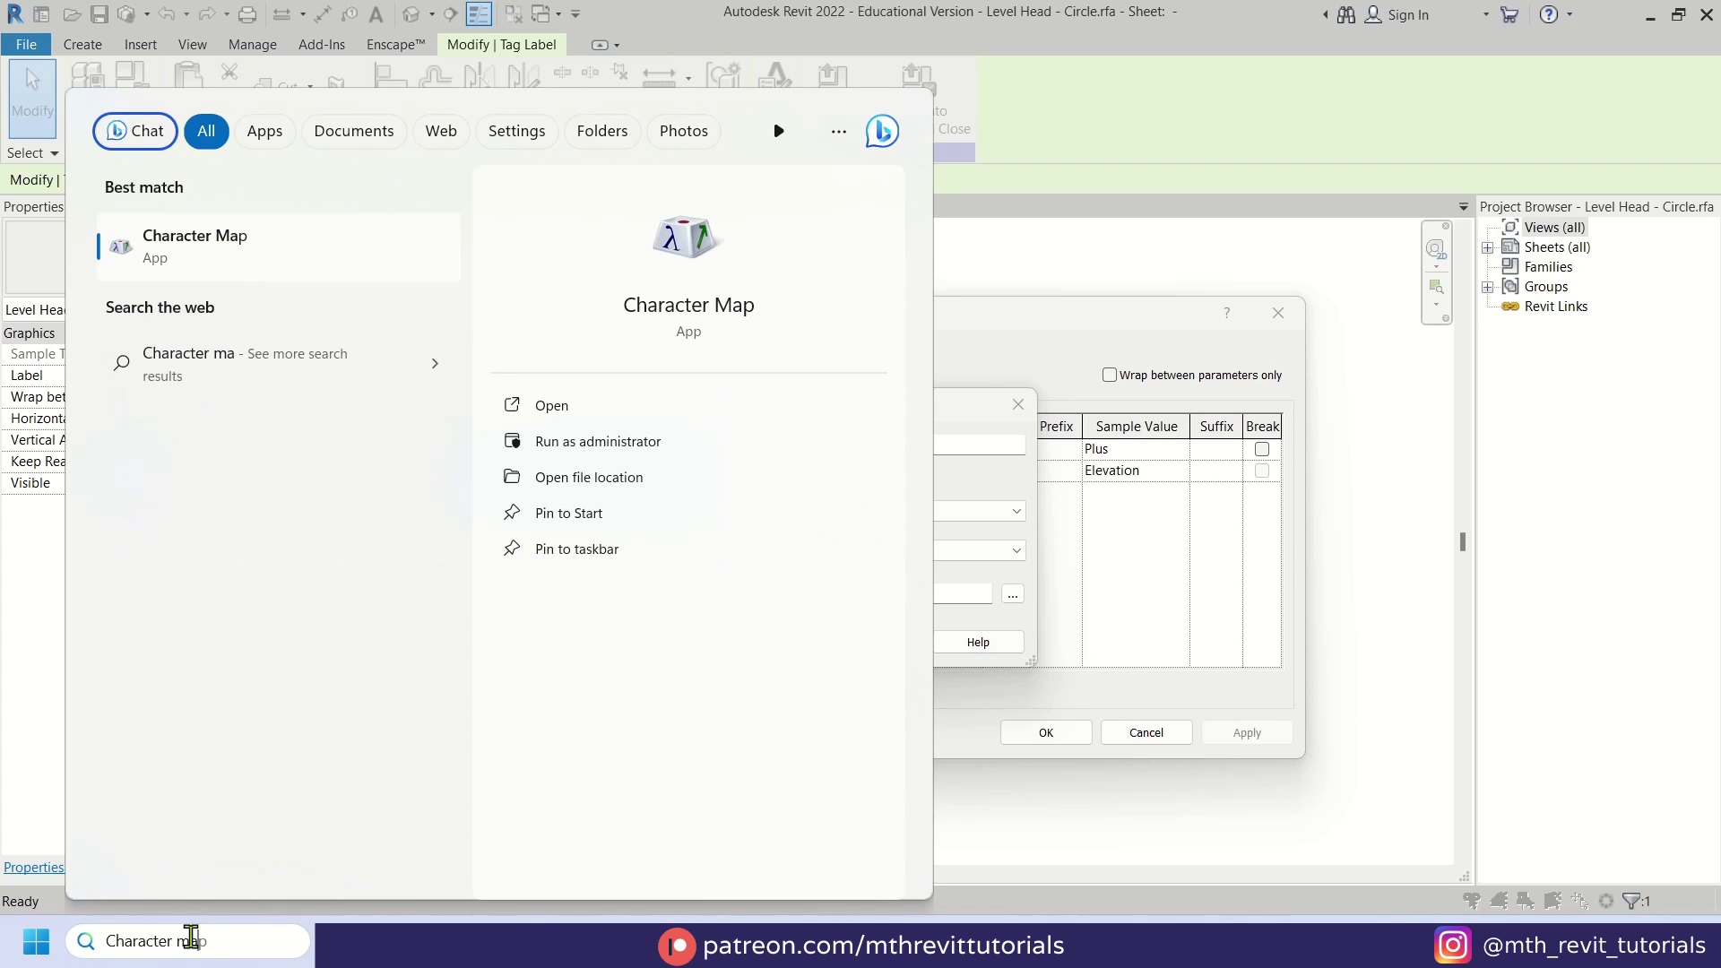
{"action": "type", "text": "p"}
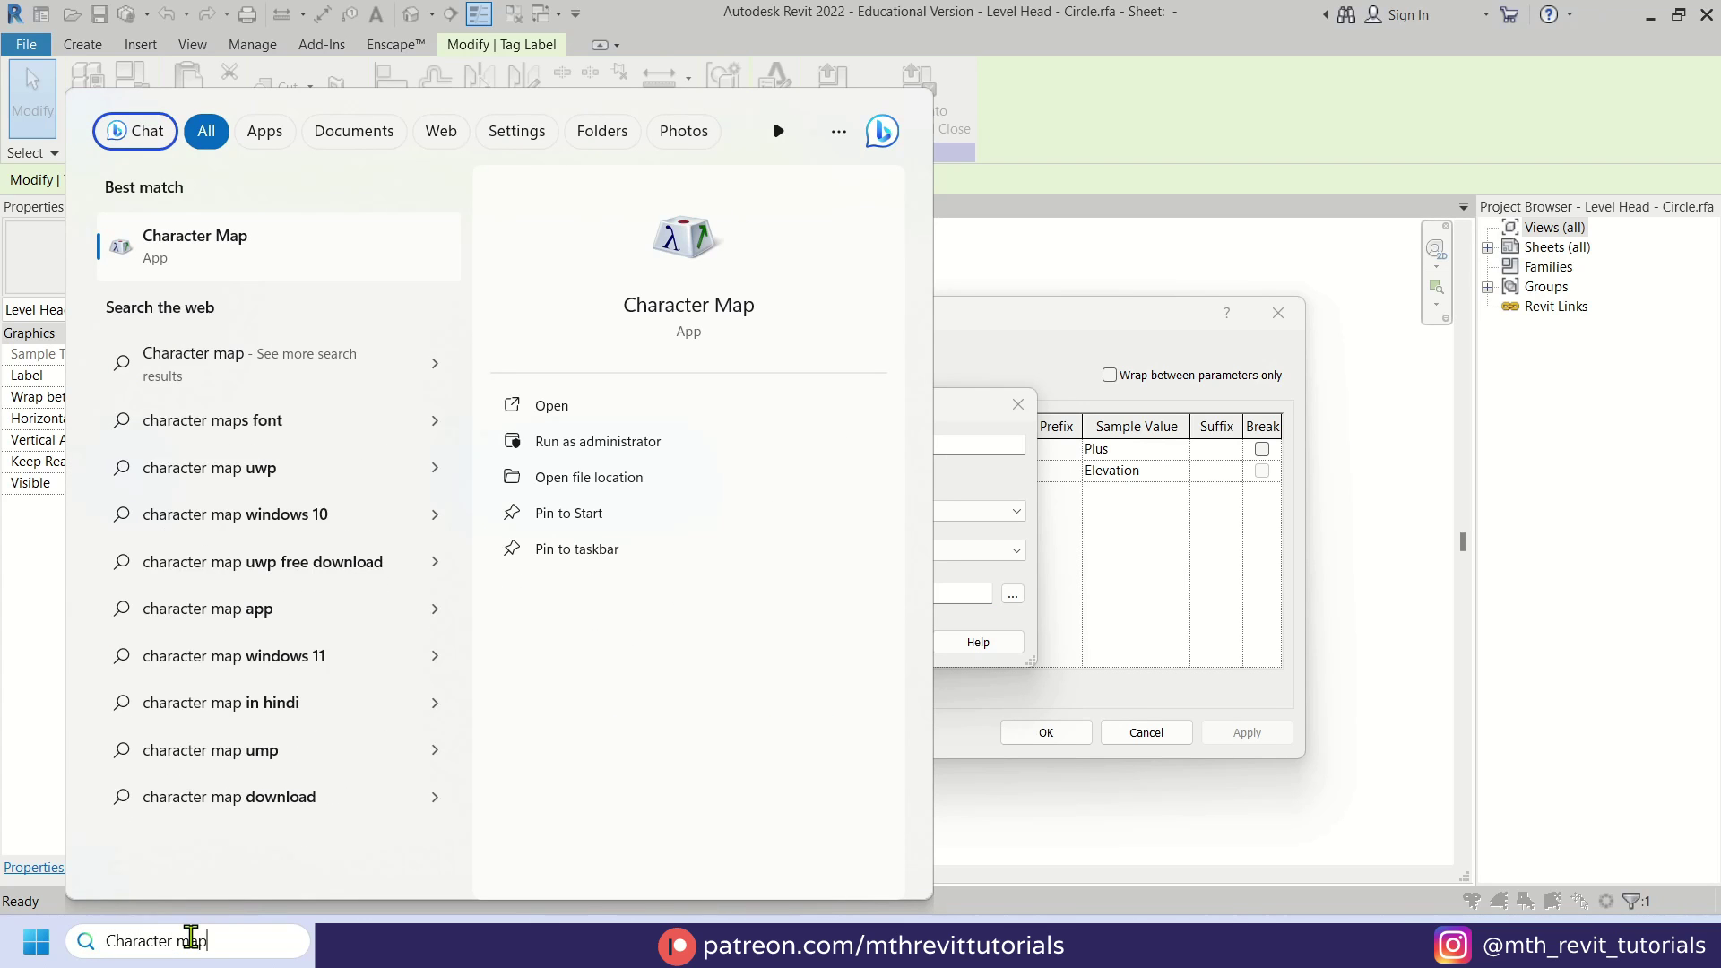
{"action": "left_click", "coordinate": [182, 258]}
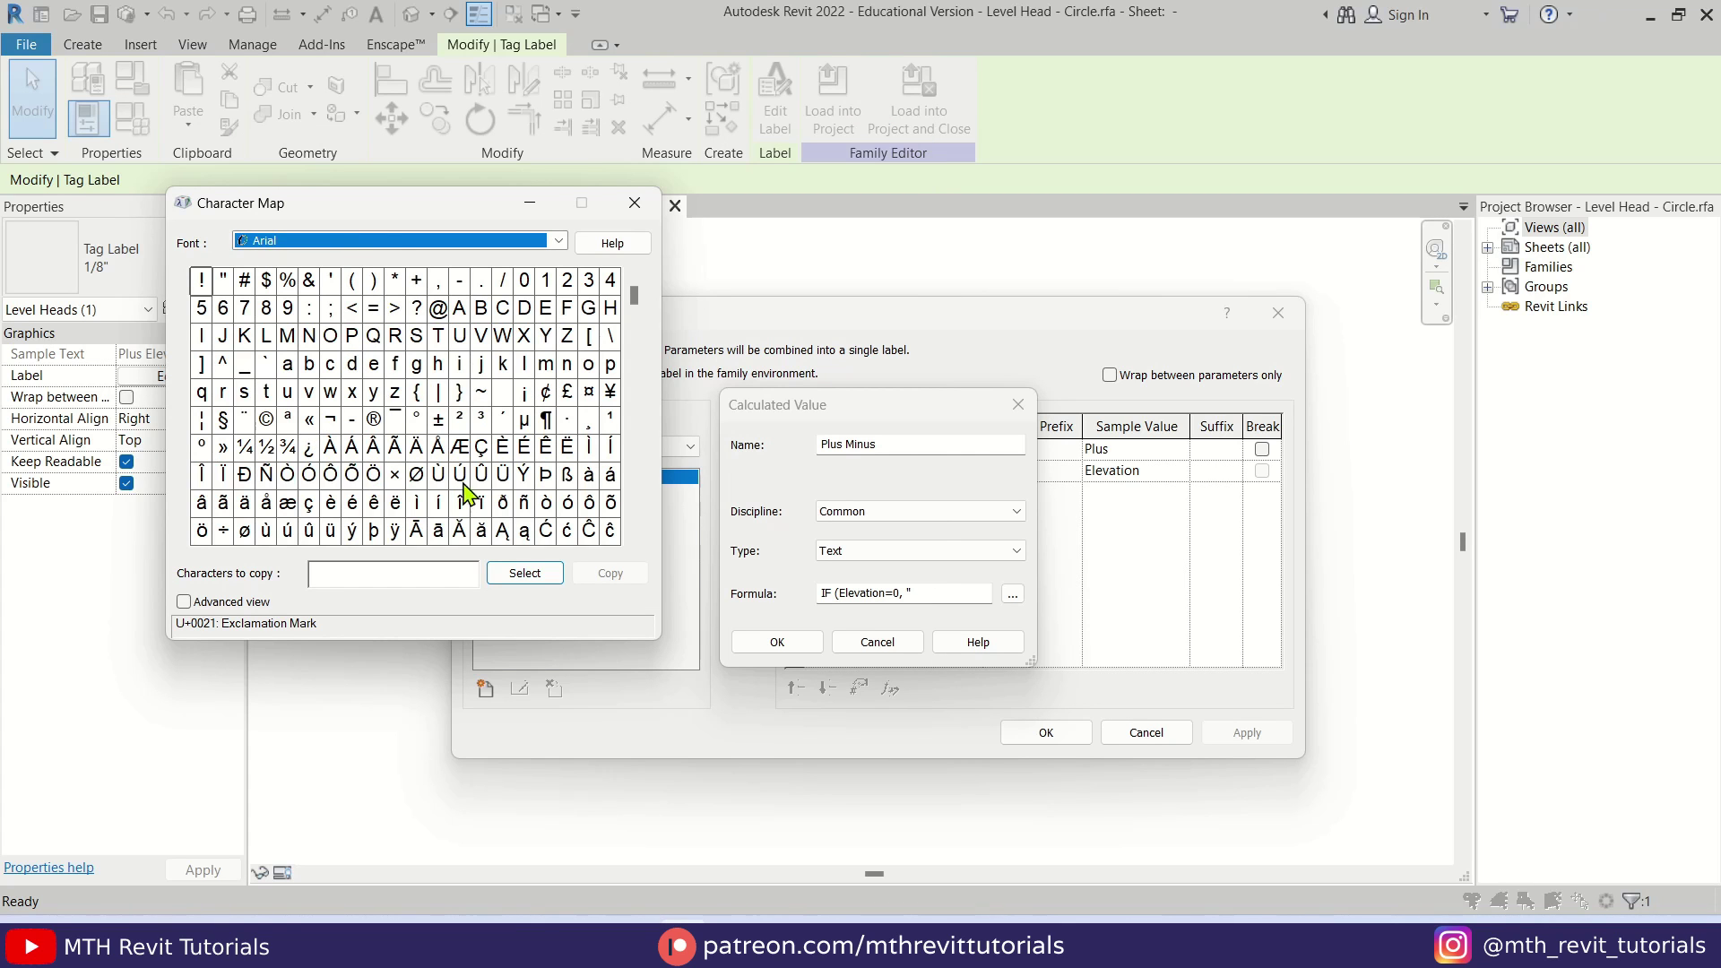
{"action": "left_click", "coordinate": [438, 421]}
{"action": "left_click", "coordinate": [524, 574]}
{"action": "left_click", "coordinate": [609, 581]}
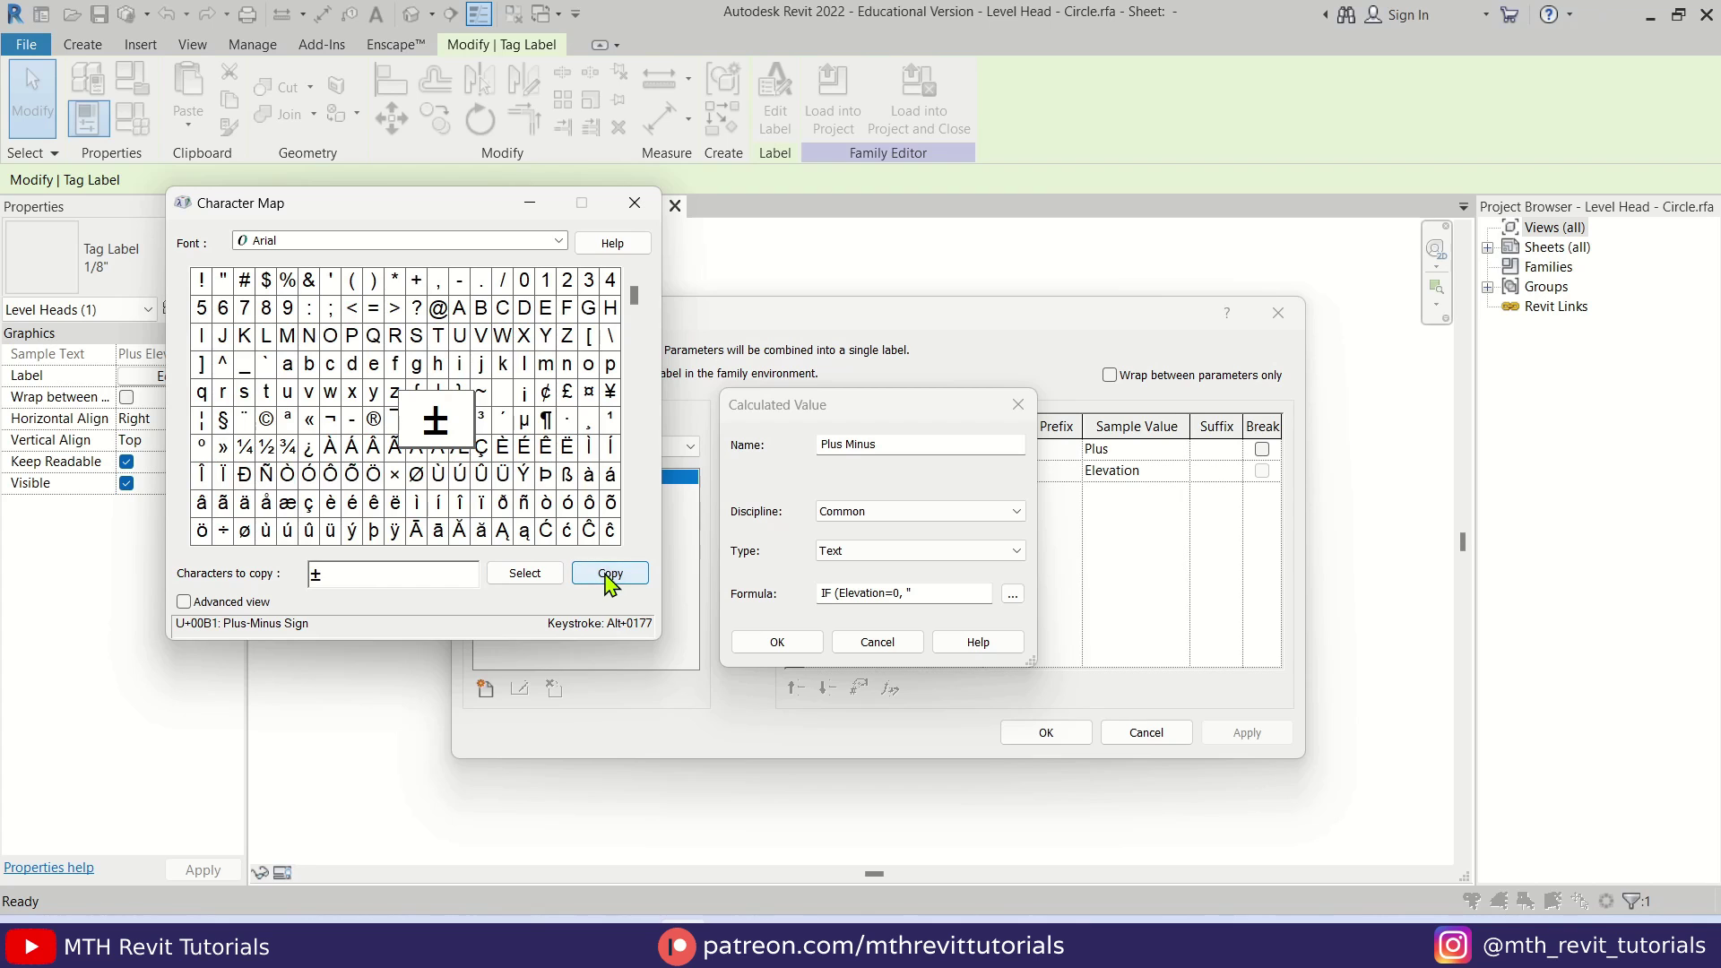
Step: Finish the Plus Minus formula with the copied "±" and an empty "" alternative, and accept the calculated value
{"action": "left_click", "coordinate": [635, 207]}
{"action": "right_click", "coordinate": [936, 592]}
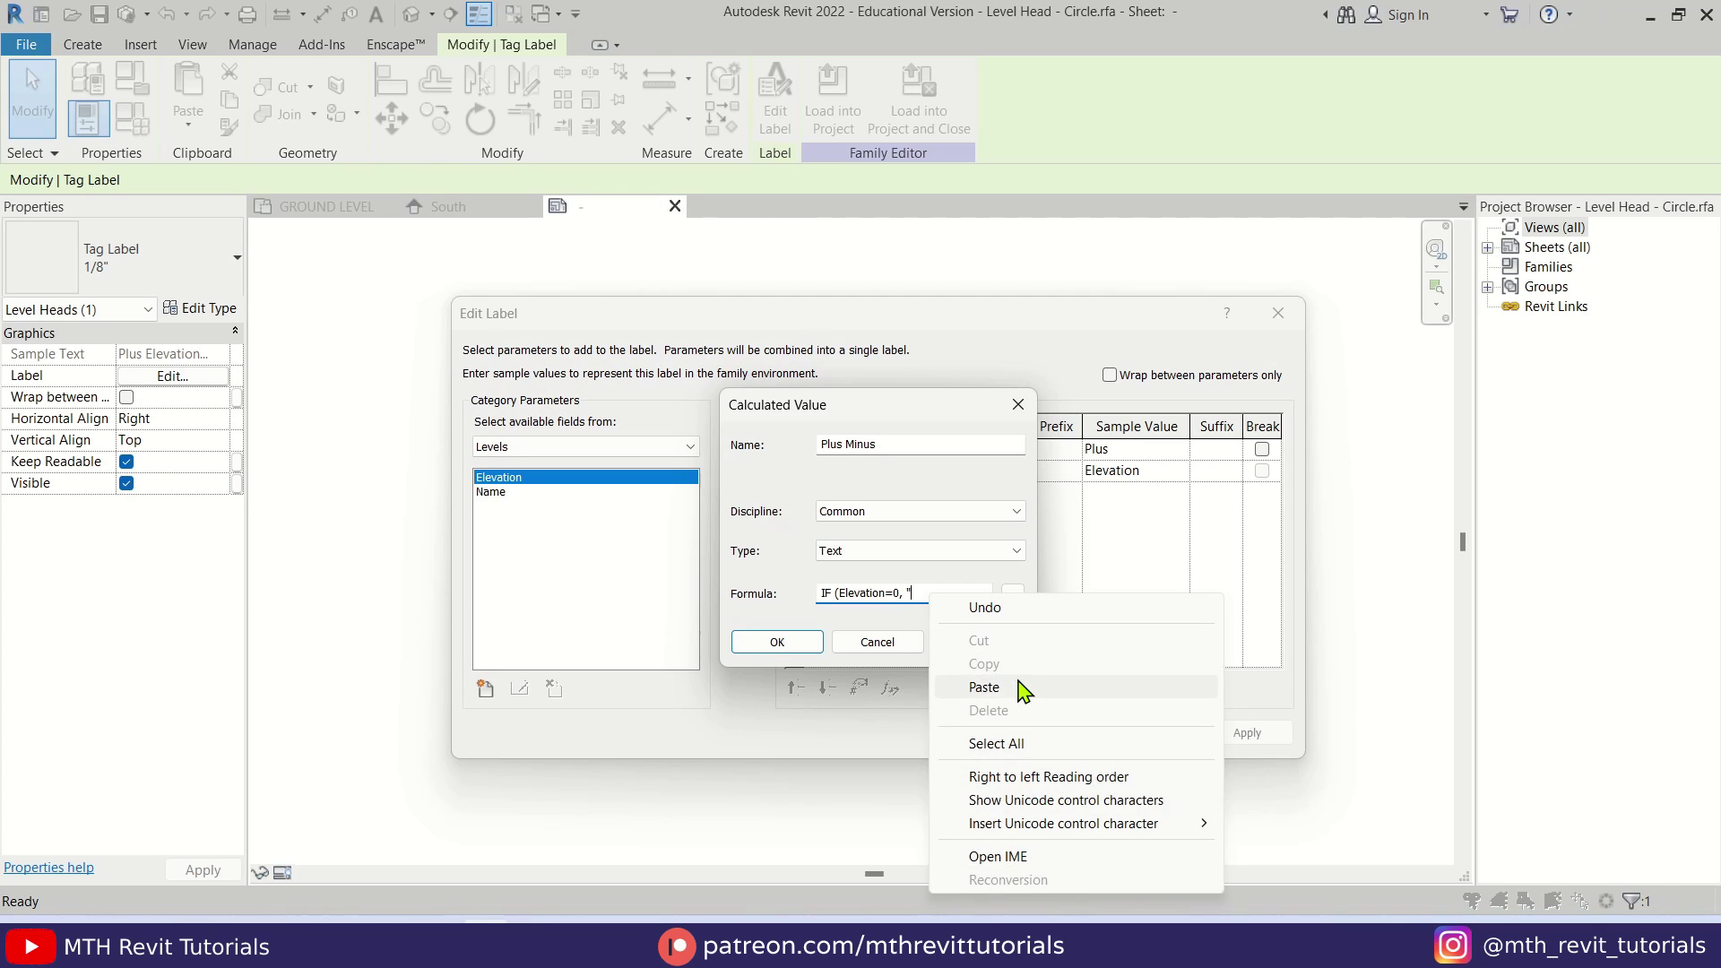
{"action": "left_click", "coordinate": [984, 687]}
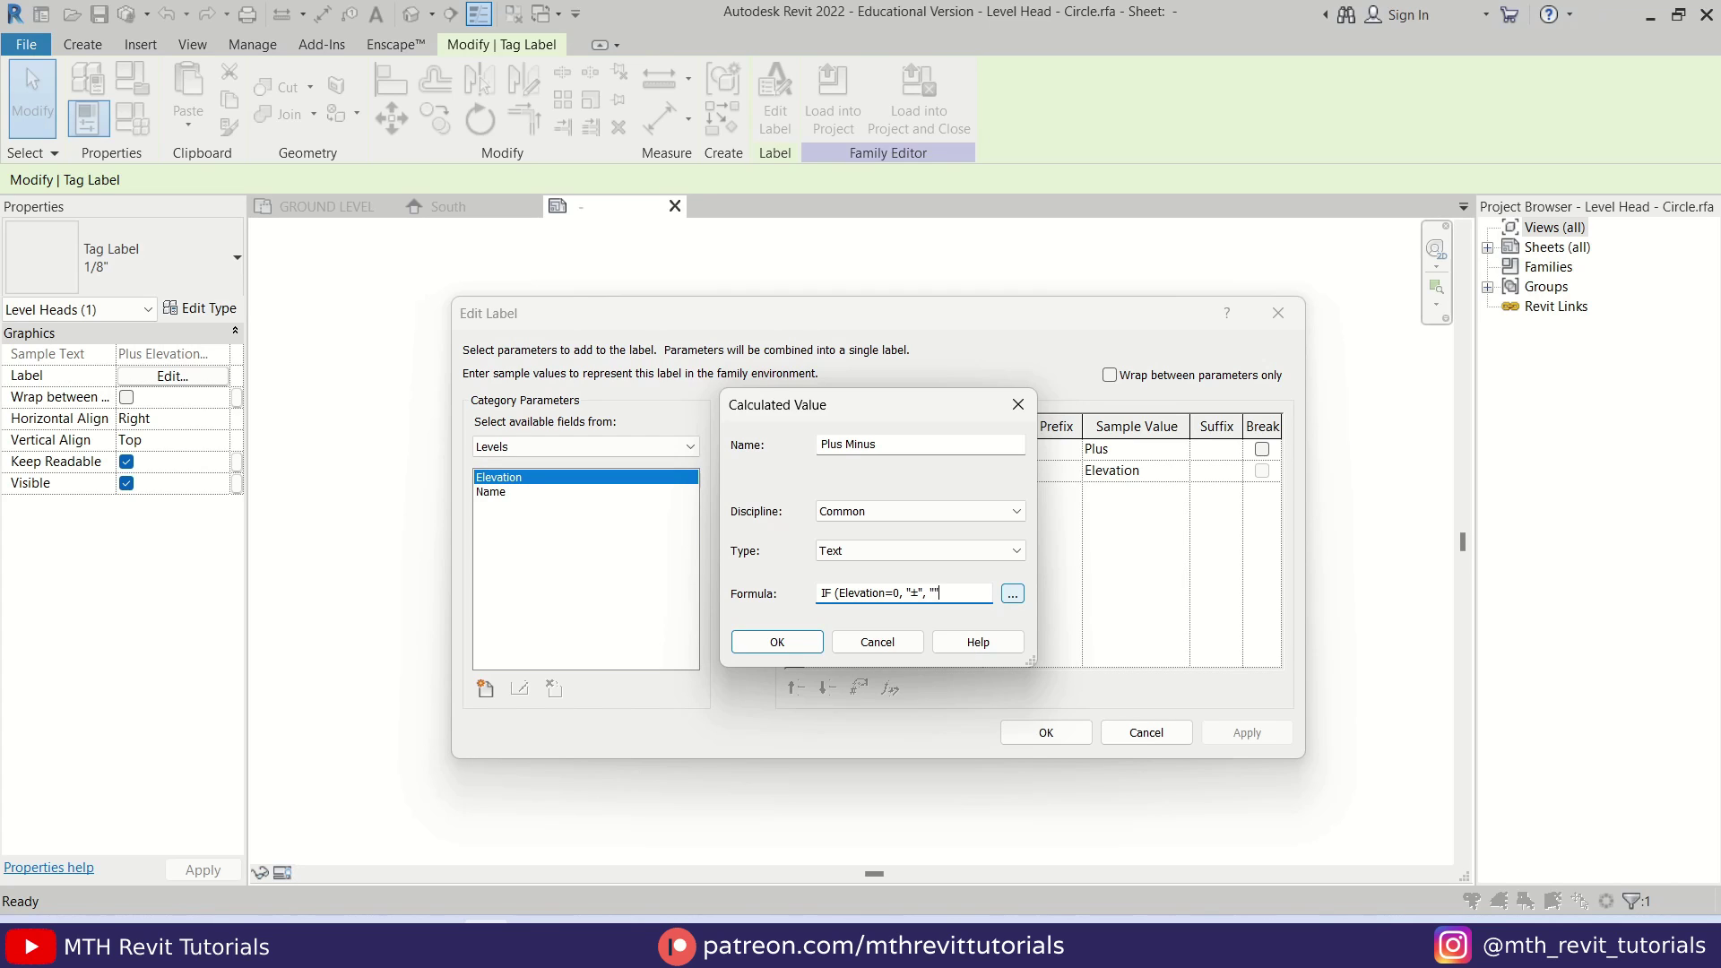
{"action": "left_click", "coordinate": [789, 642]}
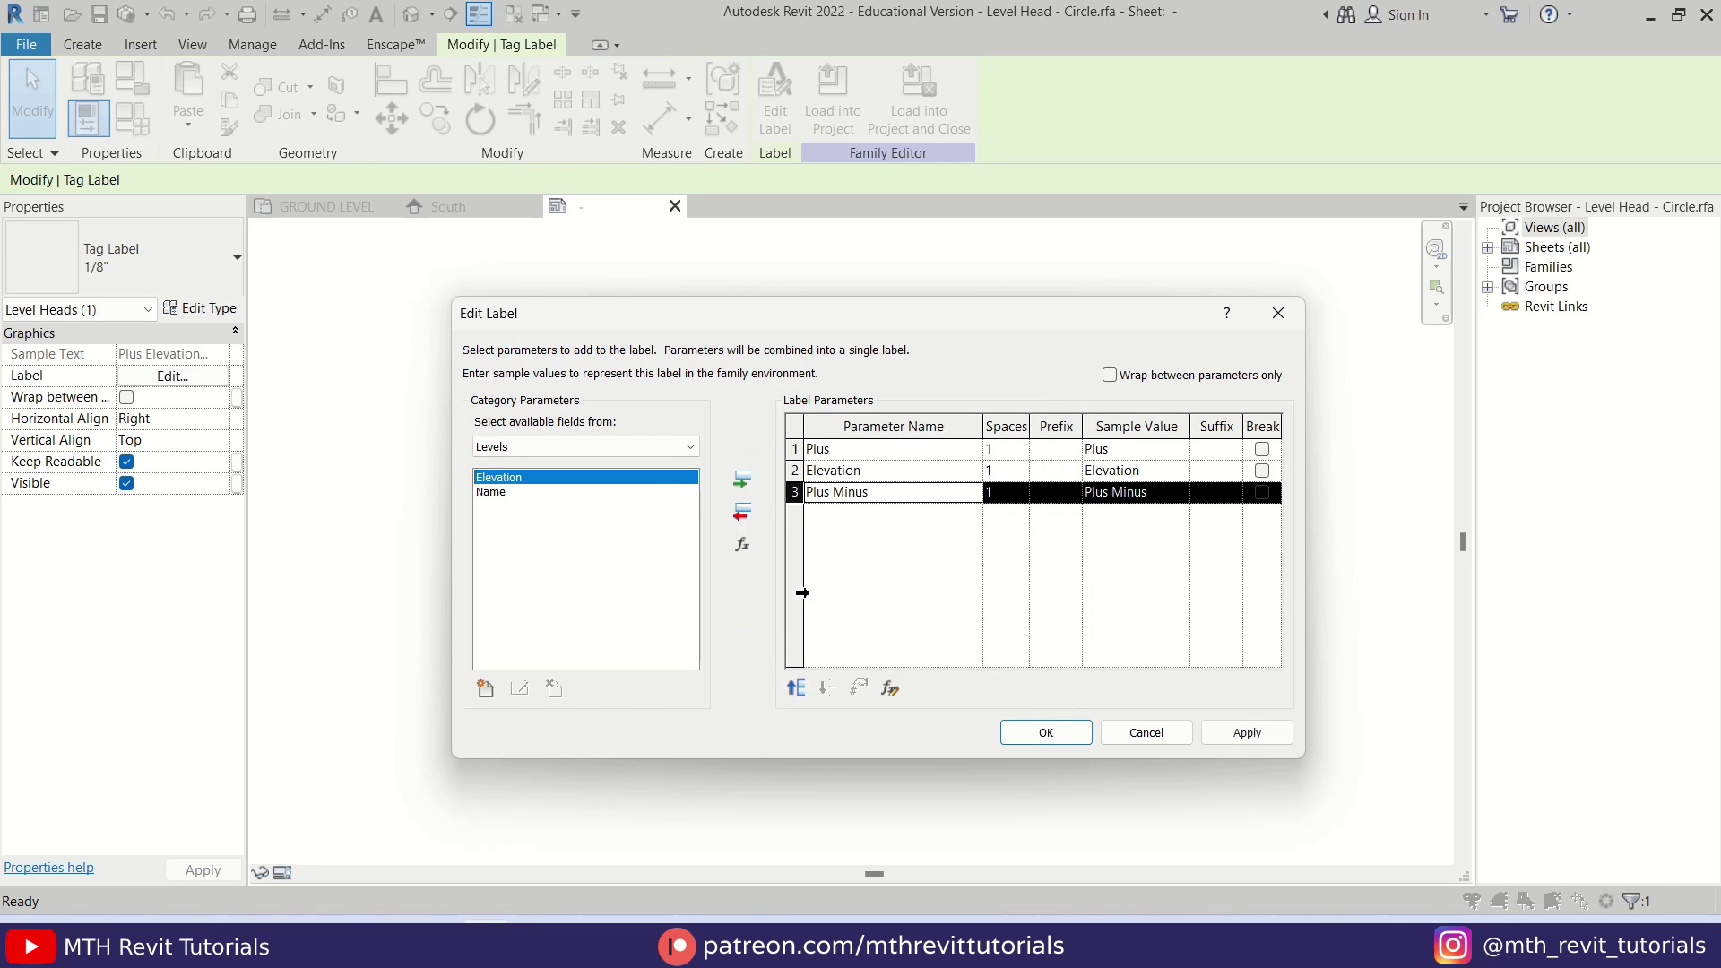
Step: Move Plus Minus ahead of Elevation in the label and reload the family, overwriting the existing version and its parameter values
{"action": "left_click", "coordinate": [796, 687]}
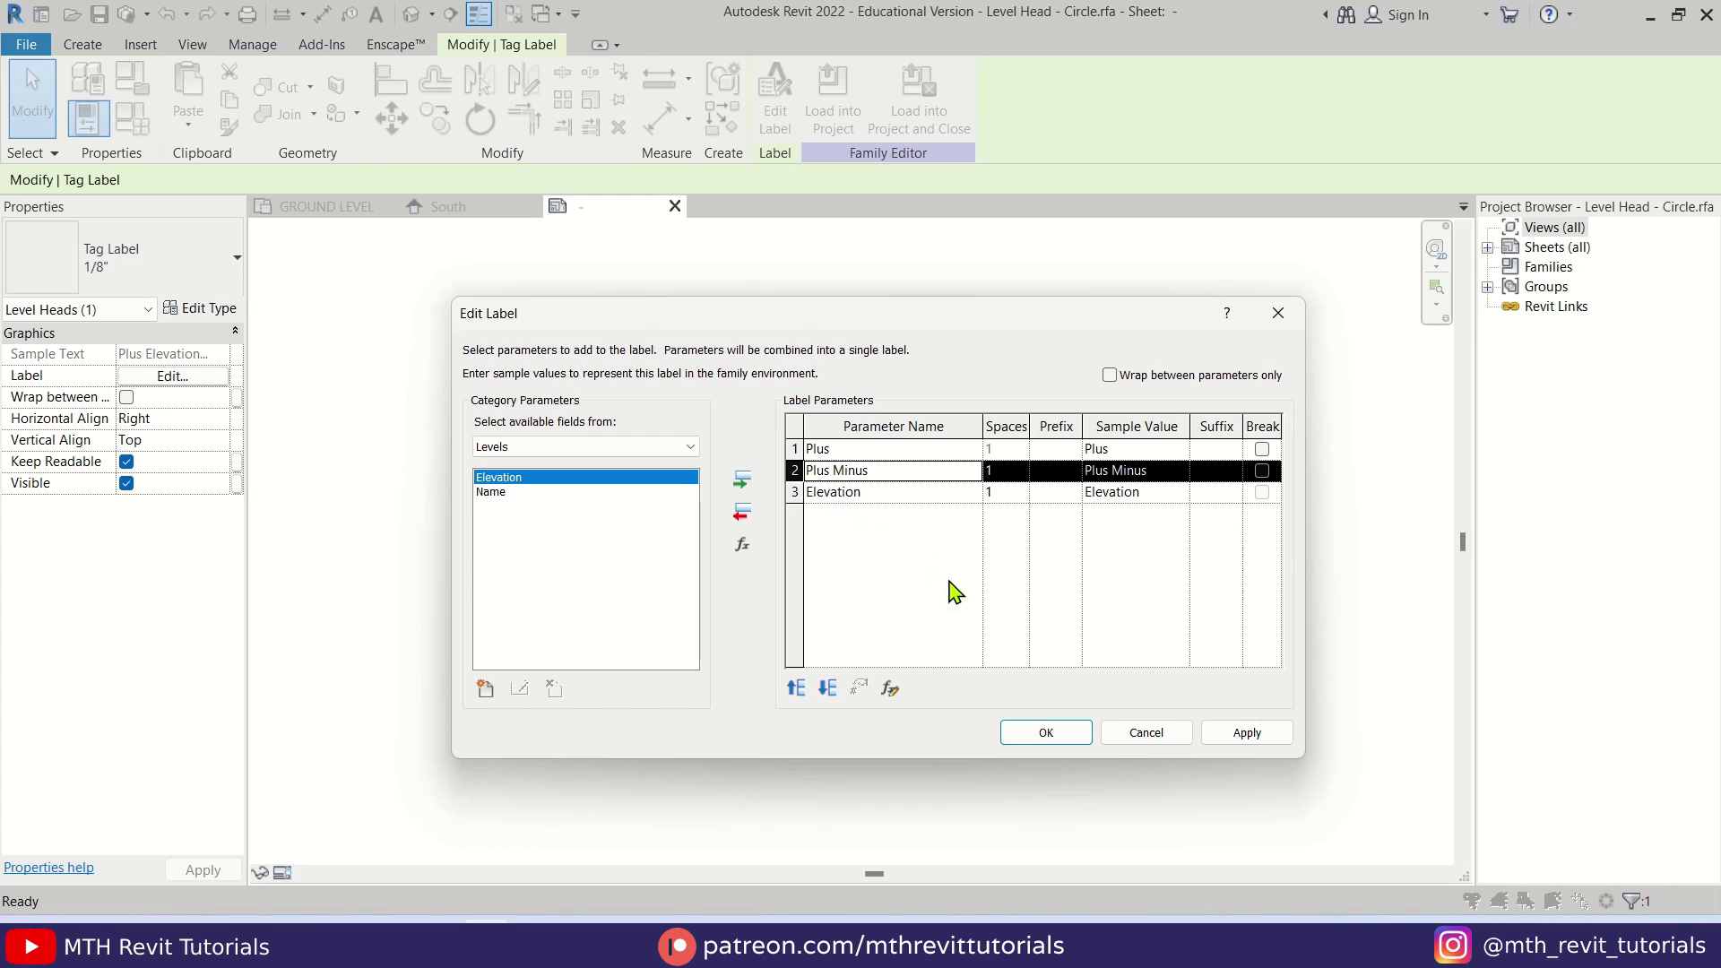
{"action": "left_click", "coordinate": [1040, 738]}
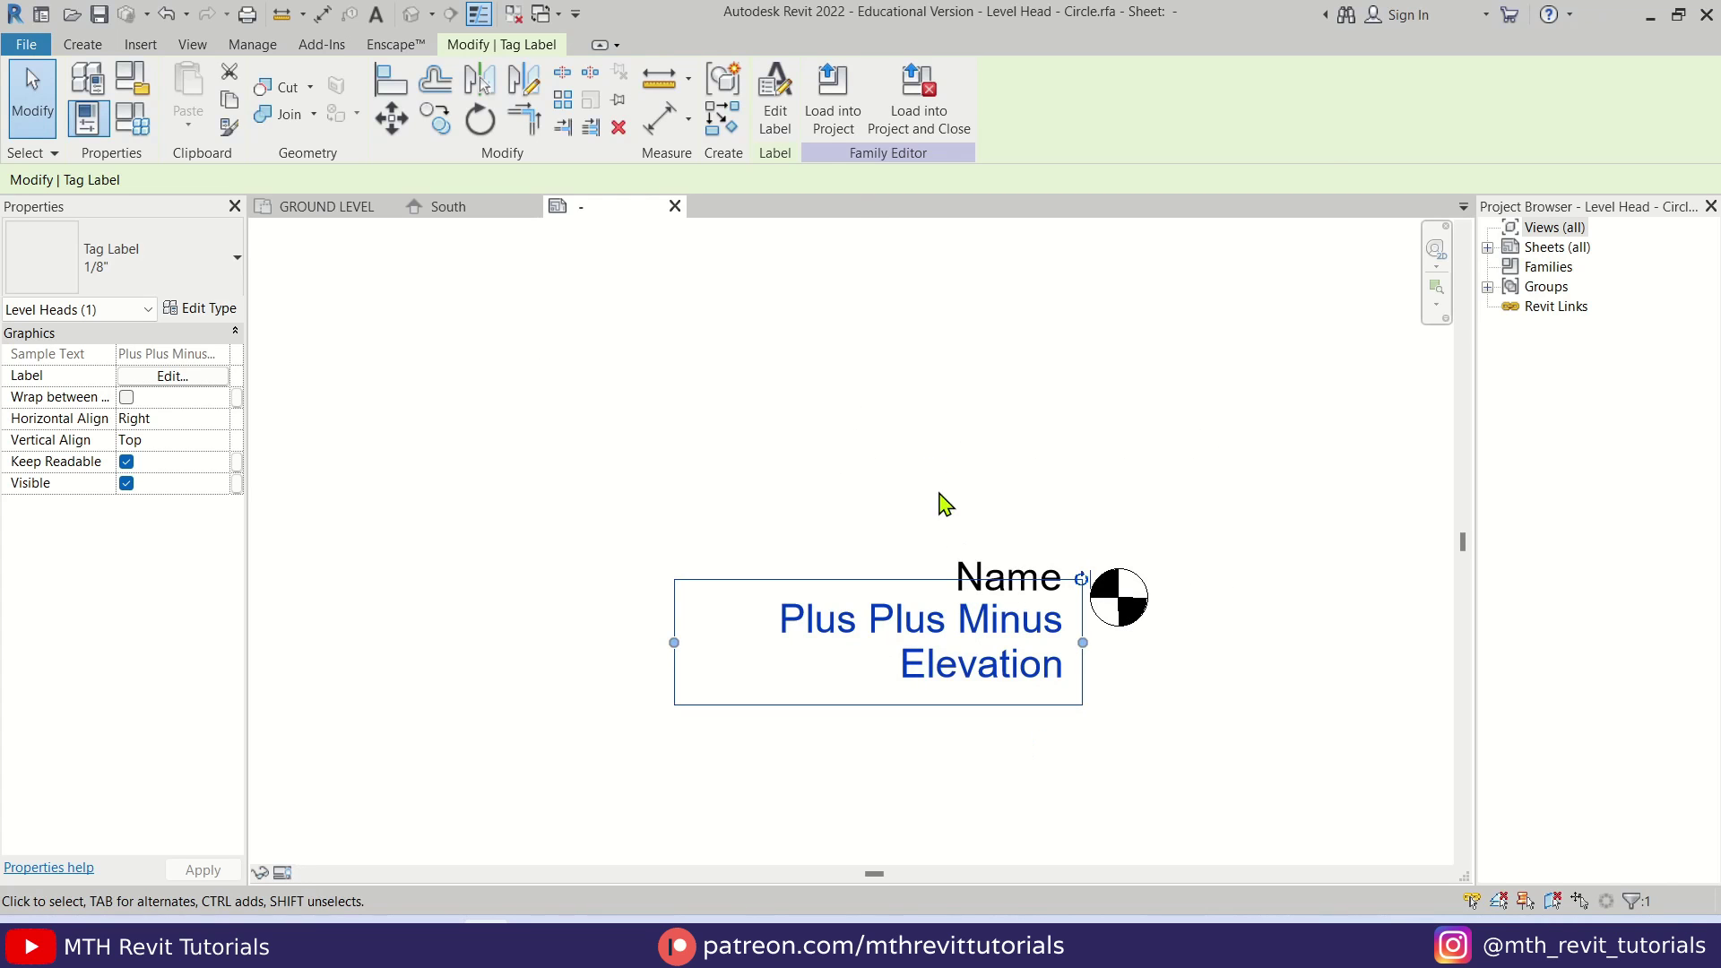
{"action": "left_click", "coordinate": [833, 112]}
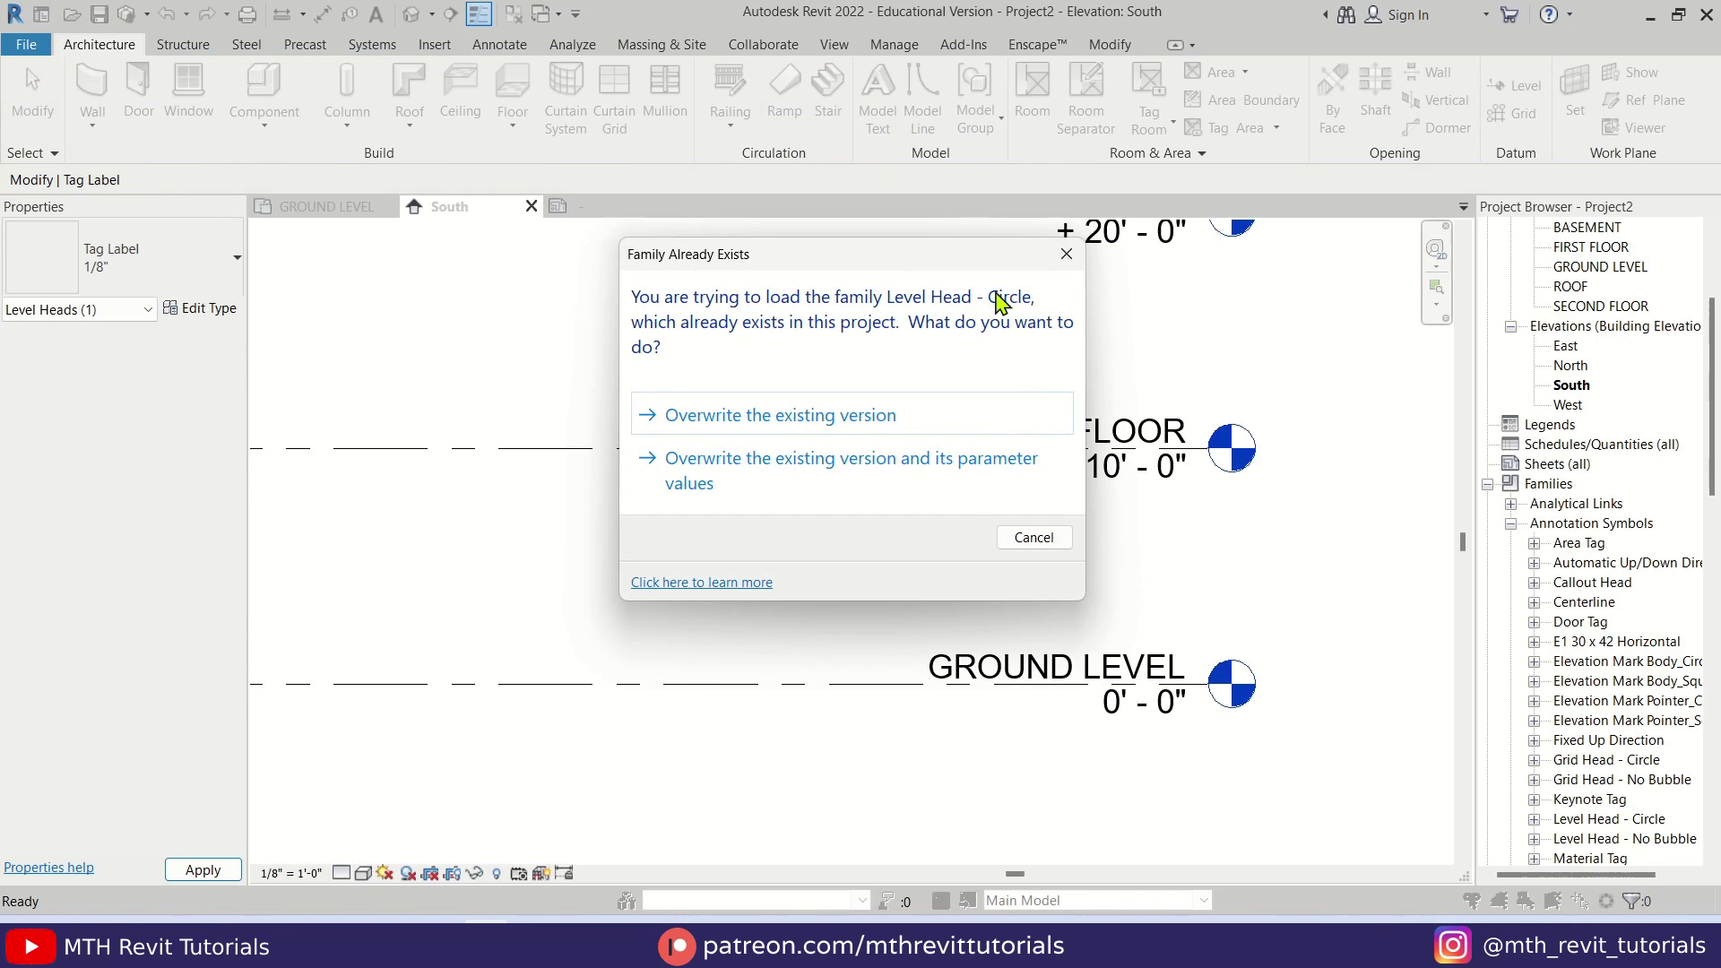
{"action": "left_click", "coordinate": [722, 485]}
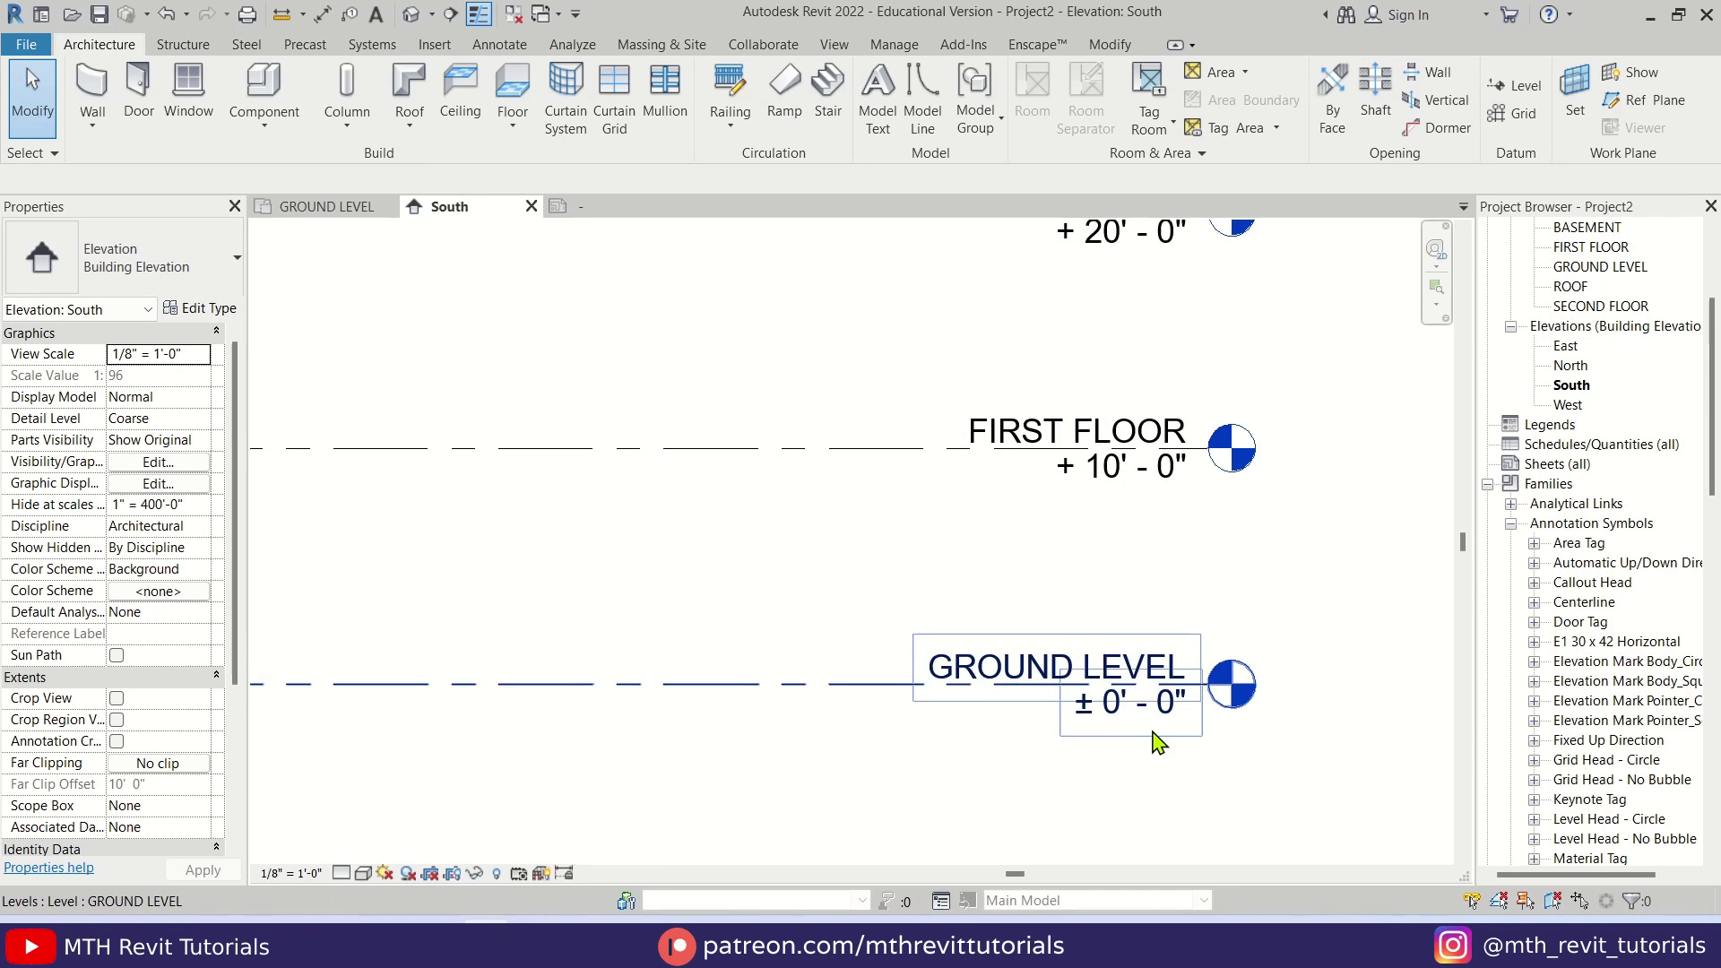
{"action": "scroll", "coordinate": [1152, 741], "scroll_direction": "up", "scroll_amount": 2}
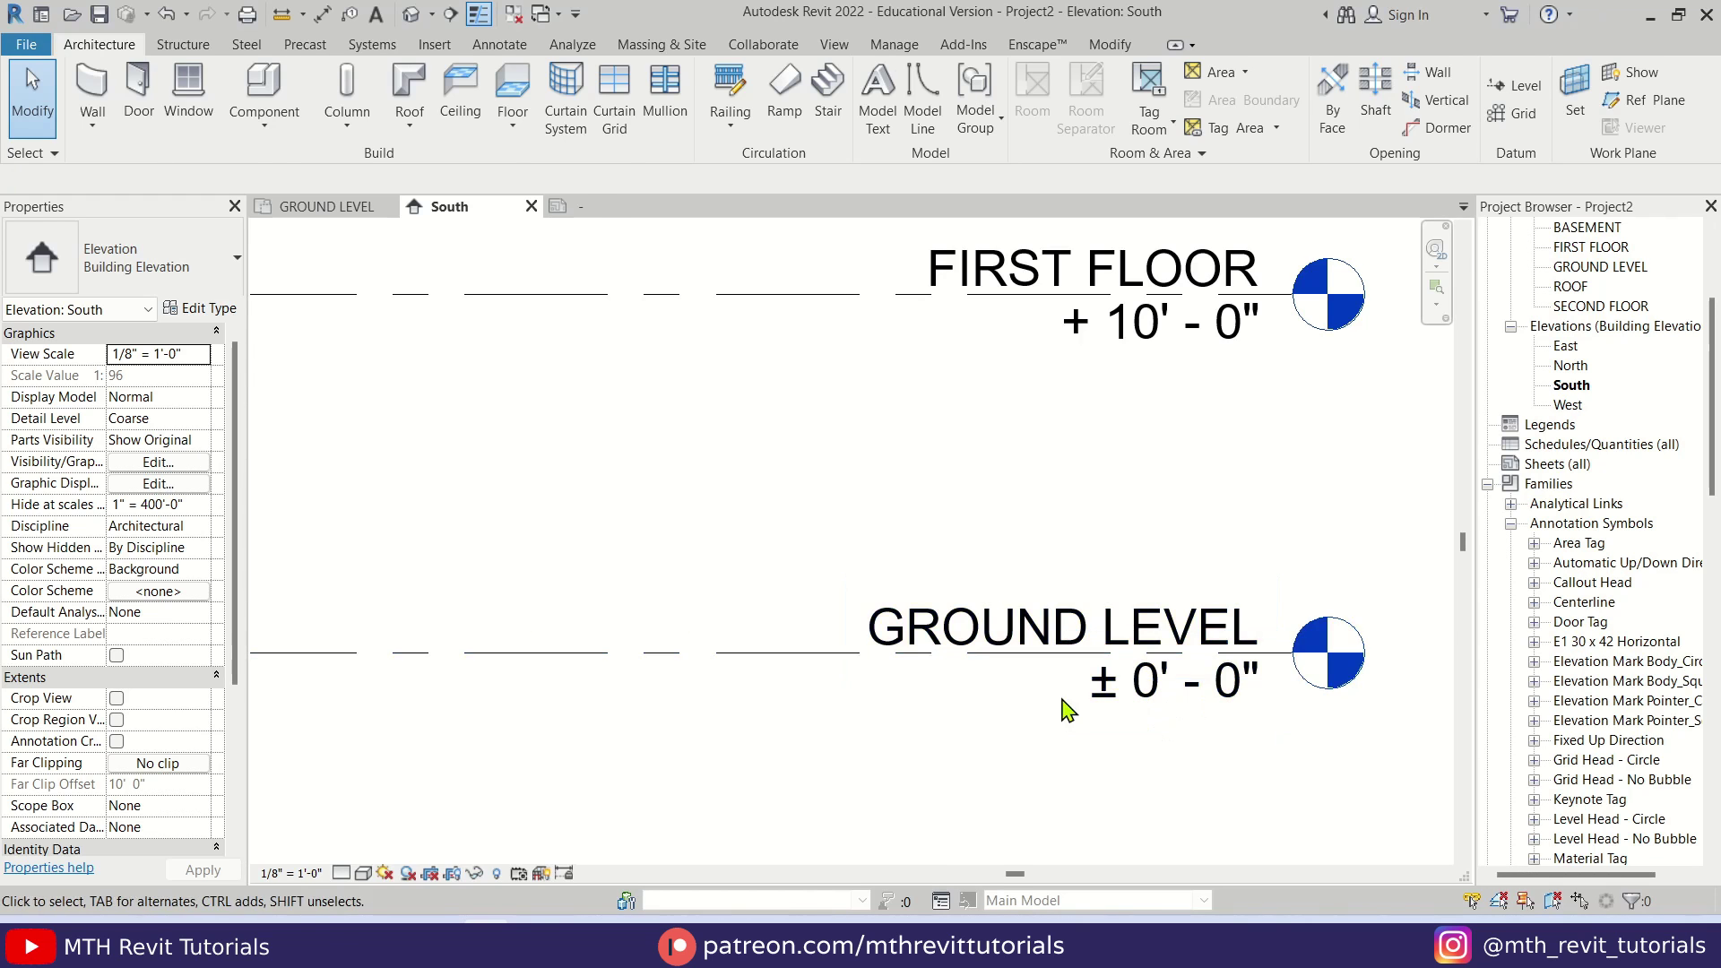
Step: Start a calculated value named Plus with type Text in the Elevation label of the new level head family
{"action": "key", "text": "ctrl+Tab"}
{"action": "left_click", "coordinate": [630, 536]}
{"action": "left_click", "coordinate": [750, 549]}
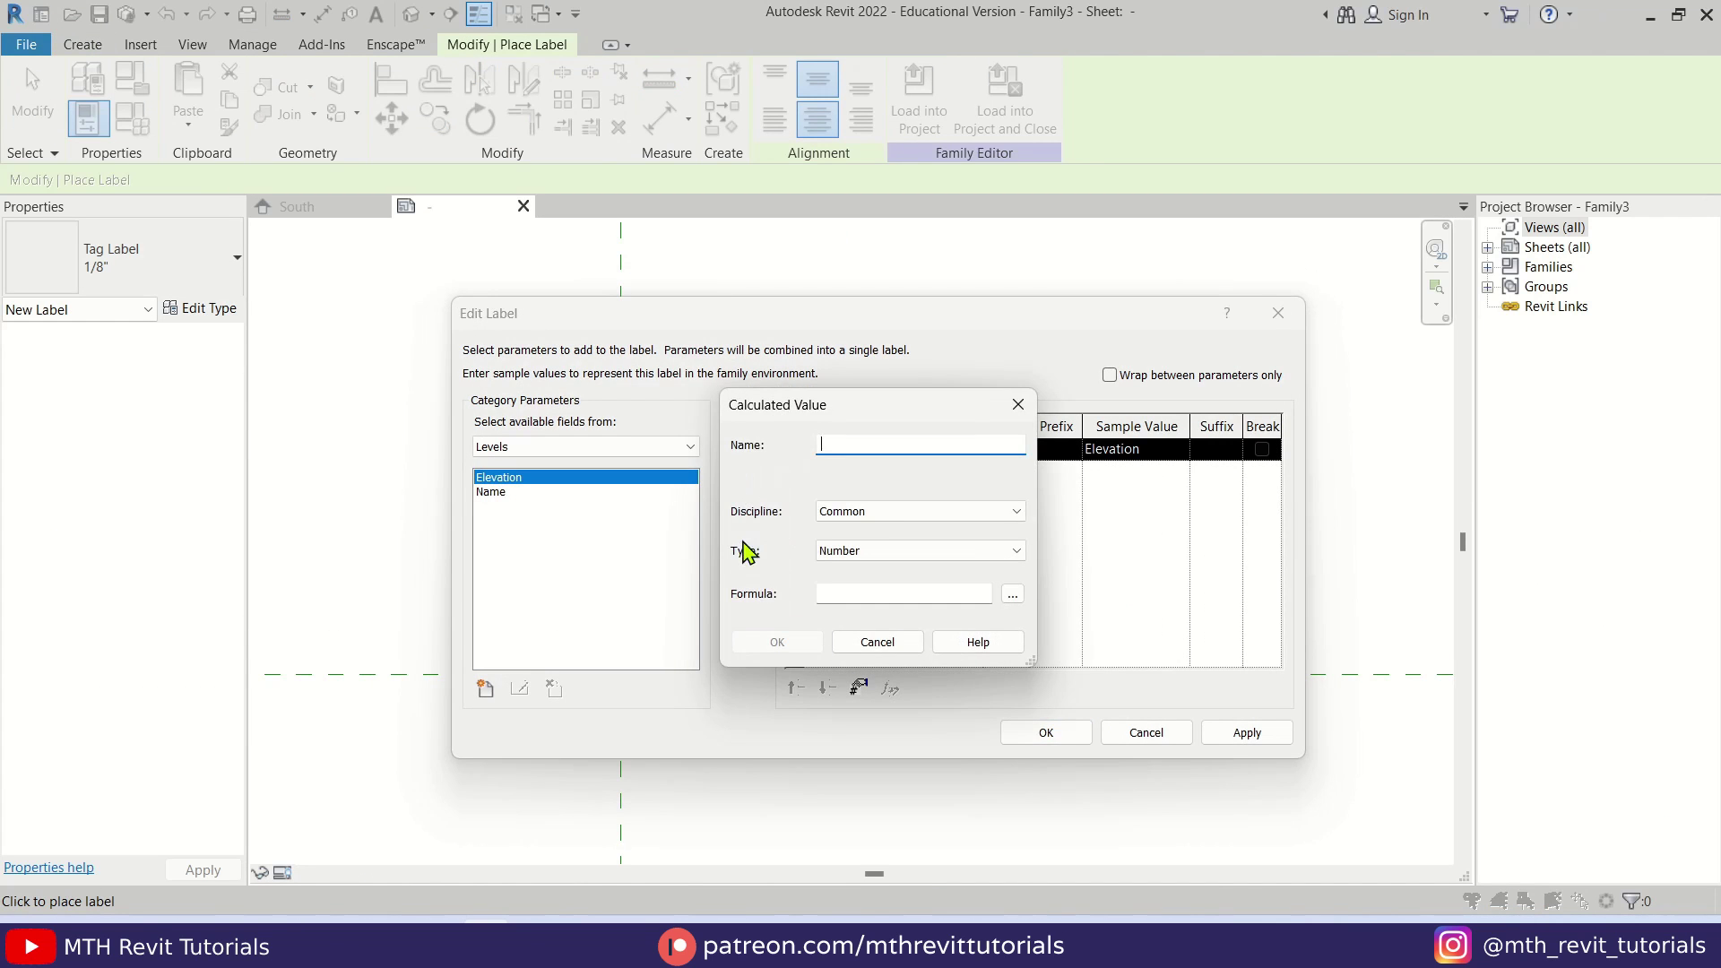
{"action": "type", "text": "Plus"}
{"action": "left_click", "coordinate": [921, 550]}
{"action": "left_click", "coordinate": [838, 567]}
{"action": "left_click", "coordinate": [888, 592]}
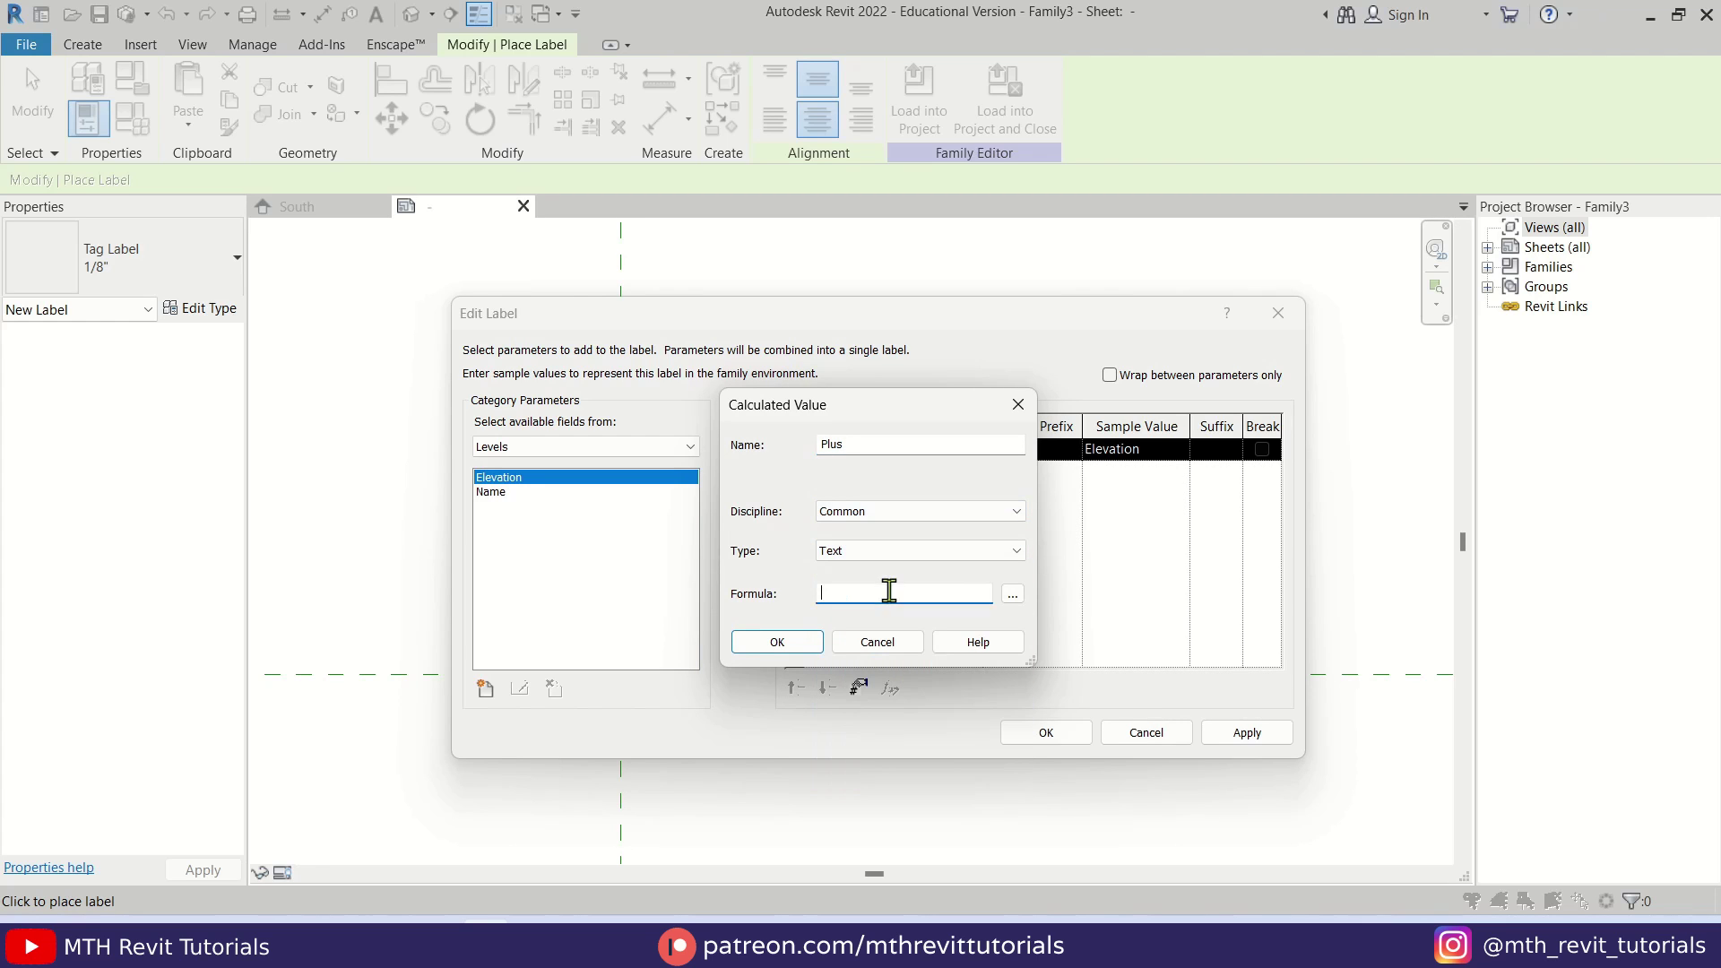
Step: Set the Plus formula to IF(Elevation>0,"+","") using the Elevation field, and move Plus ahead of Elevation
{"action": "left_click", "coordinate": [1013, 594]}
{"action": "left_click", "coordinate": [860, 380]}
{"action": "left_click", "coordinate": [934, 615]}
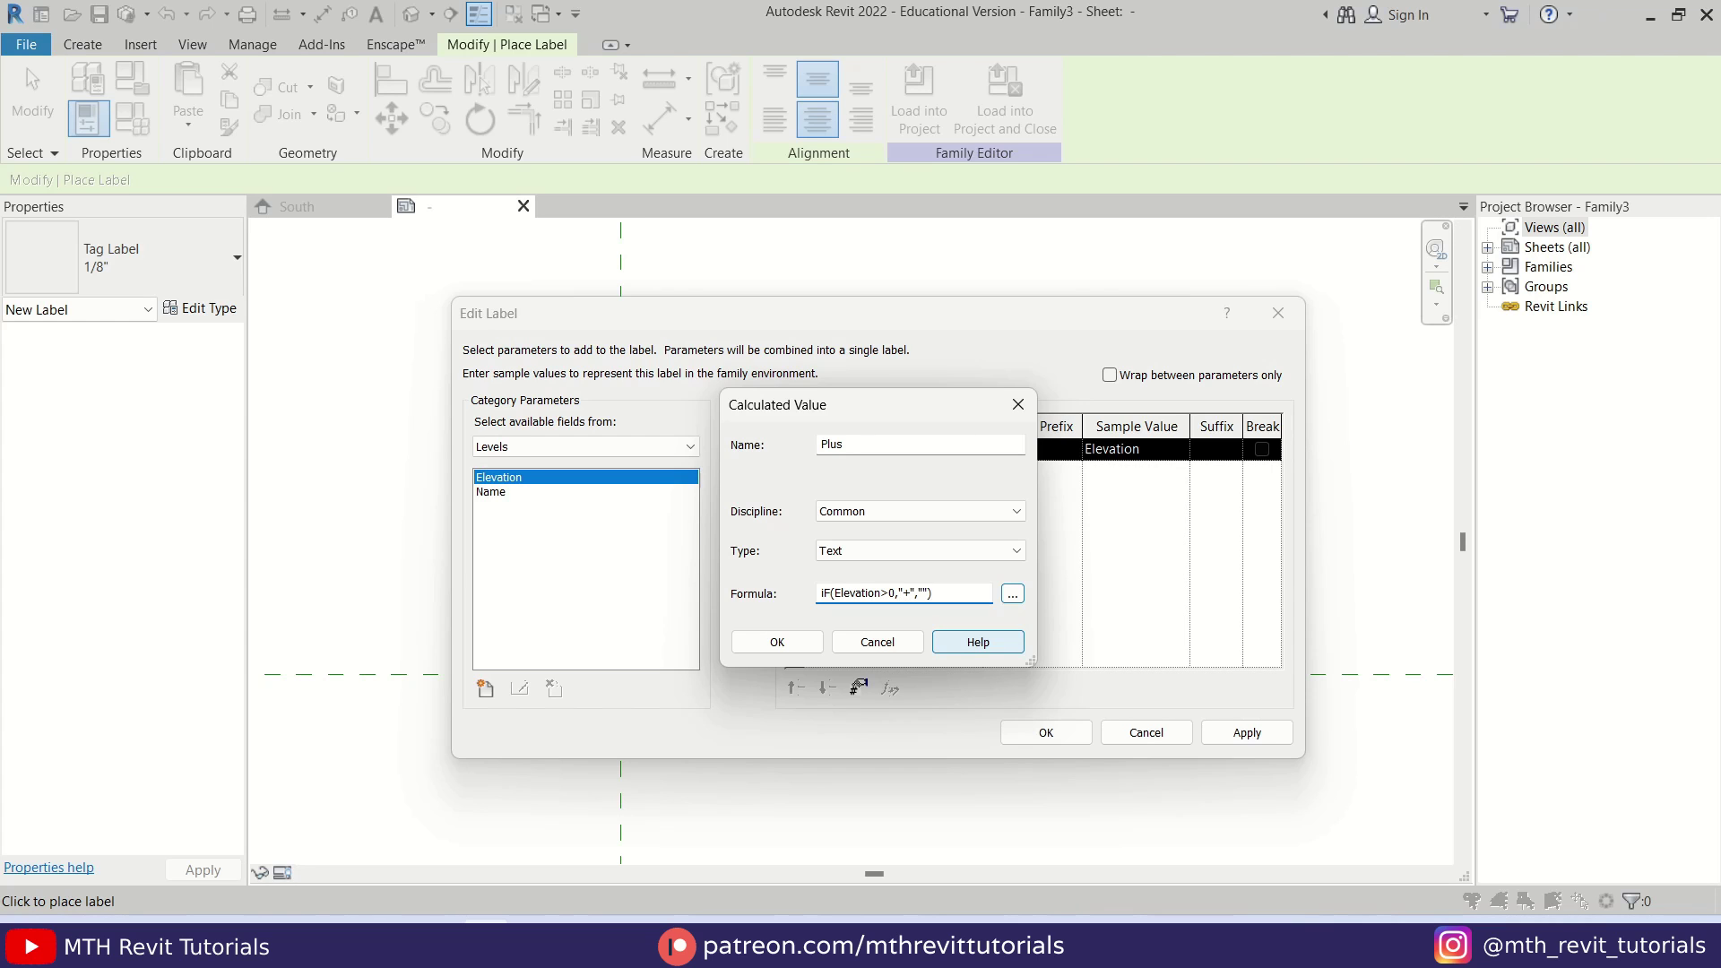
{"action": "left_click", "coordinate": [777, 642]}
{"action": "left_click", "coordinate": [795, 687]}
Step: Start a second calculated value named Plus Minus with type Text in the same label
{"action": "left_click", "coordinate": [749, 549]}
{"action": "type", "text": "Plus Minus"}
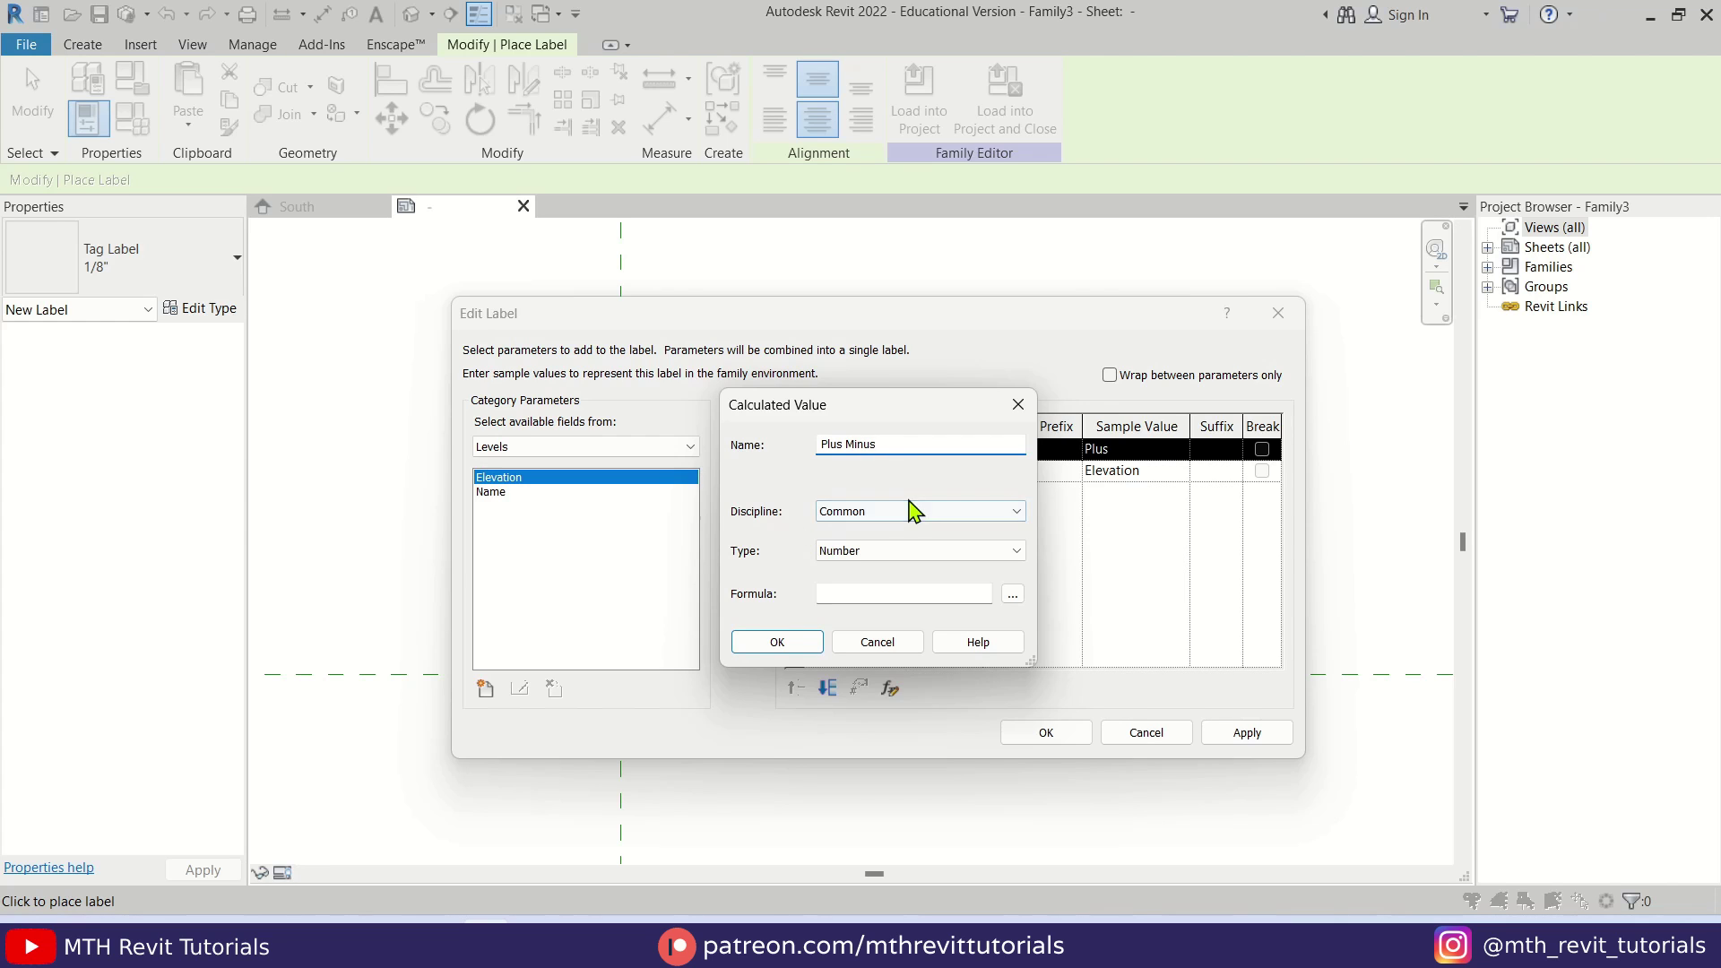
{"action": "left_click", "coordinate": [915, 551]}
{"action": "left_click", "coordinate": [834, 565]}
{"action": "left_click", "coordinate": [851, 593]}
Step: Give Plus Minus an IF formula returning "±" when Elevation=0, order it between Plus and Elevation, and accept the label
{"action": "left_click", "coordinate": [1013, 594]}
{"action": "left_click", "coordinate": [860, 376]}
{"action": "left_click", "coordinate": [930, 615]}
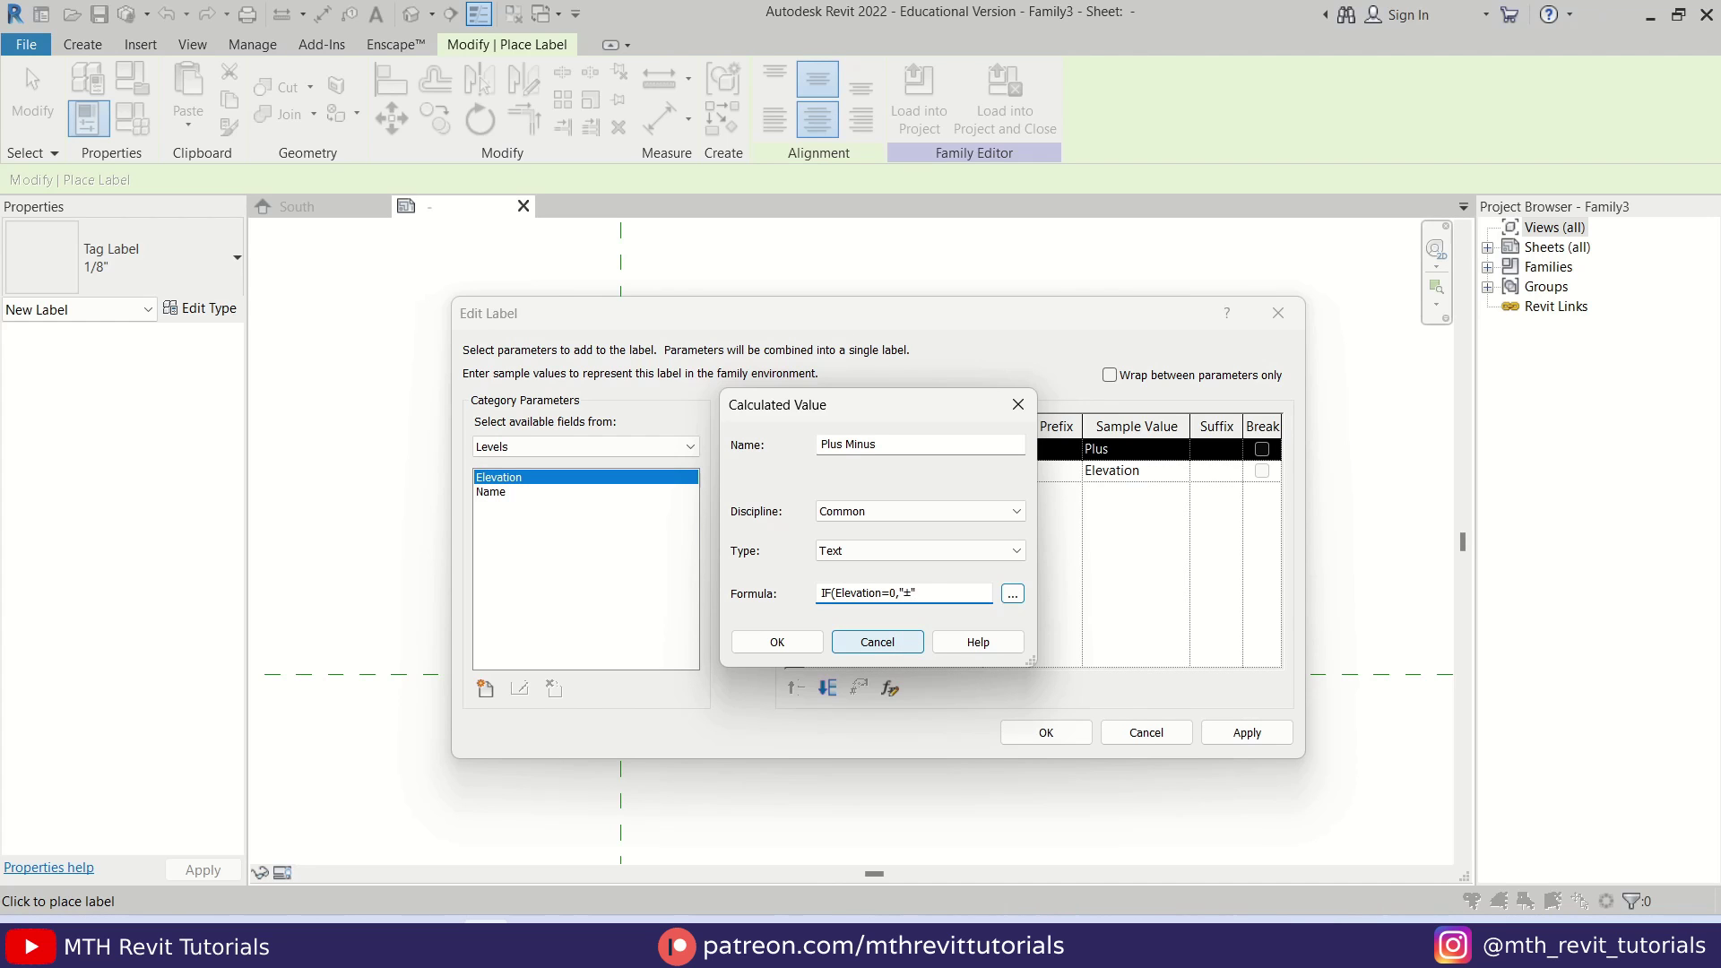
{"action": "key", "text": "Return"}
{"action": "left_click", "coordinate": [827, 688]}
{"action": "left_click", "coordinate": [1046, 732]}
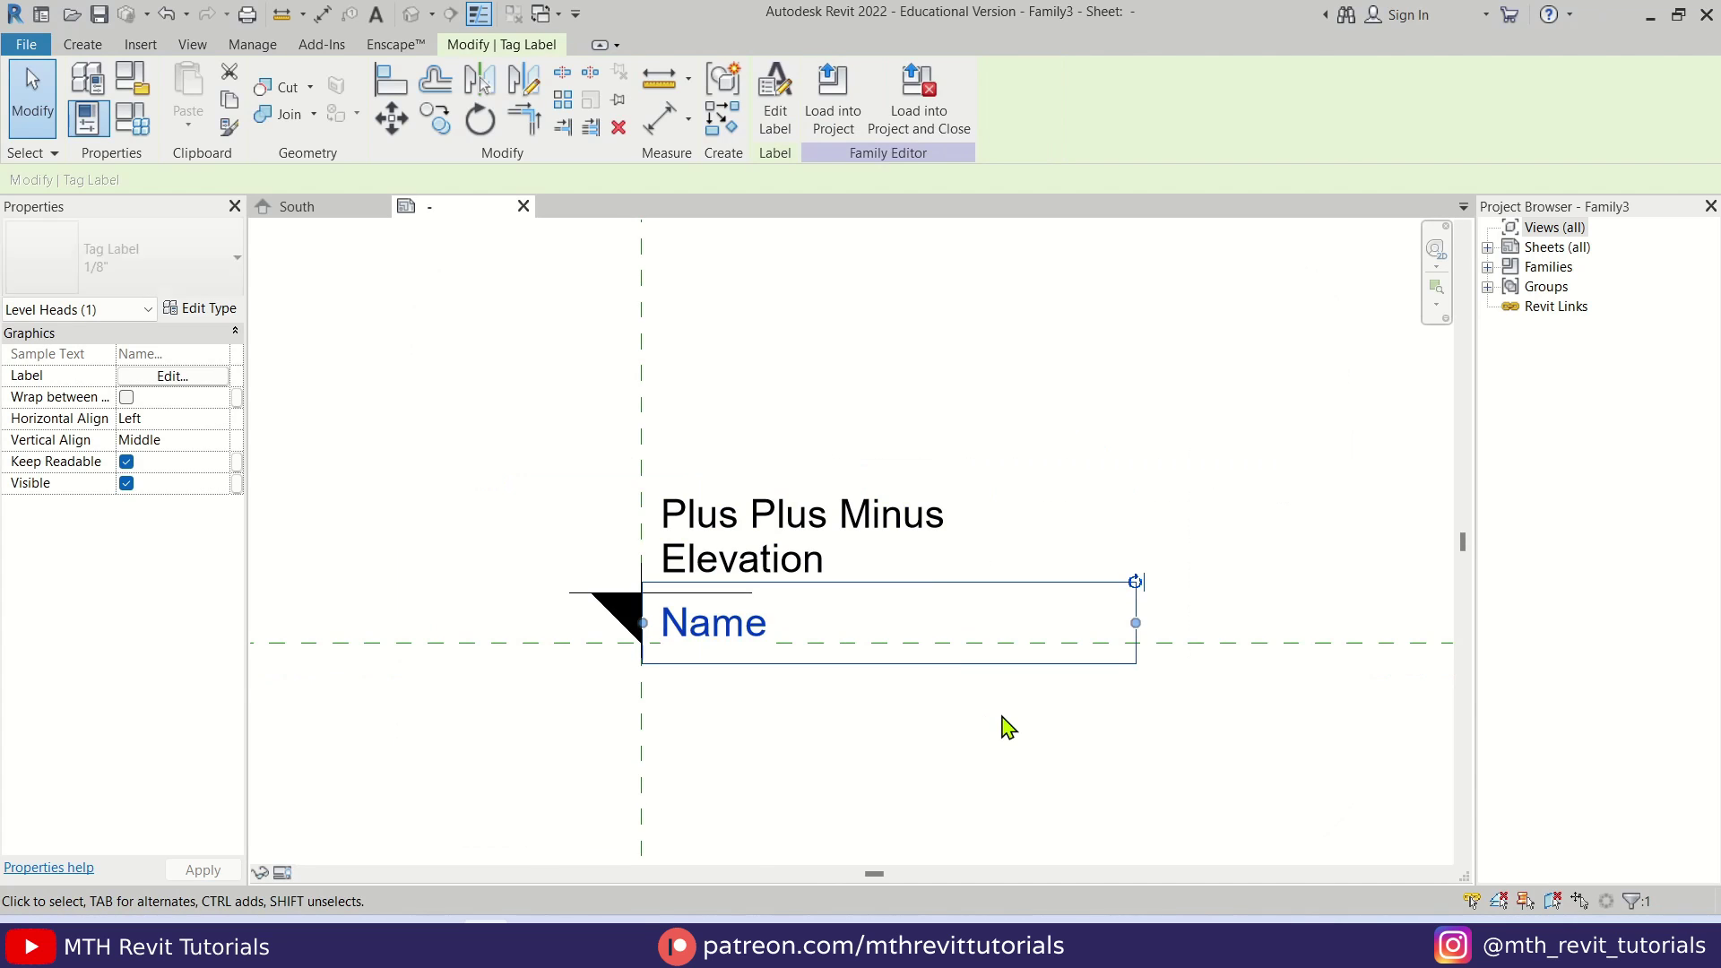
Step: Finish placing the elevation and Name labels beside the triangular head and load the New Elevation Head family into the project
{"action": "left_click", "coordinate": [825, 415]}
{"action": "left_click", "coordinate": [708, 619]}
{"action": "left_click", "coordinate": [833, 98]}
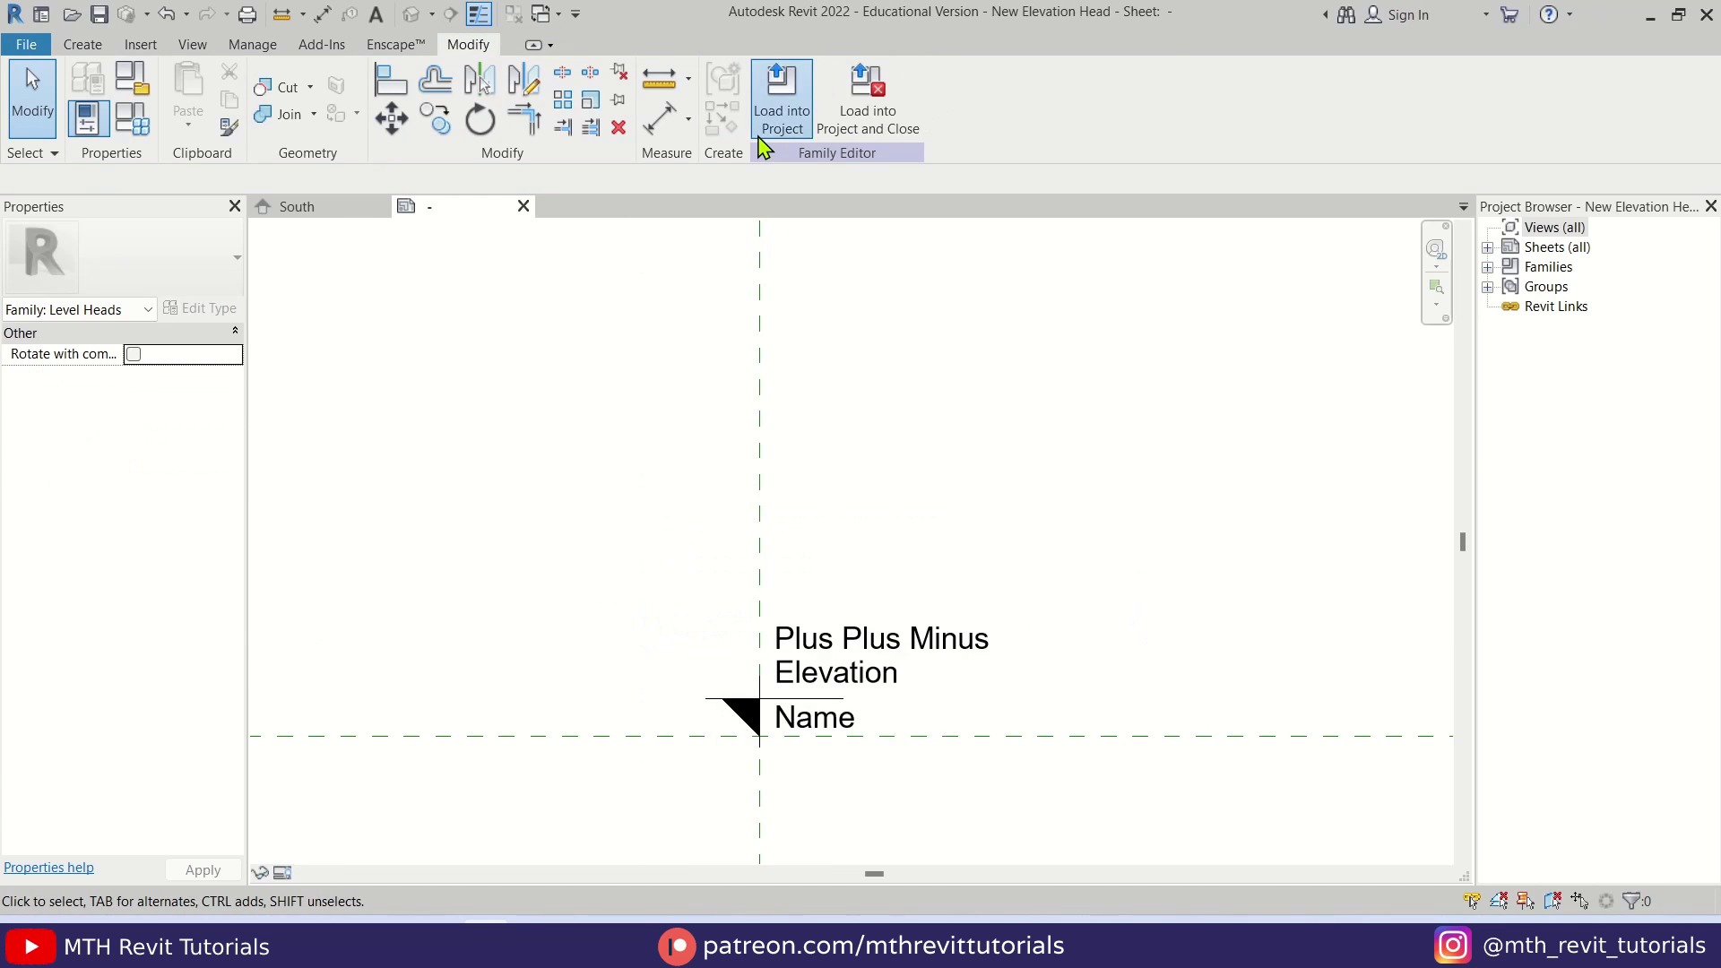
Step: Set the symbol of the 1/4" Head level type to New Elevation Head in the South elevation and save the project
{"action": "scroll", "coordinate": [897, 412], "scroll_direction": "down", "scroll_amount": 3}
{"action": "scroll", "coordinate": [583, 448], "scroll_direction": "up", "scroll_amount": 2}
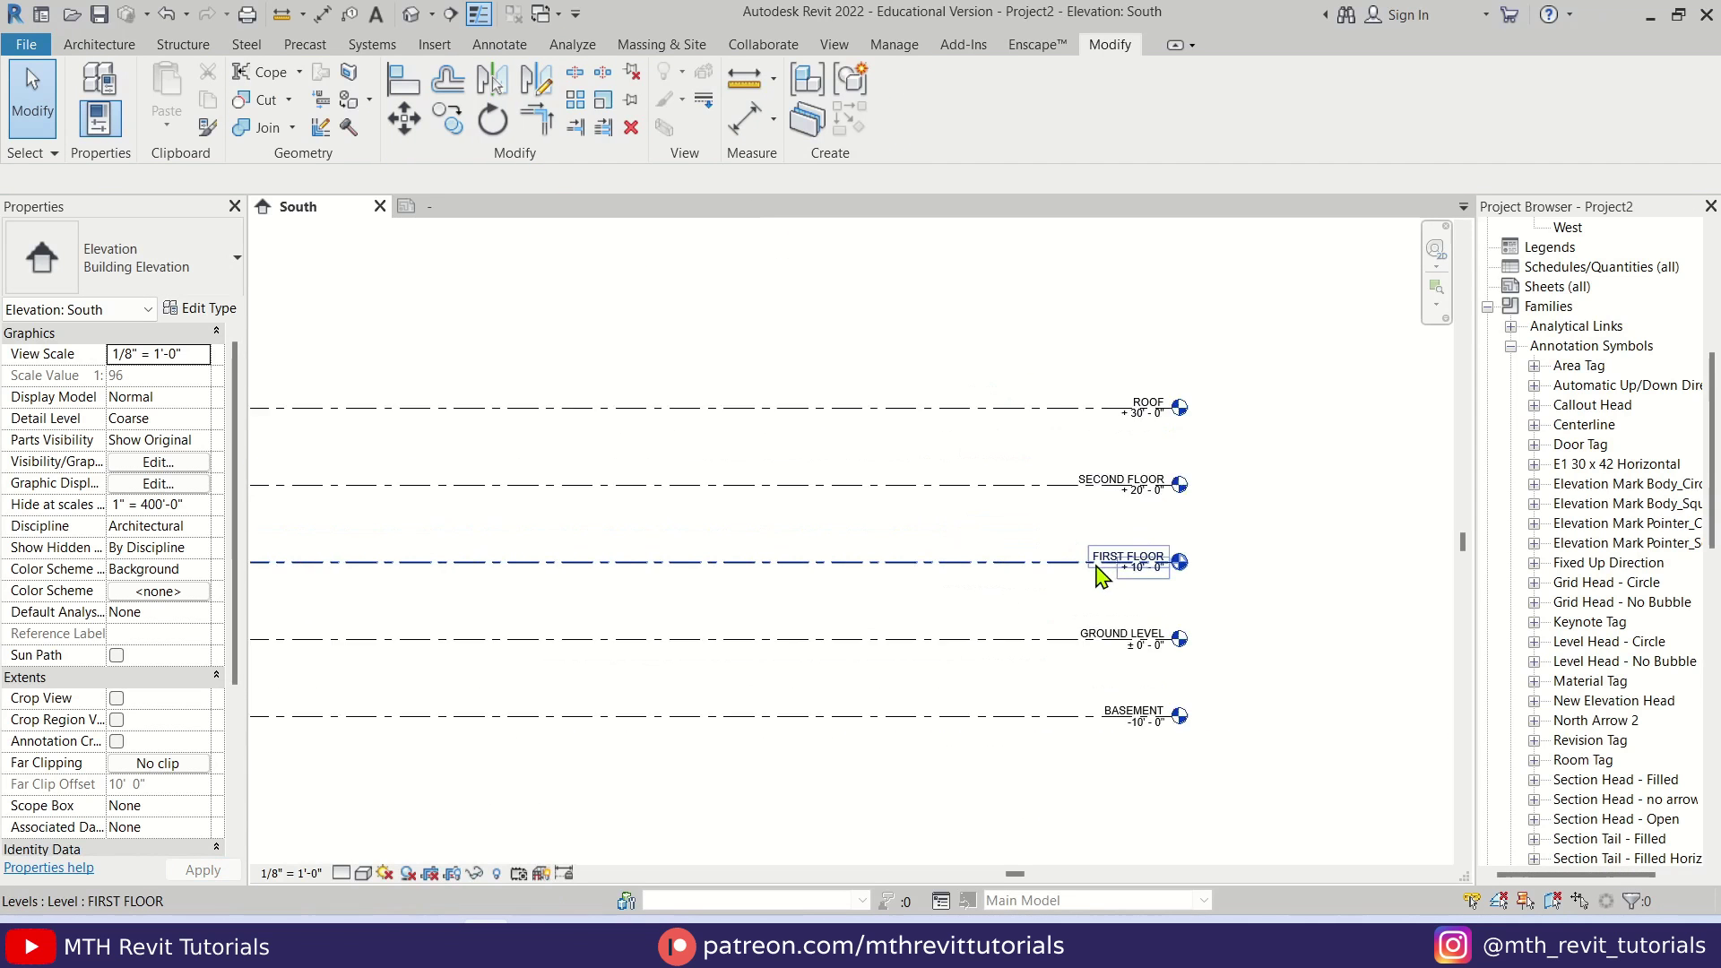
{"action": "left_click", "coordinate": [1137, 583]}
{"action": "left_click", "coordinate": [209, 308]}
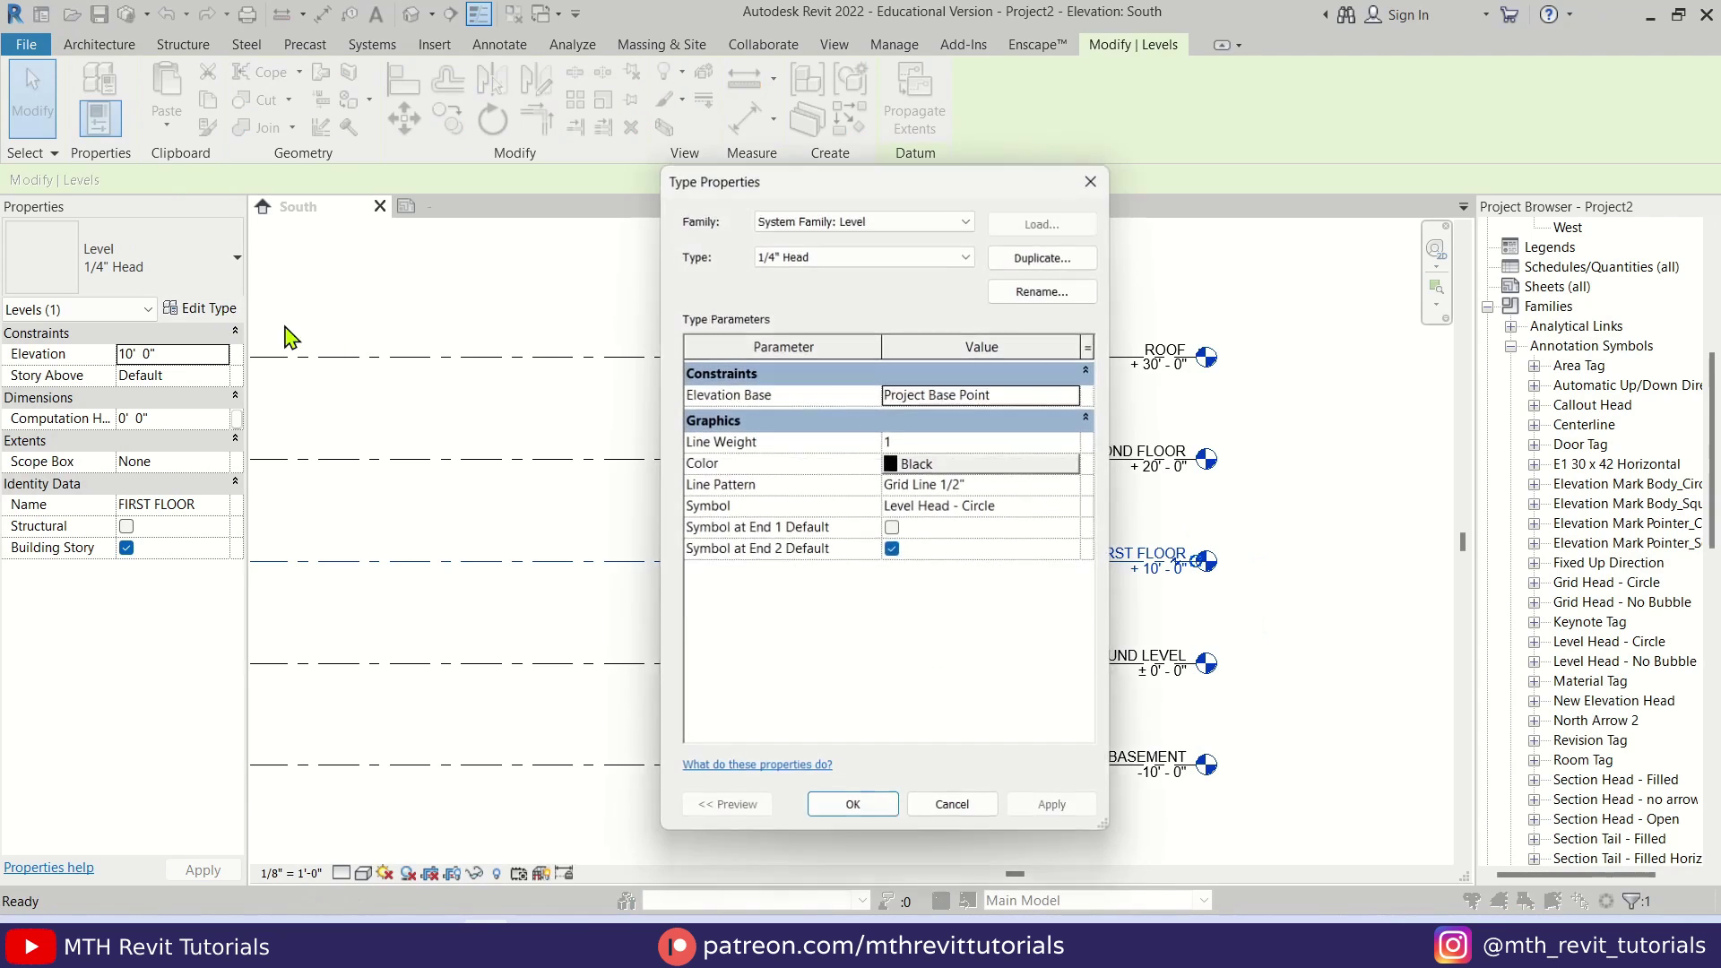
{"action": "left_click", "coordinate": [1073, 507]}
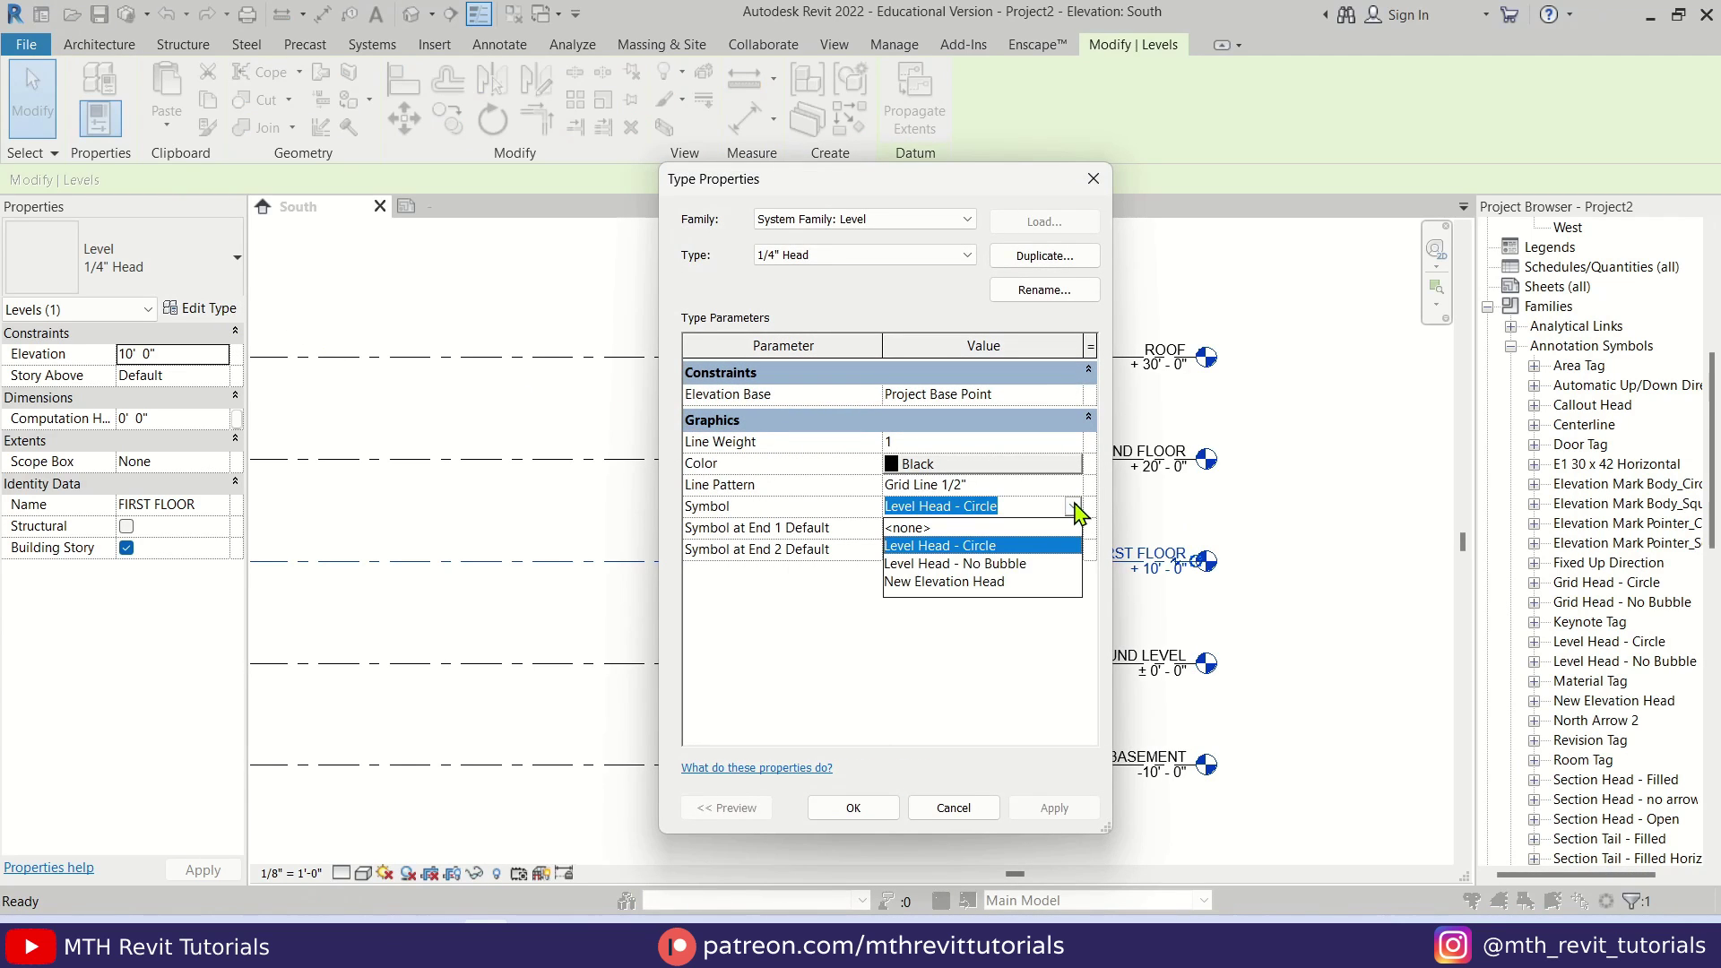
{"action": "left_click", "coordinate": [991, 582]}
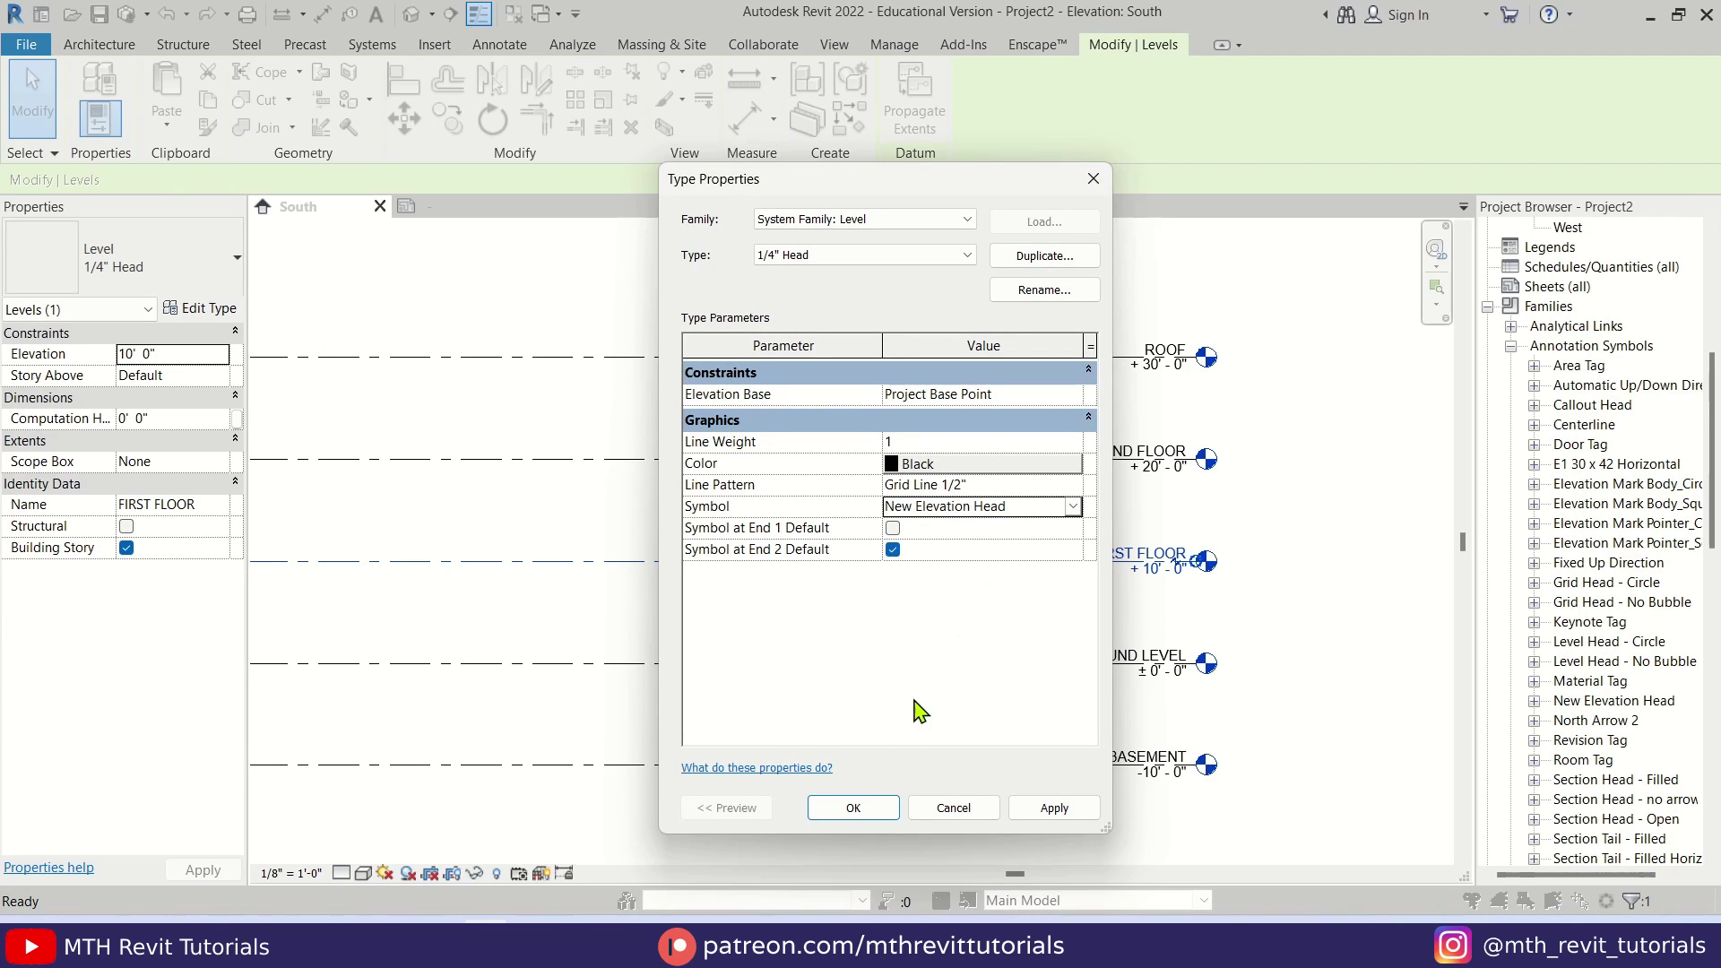
{"action": "left_click", "coordinate": [854, 808]}
{"action": "key", "text": "Escape"}
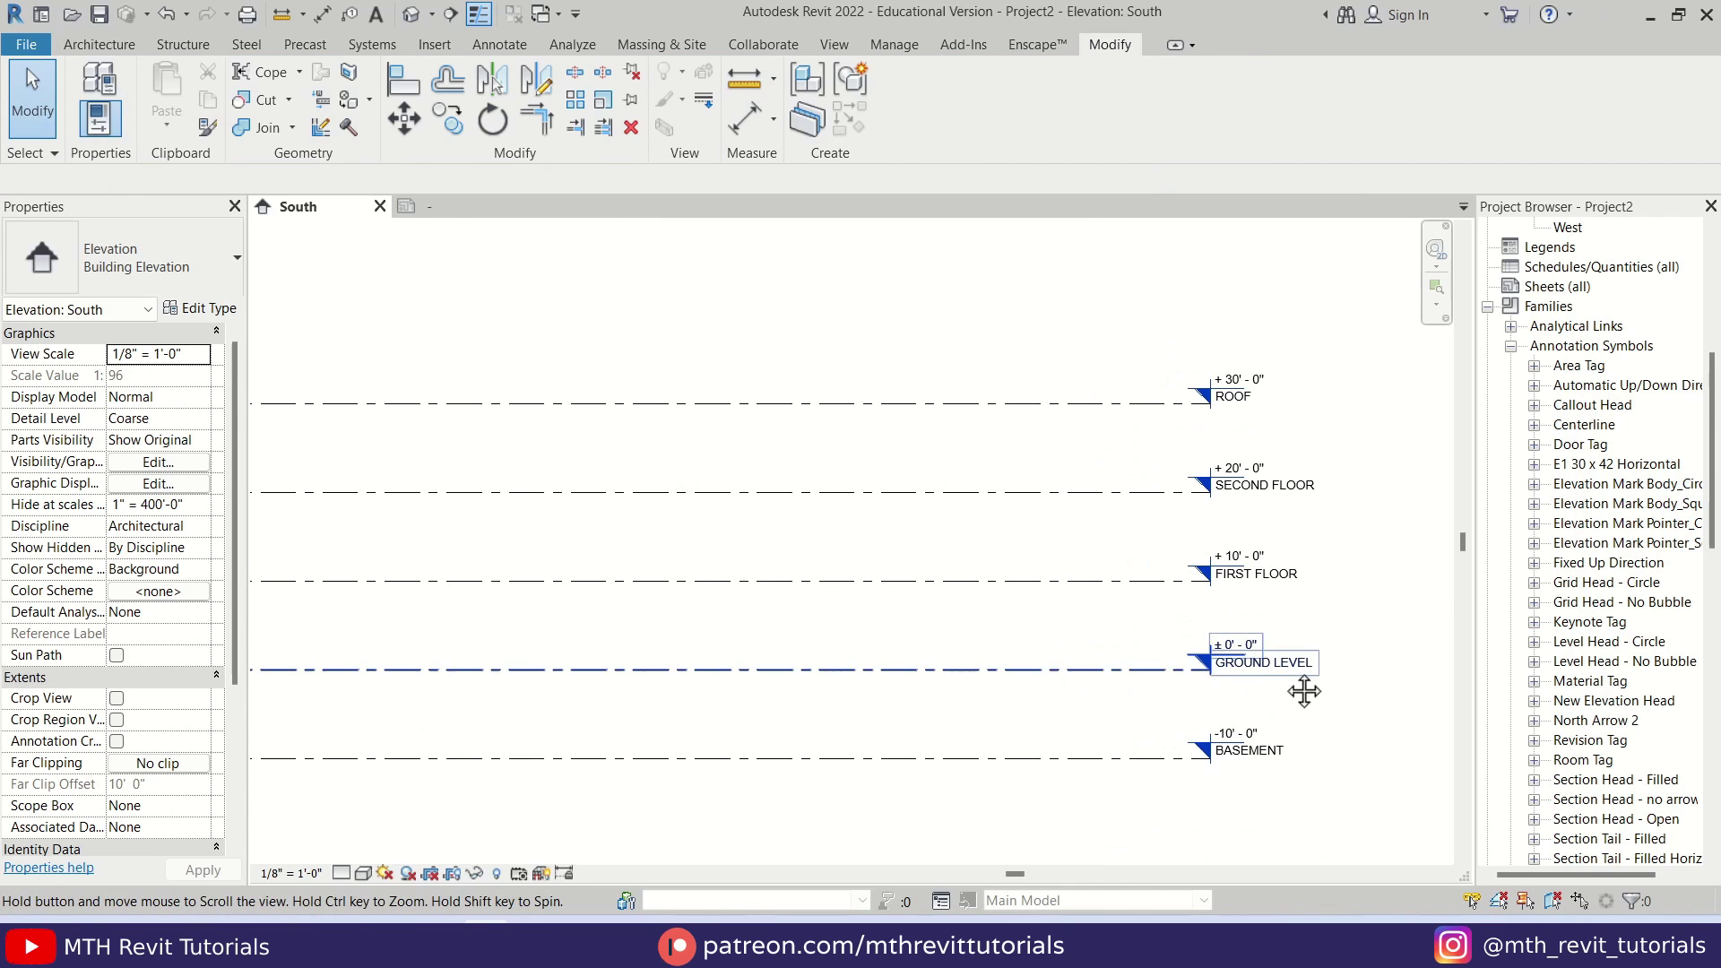
{"action": "left_click", "coordinate": [100, 14]}
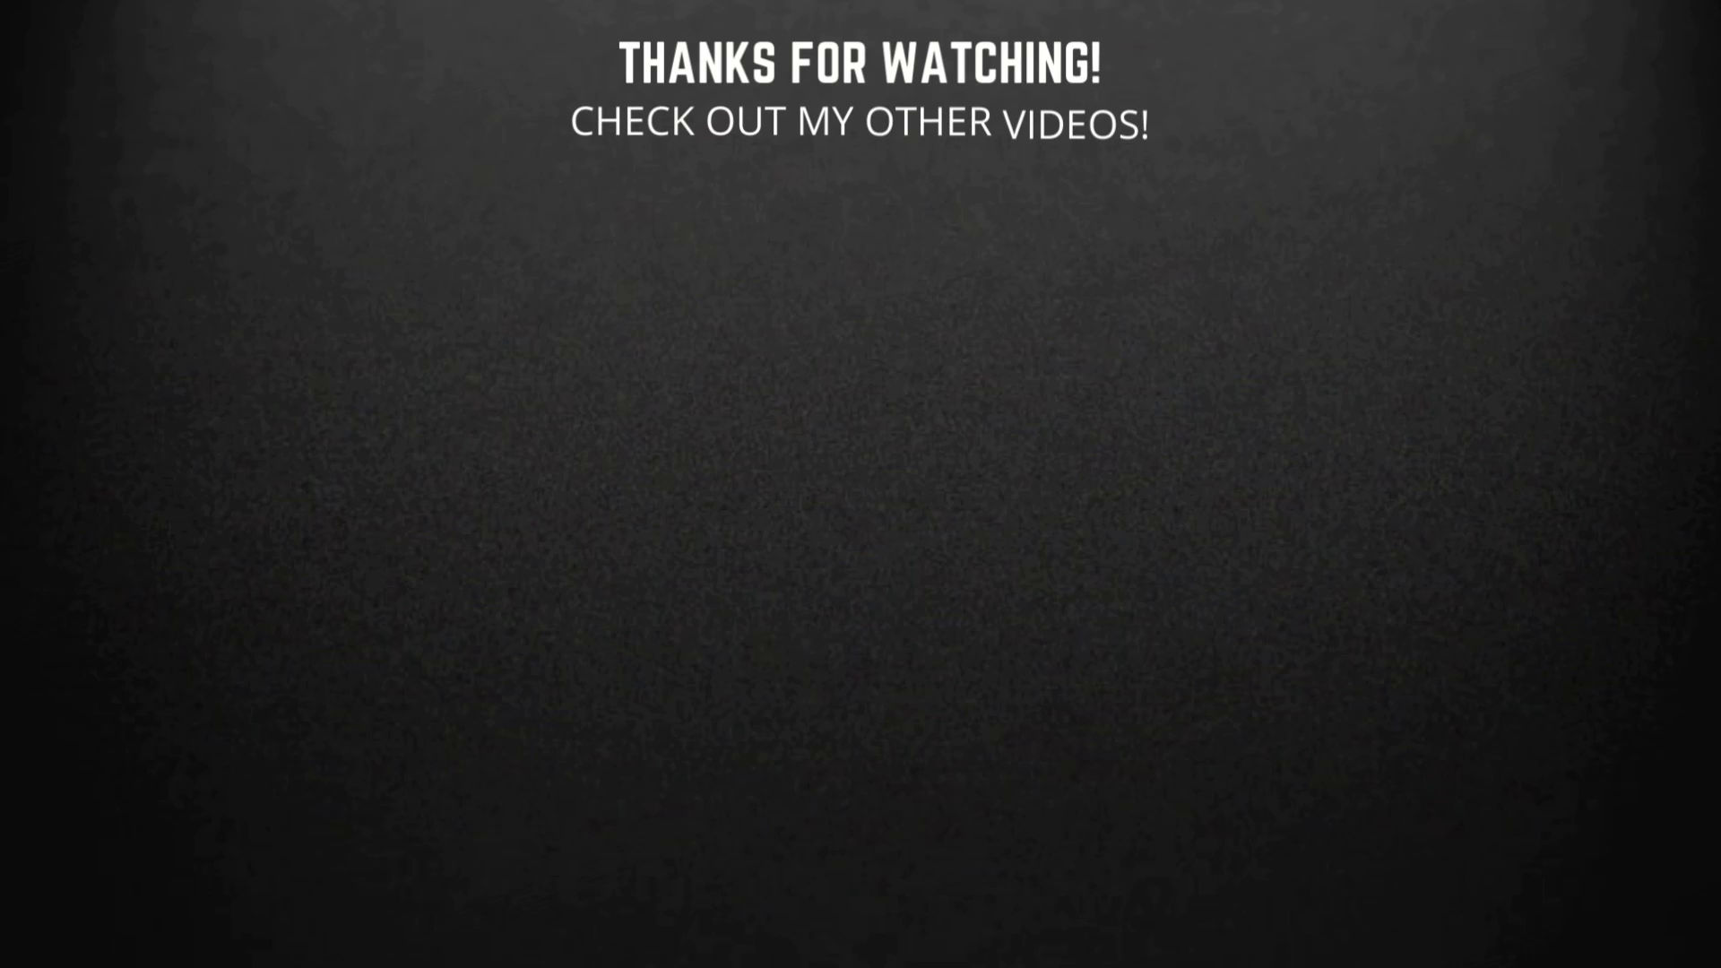